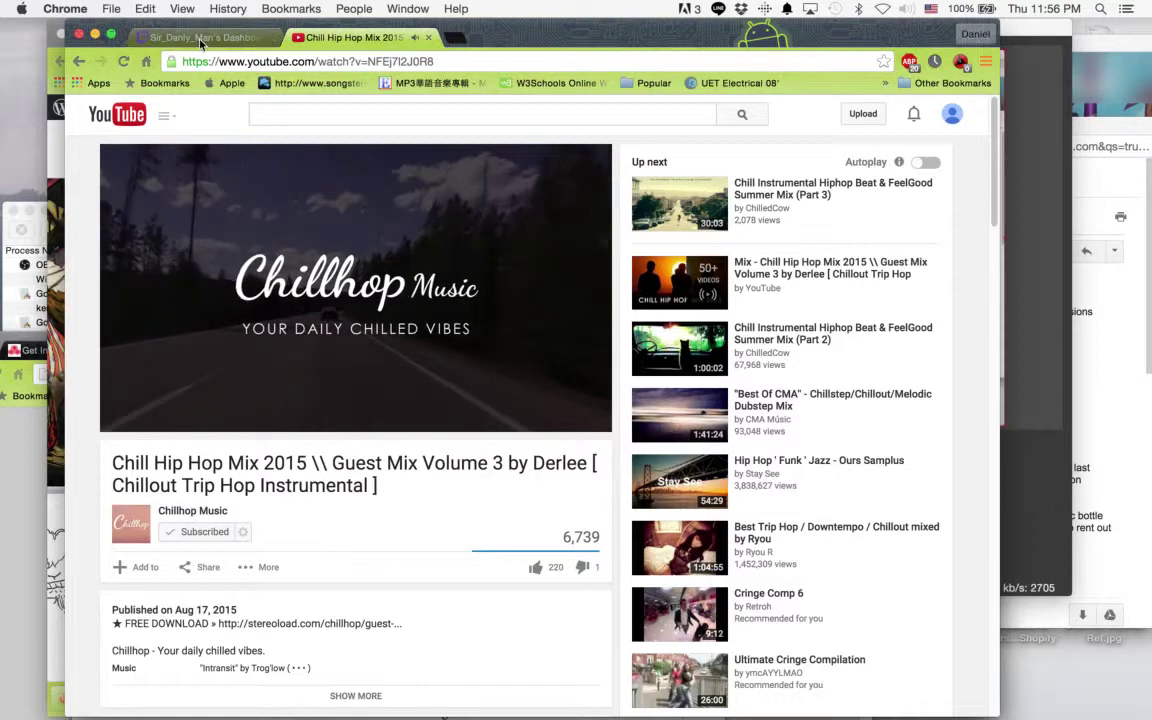
- Reload the Twitch dashboard page and move the browser window partly off screen to uncover OBS
click(202, 40)
drag(566, 46, 460, 5)
click(16, 61)
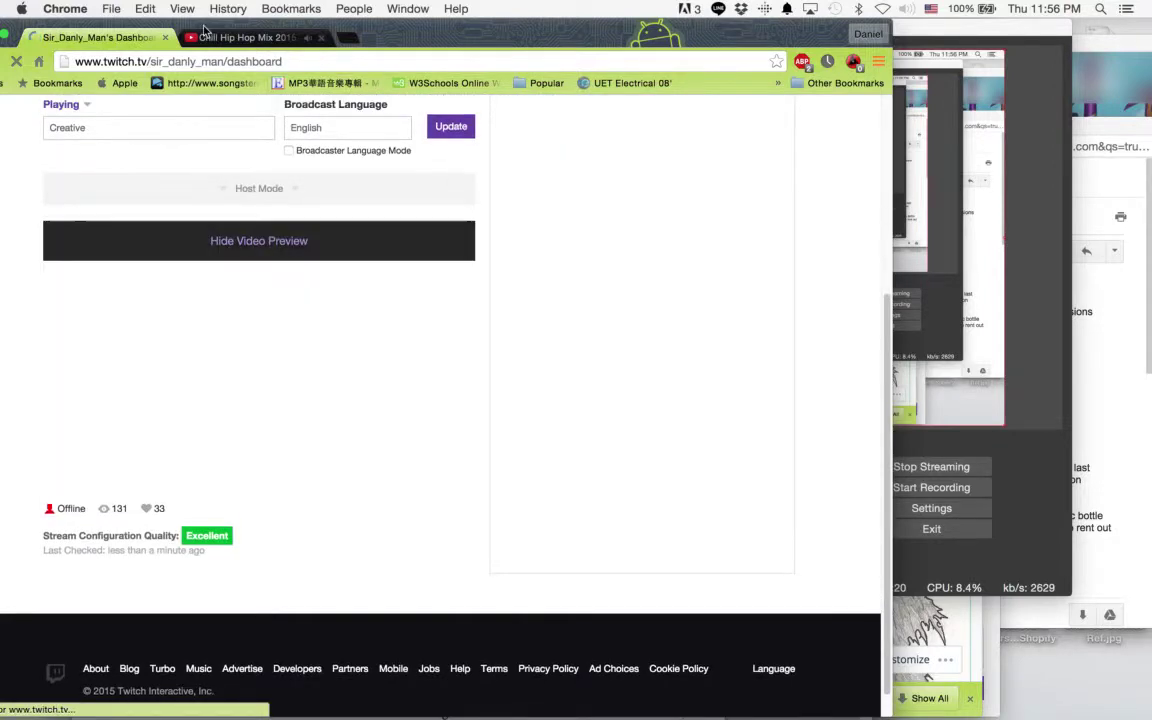
- Check the volume of the playing YouTube mix and display the chat's viewer list on the Twitch dashboard
click(234, 38)
mouse_move(82, 418)
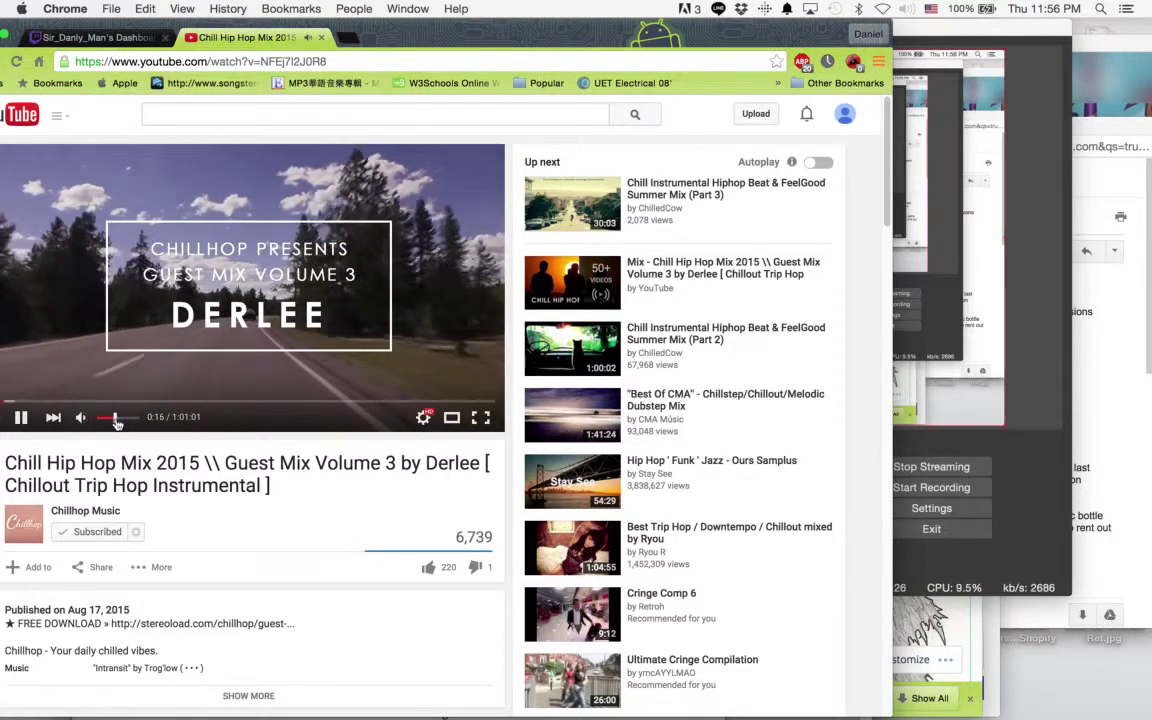
click(95, 37)
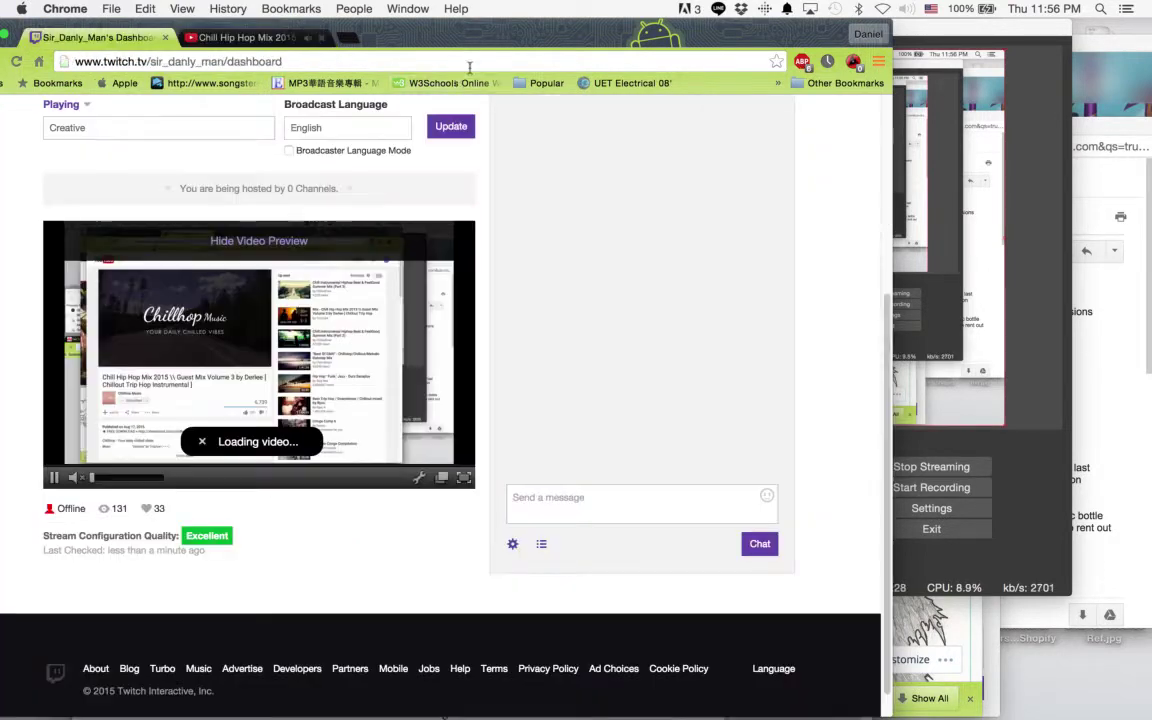
click(541, 545)
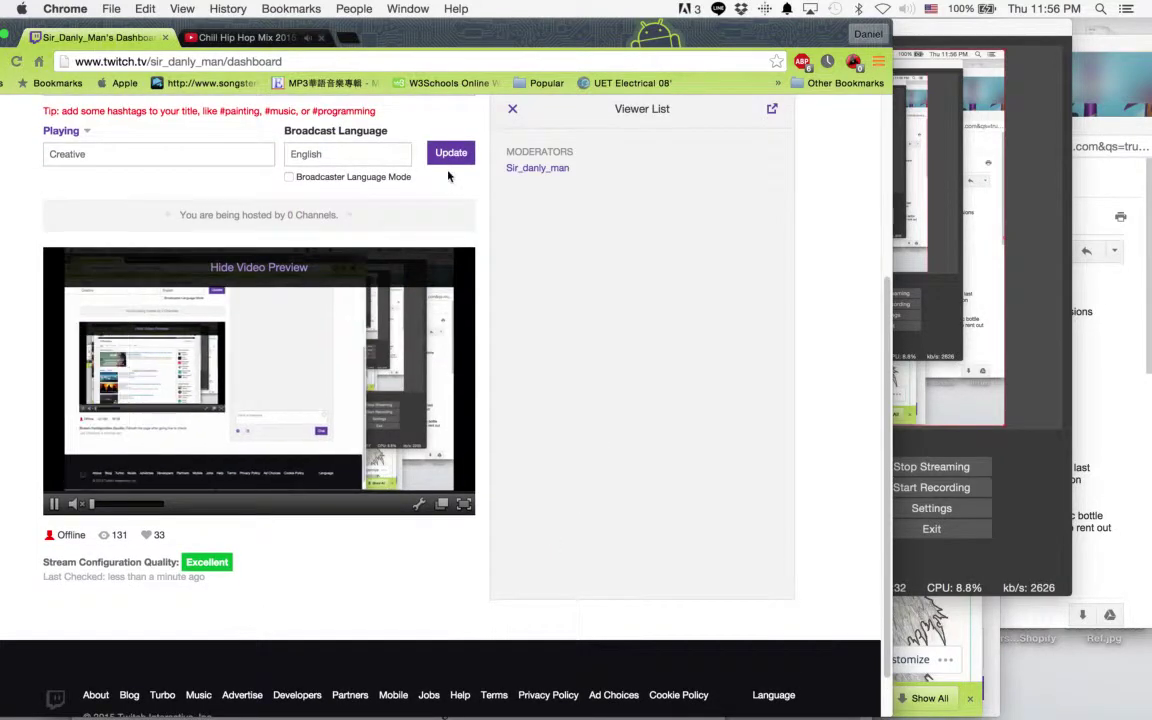
- Lower the YouTube mix's volume and shift the browser window further aside with the Twitch dashboard in front
click(227, 38)
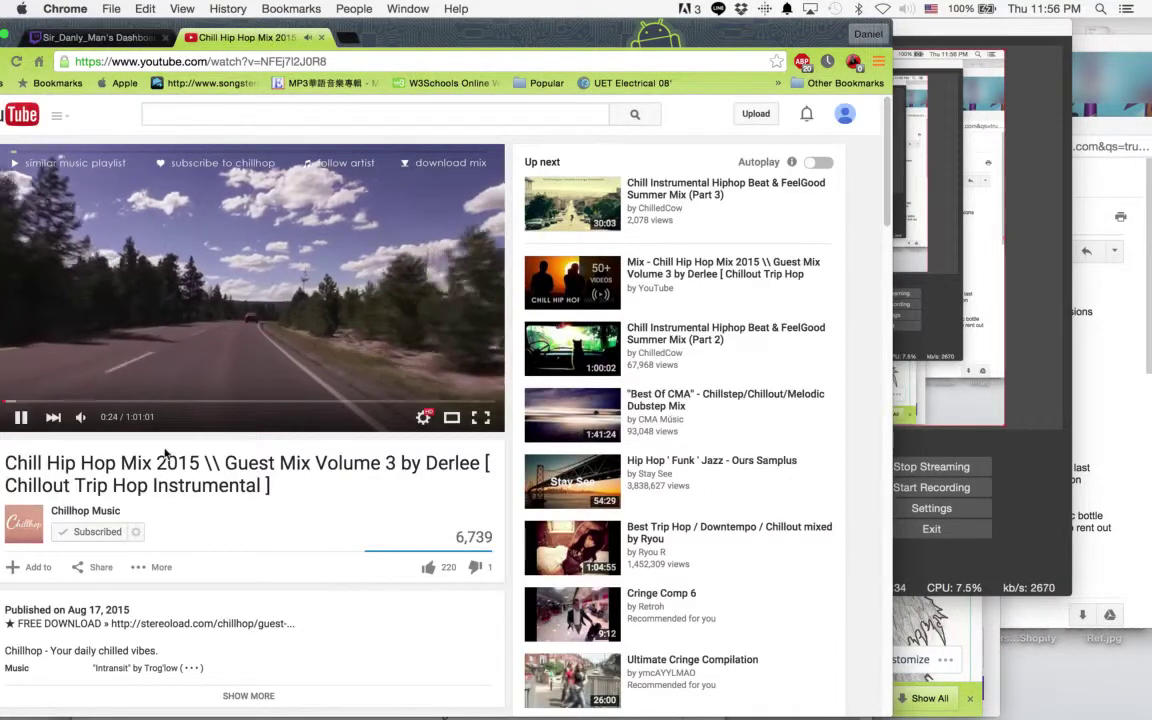
drag(118, 419, 102, 423)
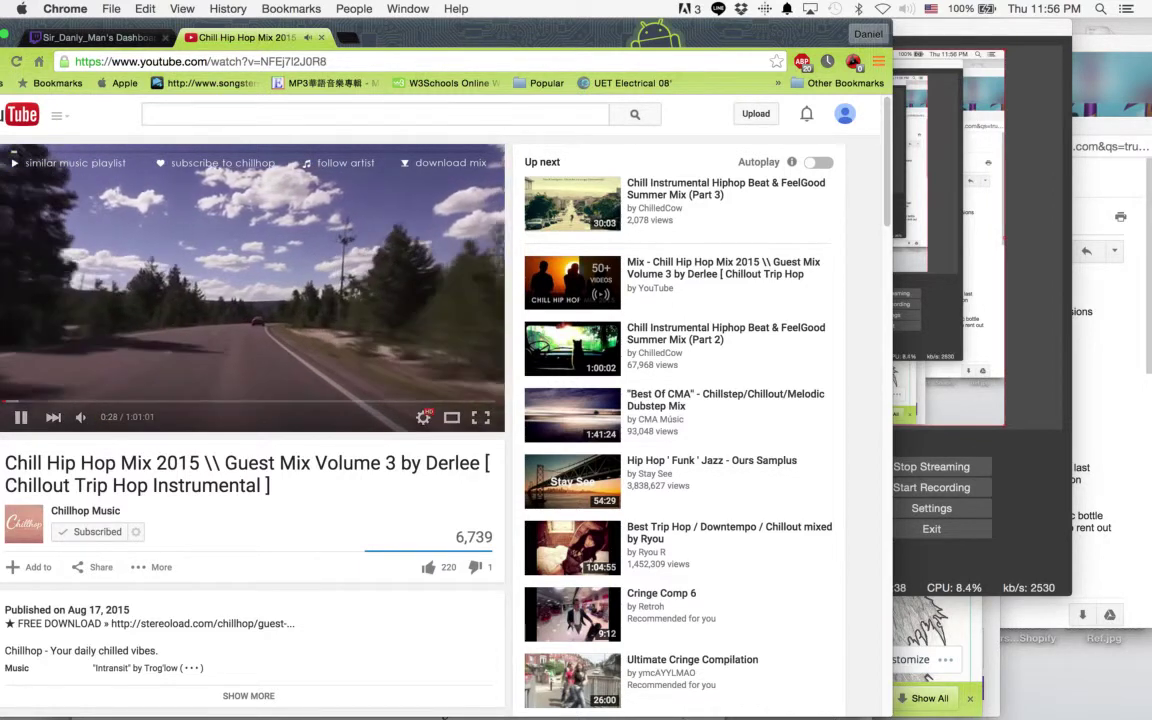
click(117, 42)
drag(430, 32, 0, 4)
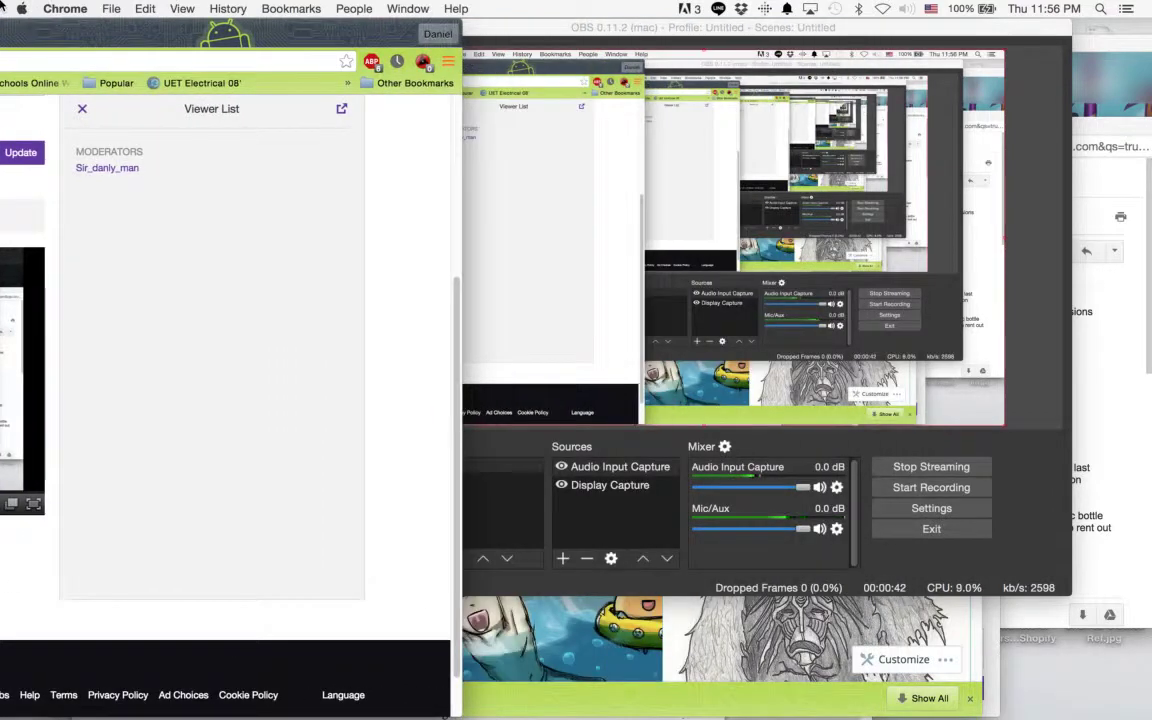
- Switch to Adobe Photoshop CS6 and reposition its window over the OBS window
mouse_move(1038, 717)
click(943, 703)
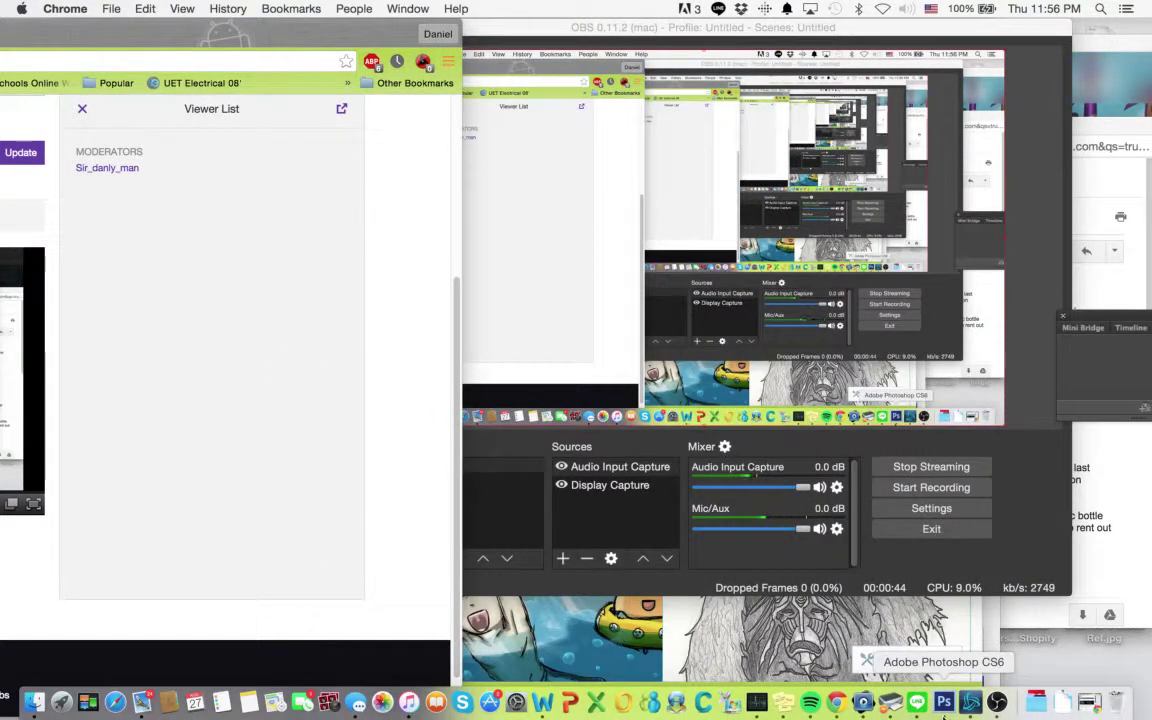
drag(484, 29, 636, 6)
- Create a new 17 × 11 inch RGB document at 150 pixels/inch with a white background, keeping the Custom preset
click(130, 9)
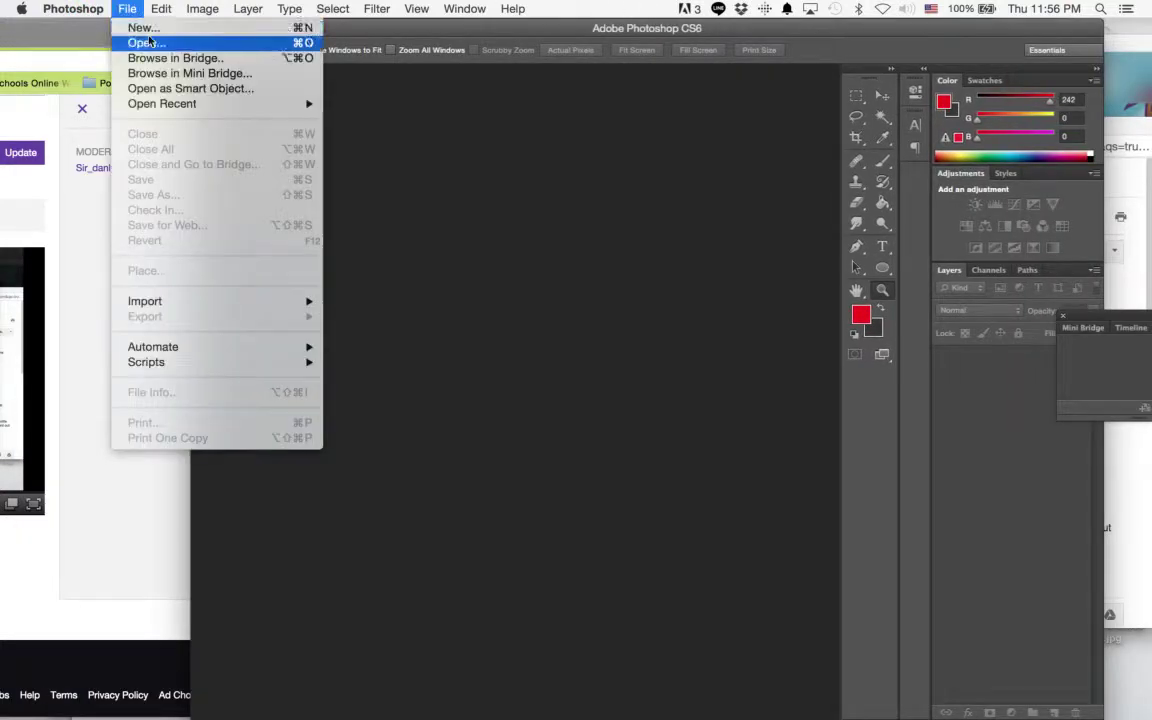
click(150, 30)
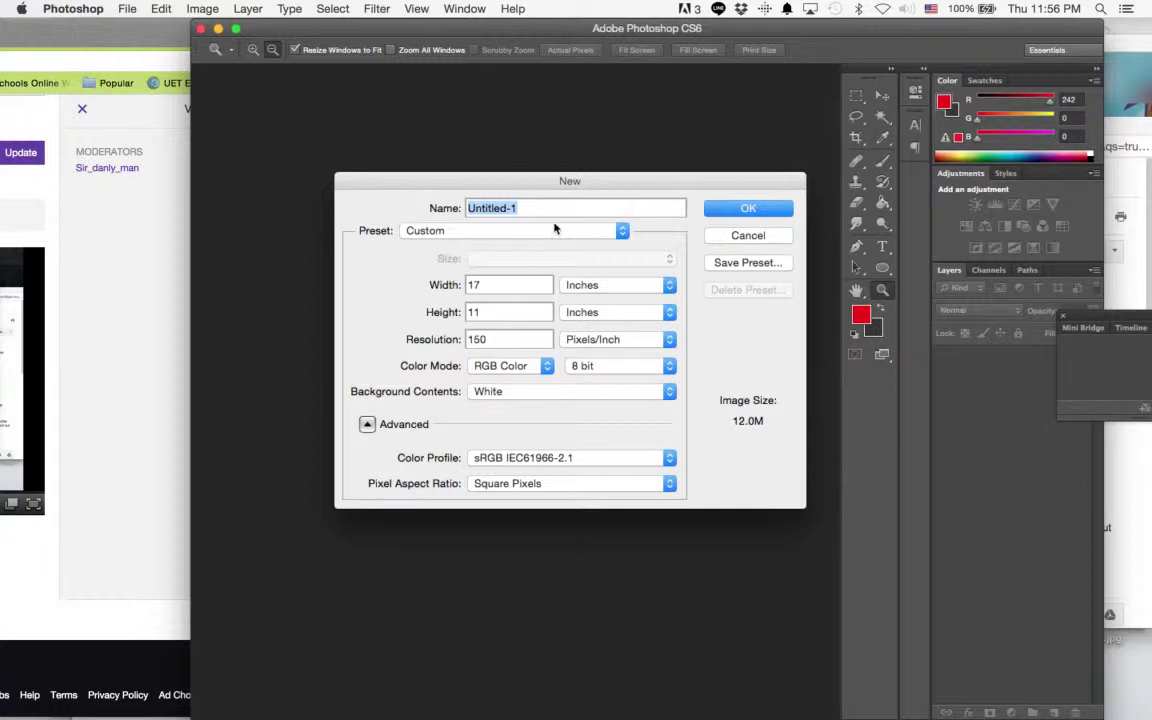
click(555, 229)
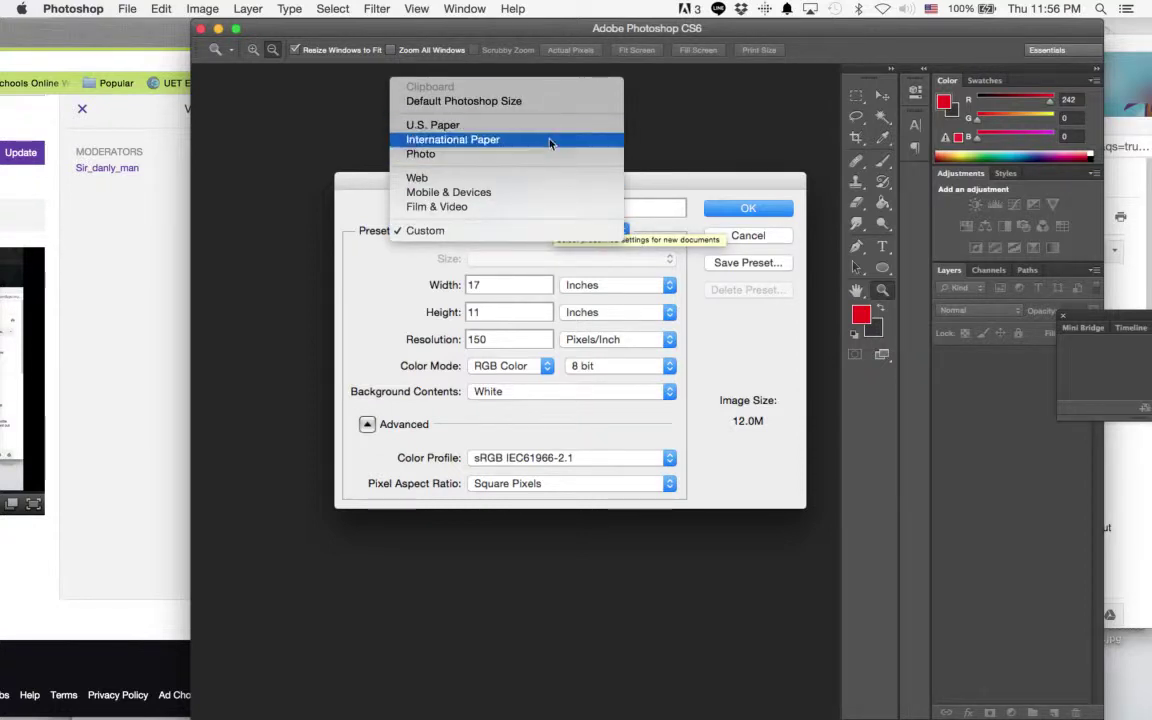
click(481, 232)
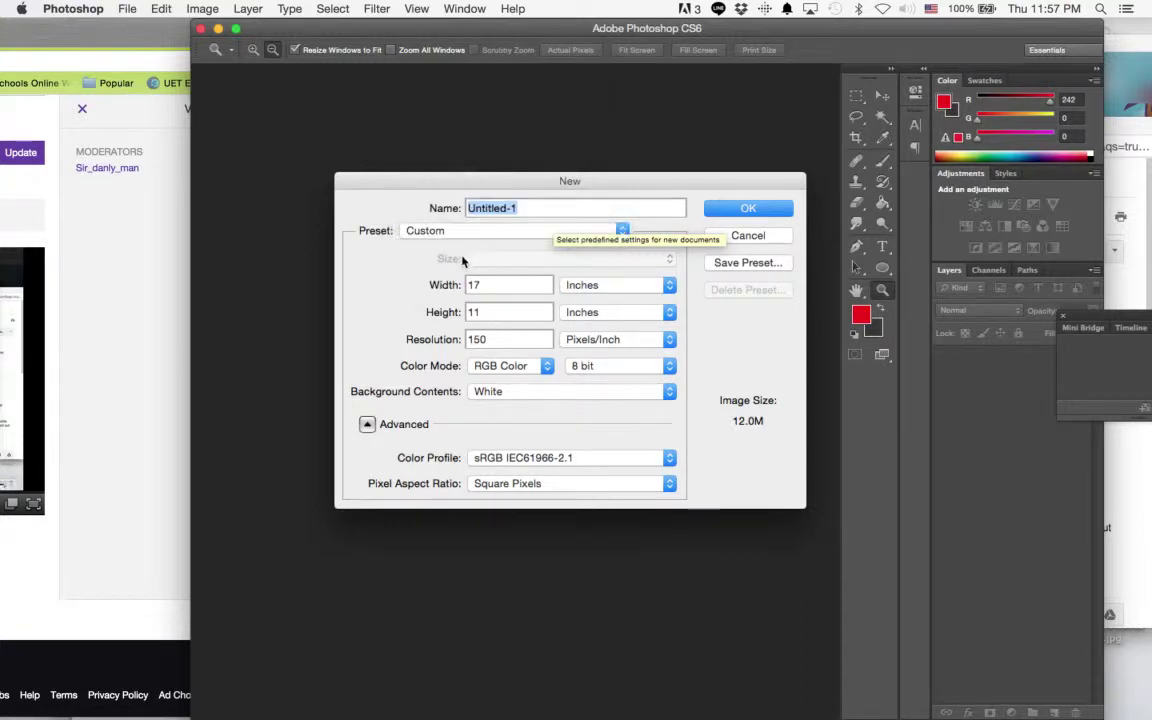
click(764, 206)
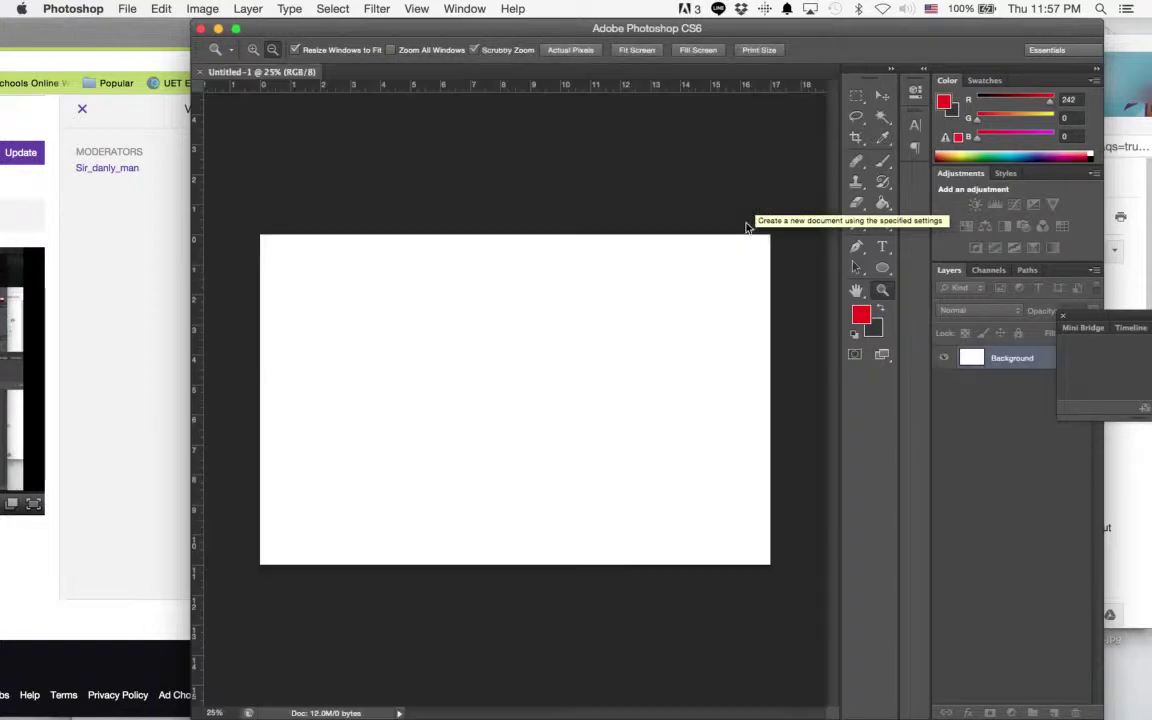
- Choose the Brush tool, add a new layer above the background and rotate the image 90° clockwise
click(882, 160)
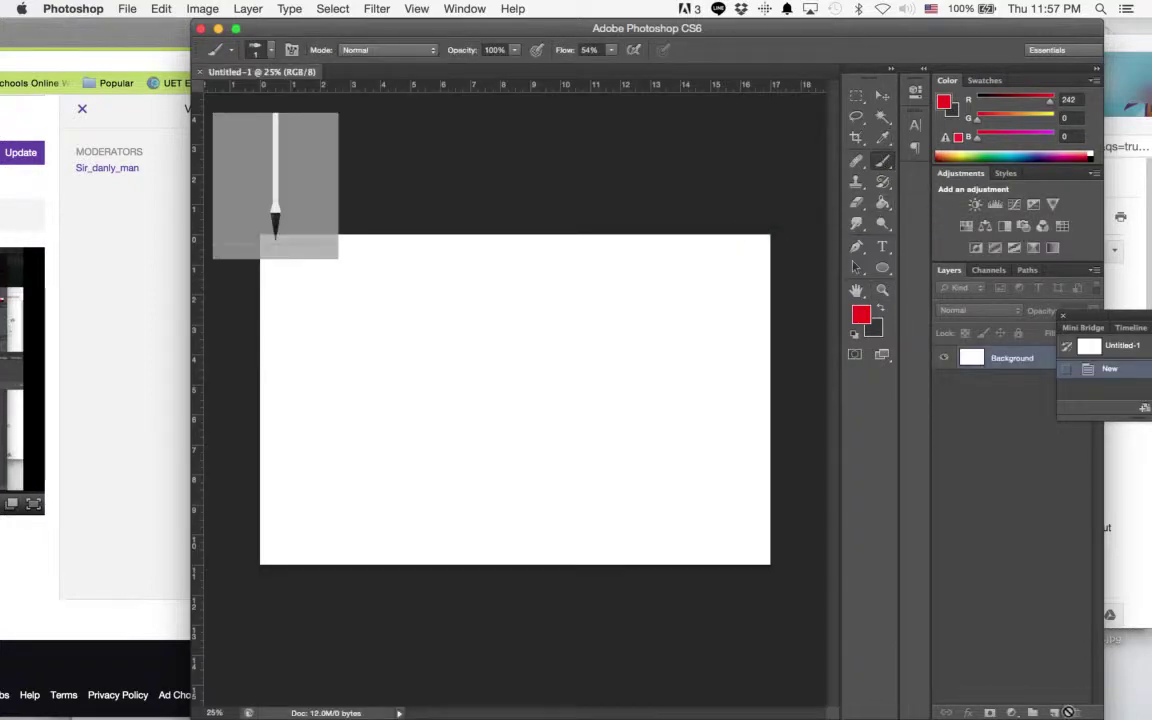
click(1055, 712)
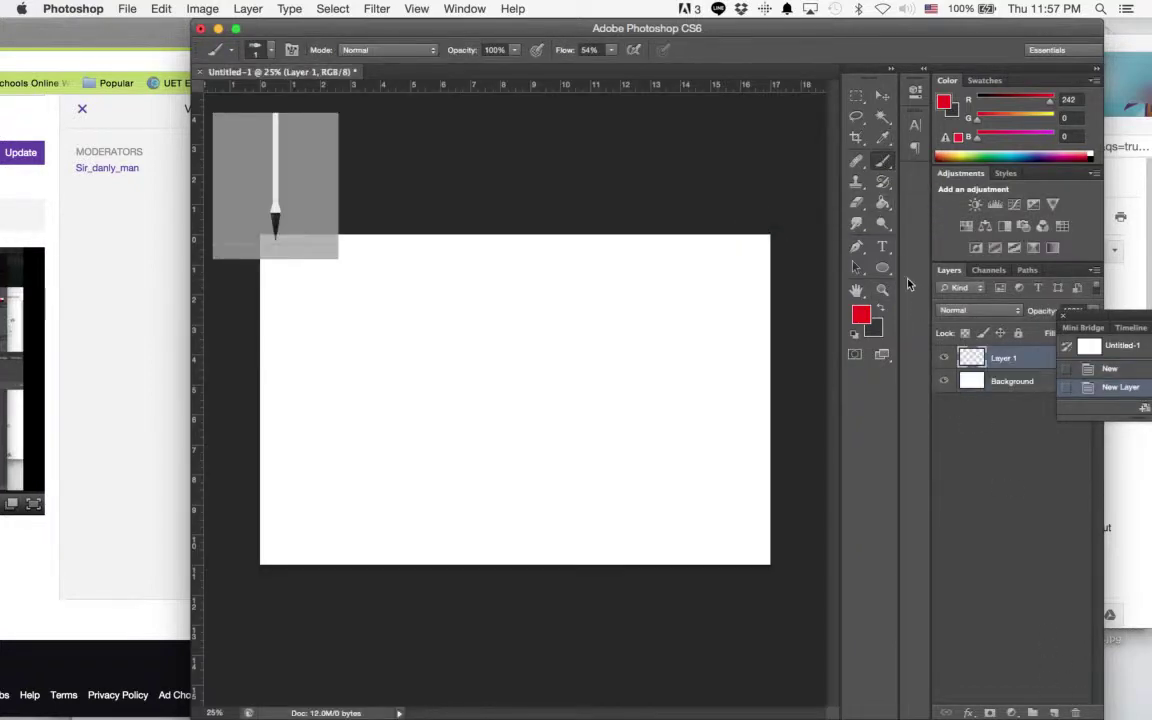
click(202, 9)
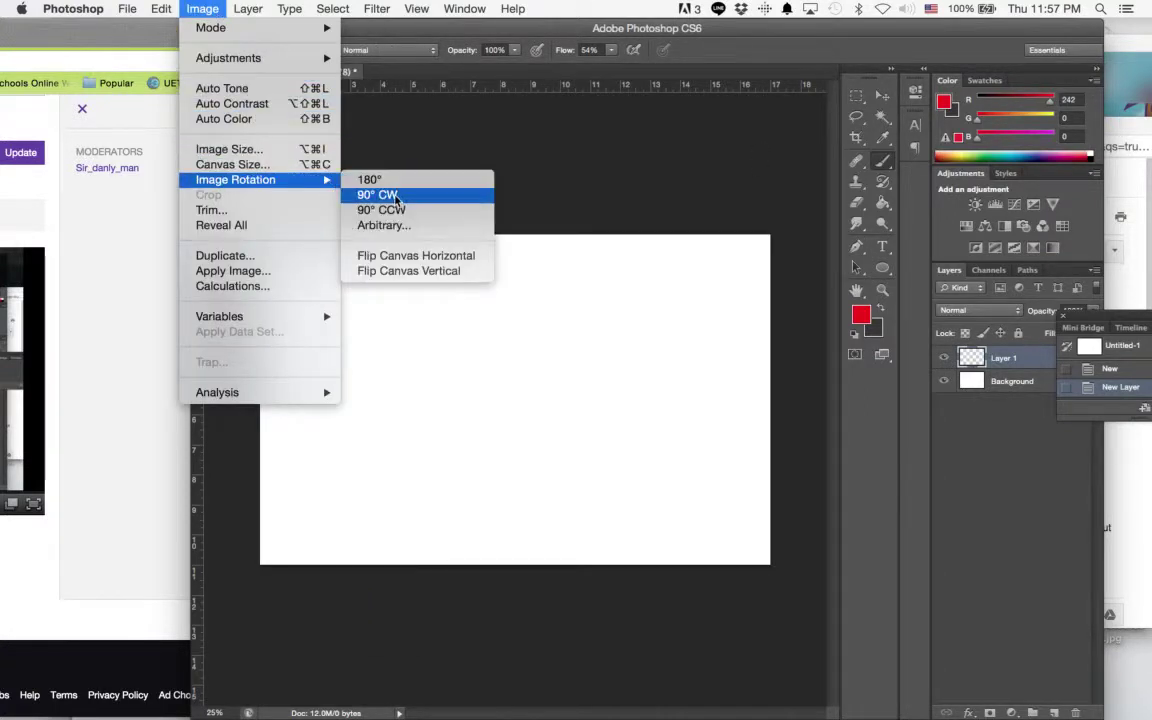
click(408, 194)
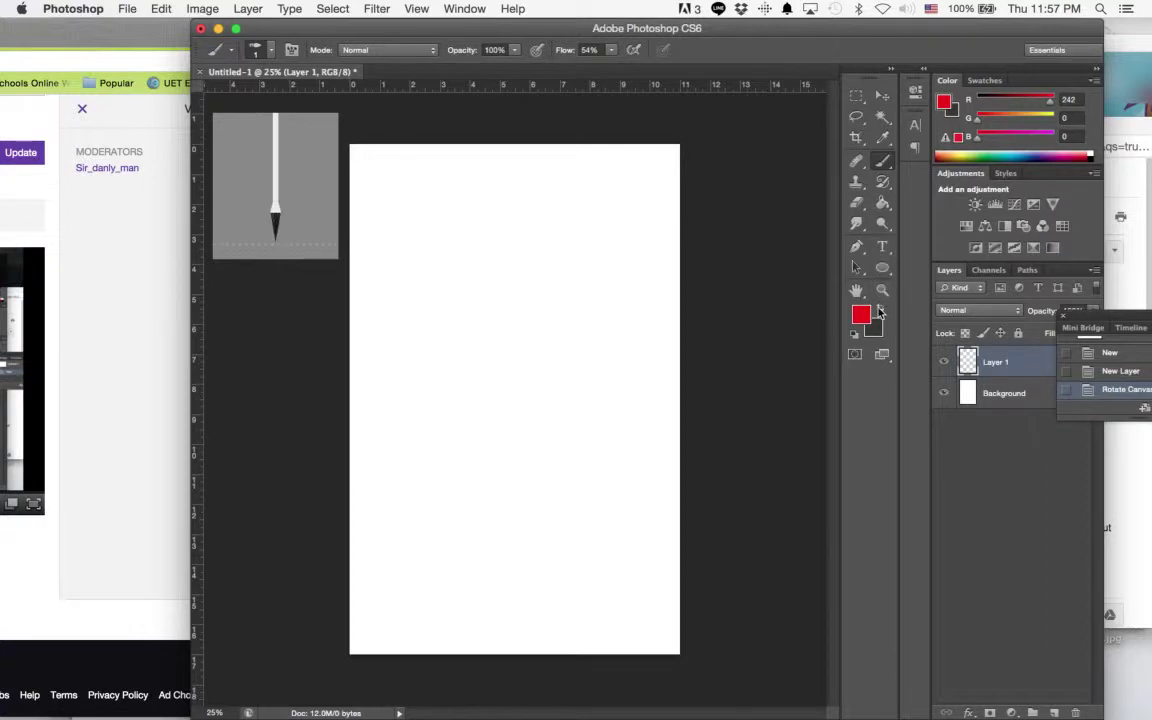
- Swap the foreground and background colours to paint in dark grey, and set the brush size to 12 px
click(881, 309)
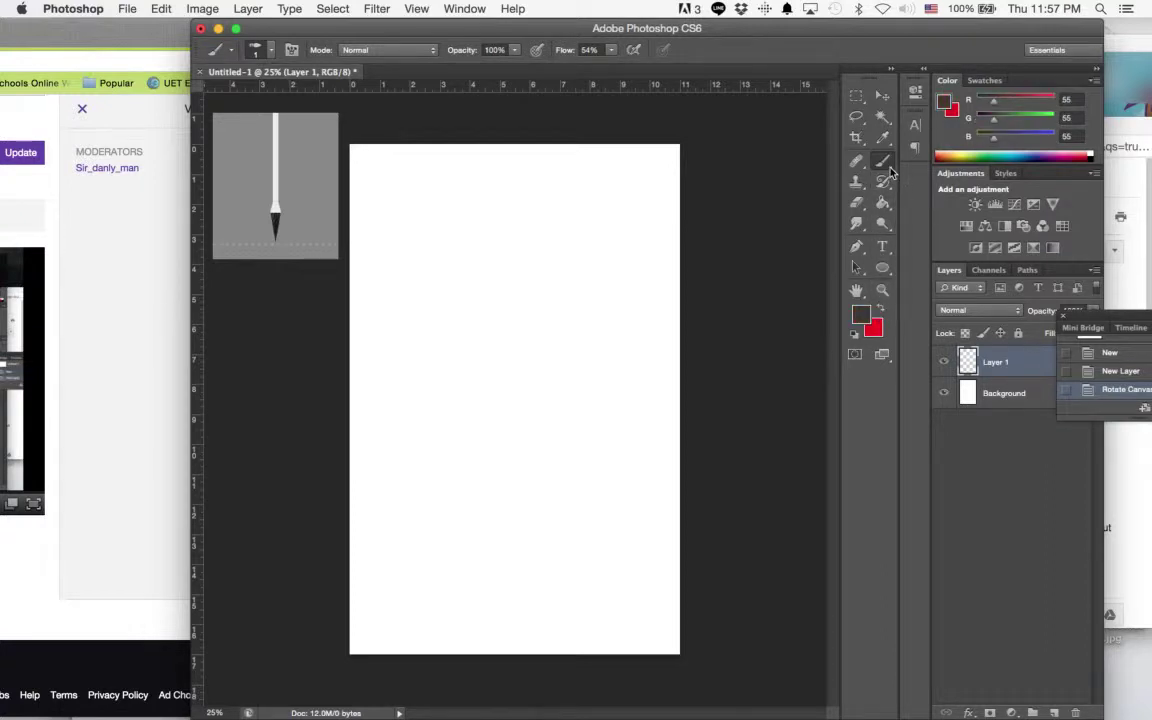
click(256, 50)
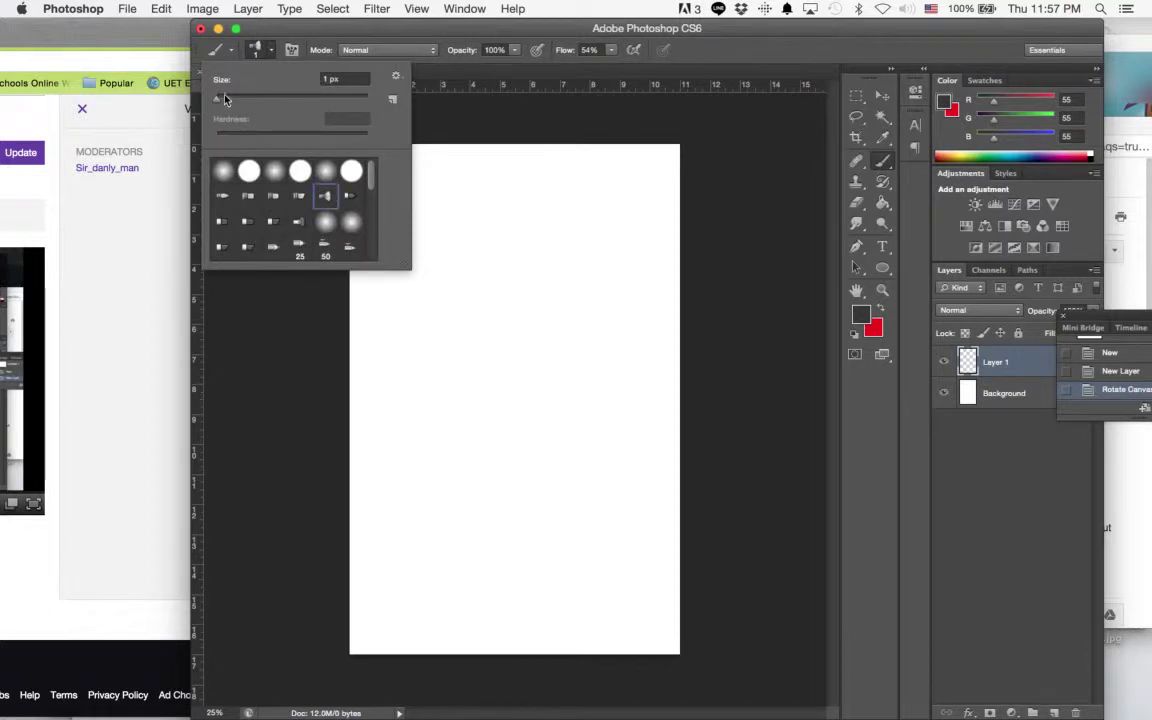
drag(226, 99, 230, 103)
click(292, 36)
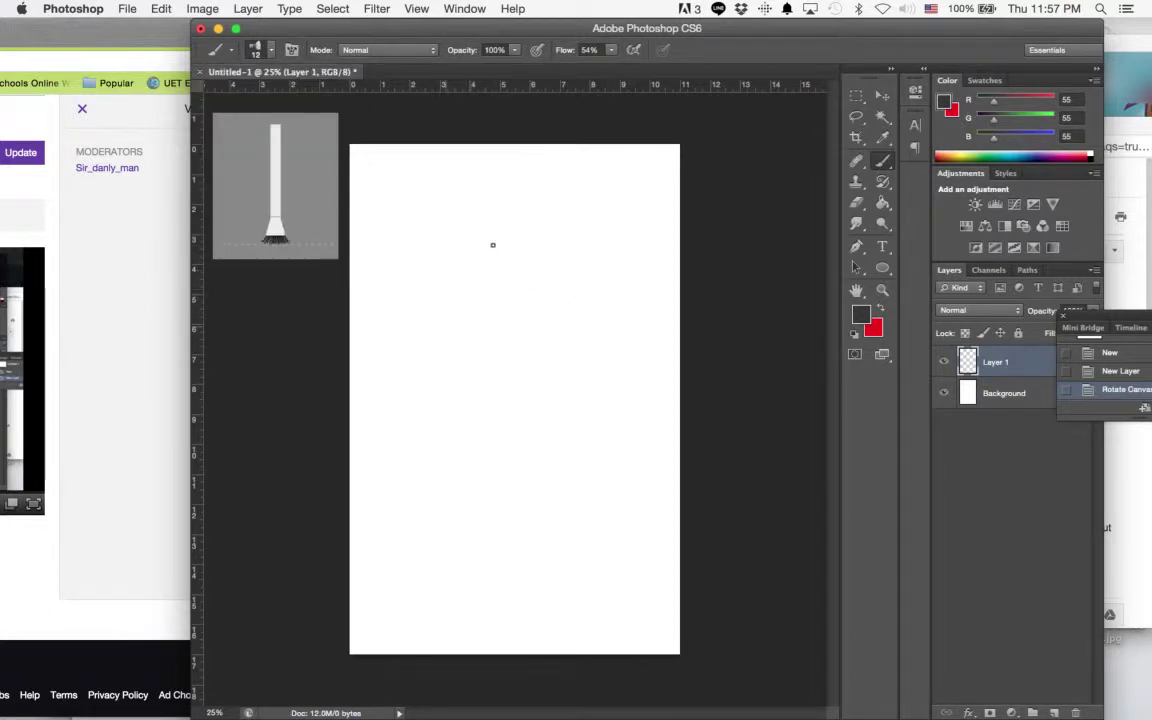
- Sketch a rough circle of overlapping brush strokes, about 5.5 inches wide, in the upper half of the canvas on Layer 1
mouse_move(492, 245)
mouse_down()
mouse_move(453, 365)
mouse_move(571, 288)
mouse_move(546, 260)
mouse_move(500, 394)
mouse_move(464, 360)
mouse_move(454, 327)
mouse_move(576, 293)
mouse_move(462, 260)
mouse_move(492, 402)
mouse_move(528, 242)
mouse_move(501, 404)
mouse_move(546, 401)
mouse_up()
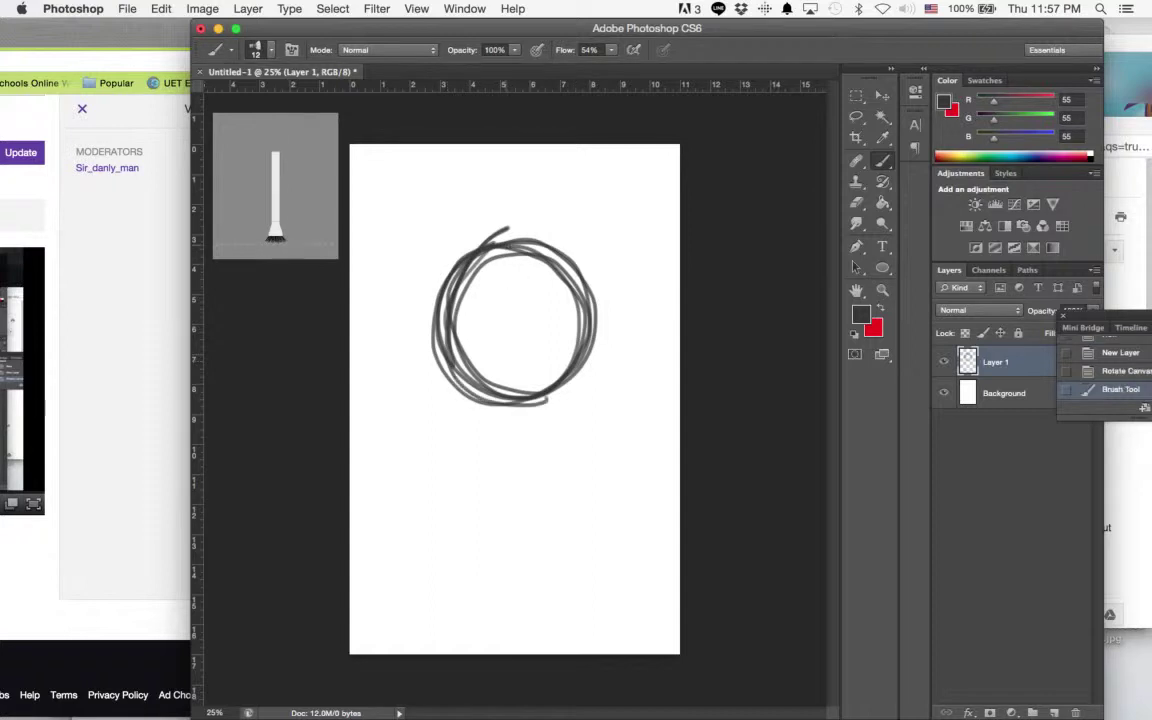
mouse_move(470, 268)
mouse_down()
mouse_move(607, 328)
mouse_move(517, 247)
mouse_up()
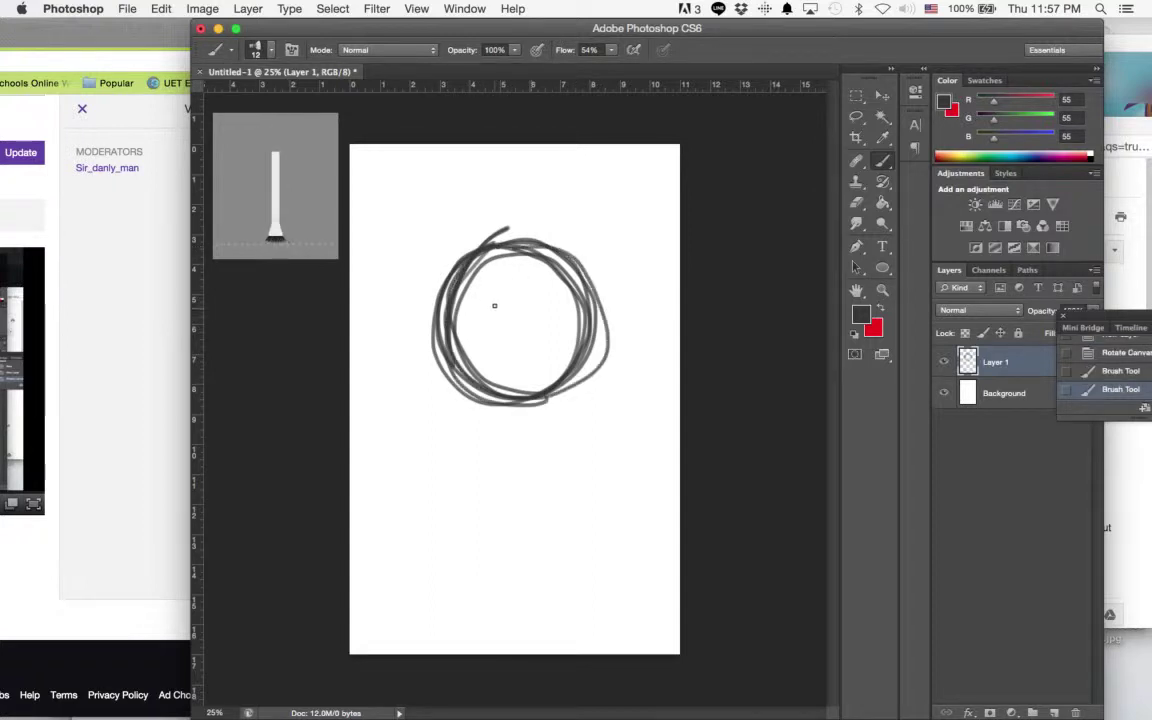
mouse_move(447, 307)
mouse_down()
mouse_move(544, 401)
mouse_move(480, 254)
mouse_move(470, 264)
mouse_up()
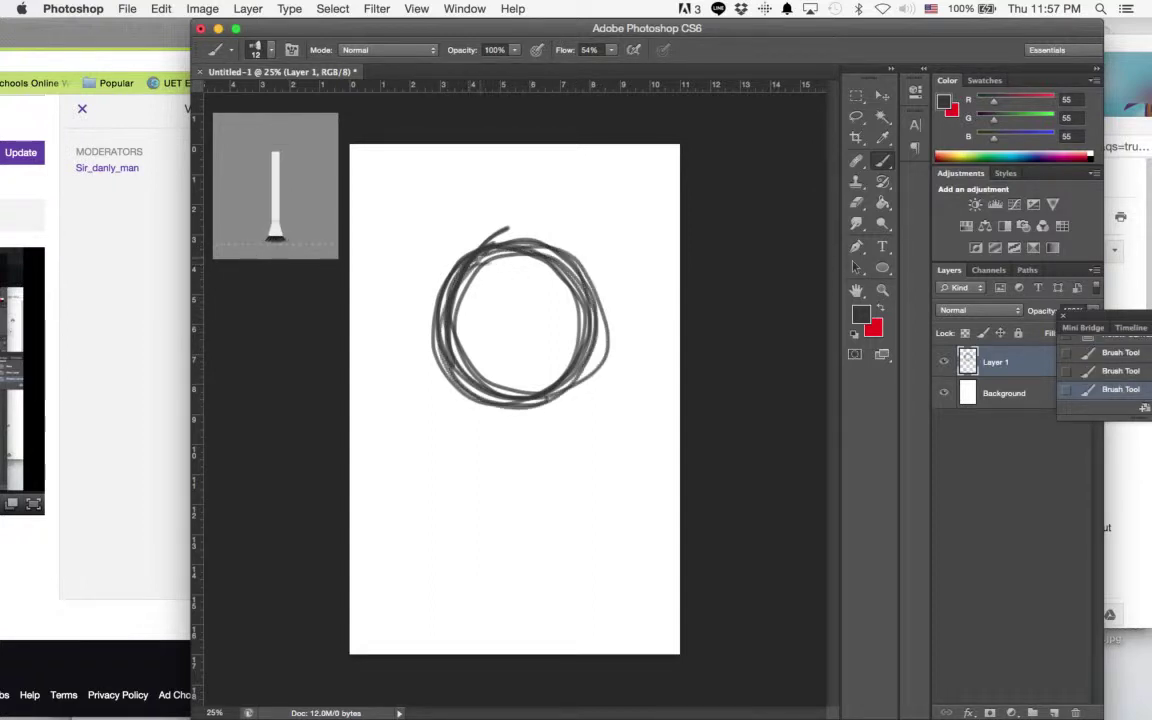
- Marquee-select the area around the sketched circle, clear it from Layer 1 and deselect
key(m)
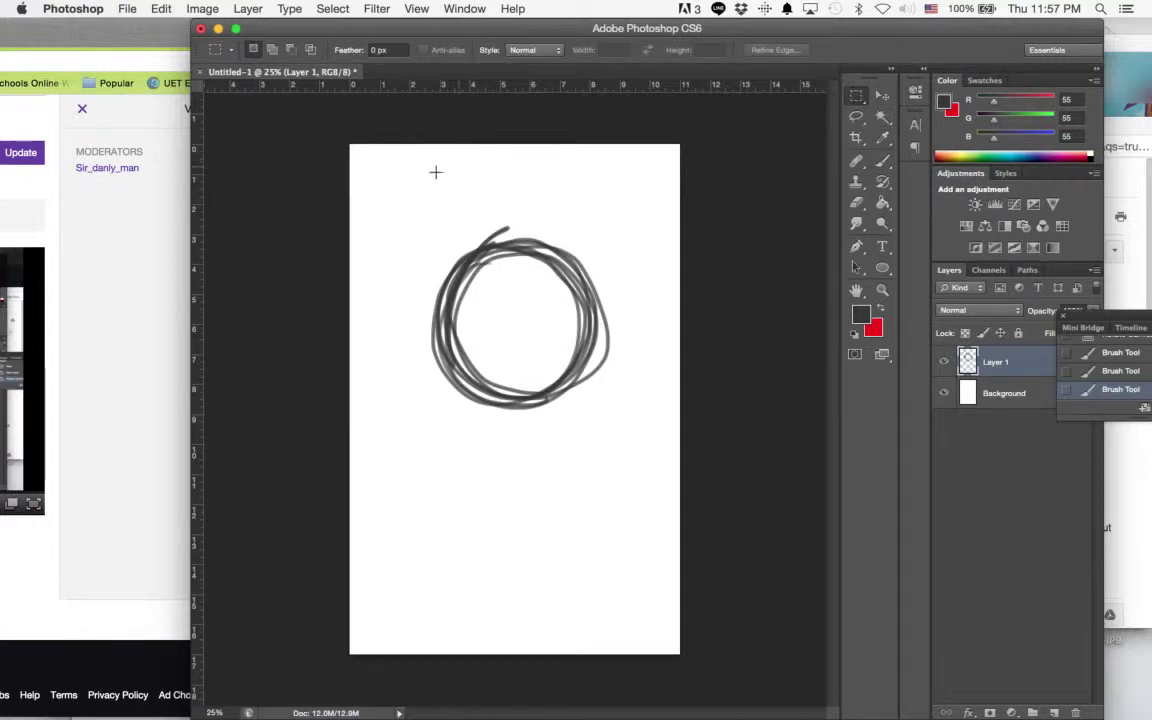
mouse_move(403, 202)
mouse_down()
mouse_move(675, 421)
mouse_move(686, 501)
mouse_move(660, 498)
mouse_up()
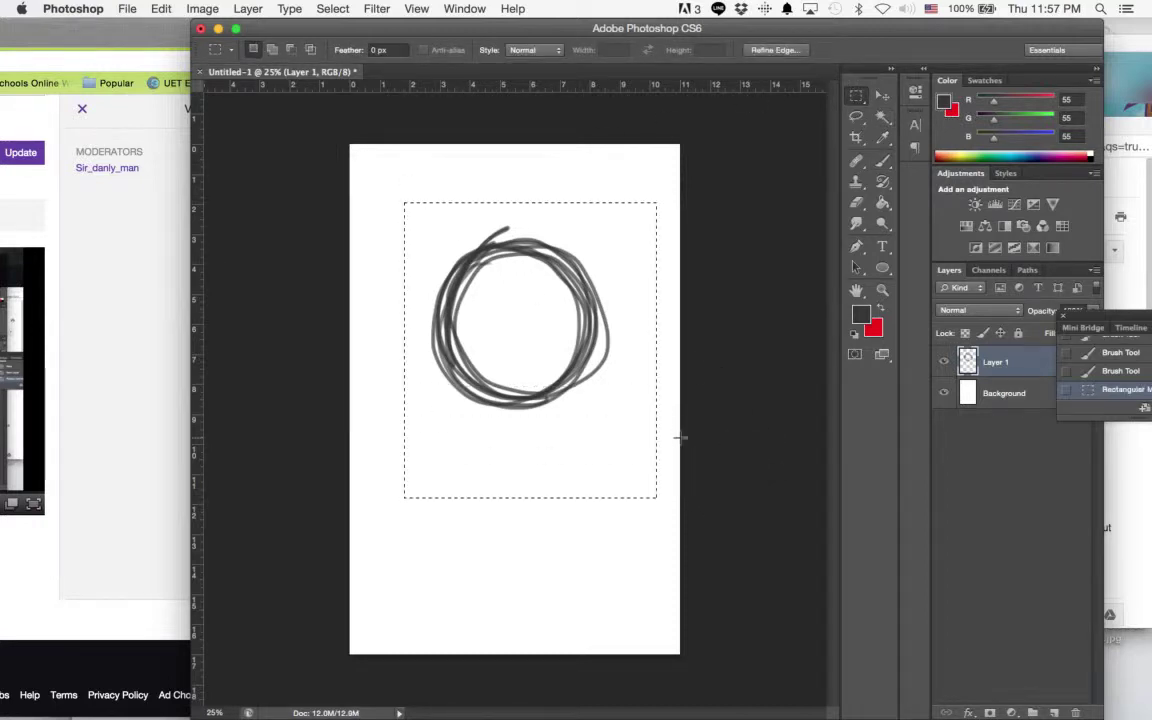
key(Delete)
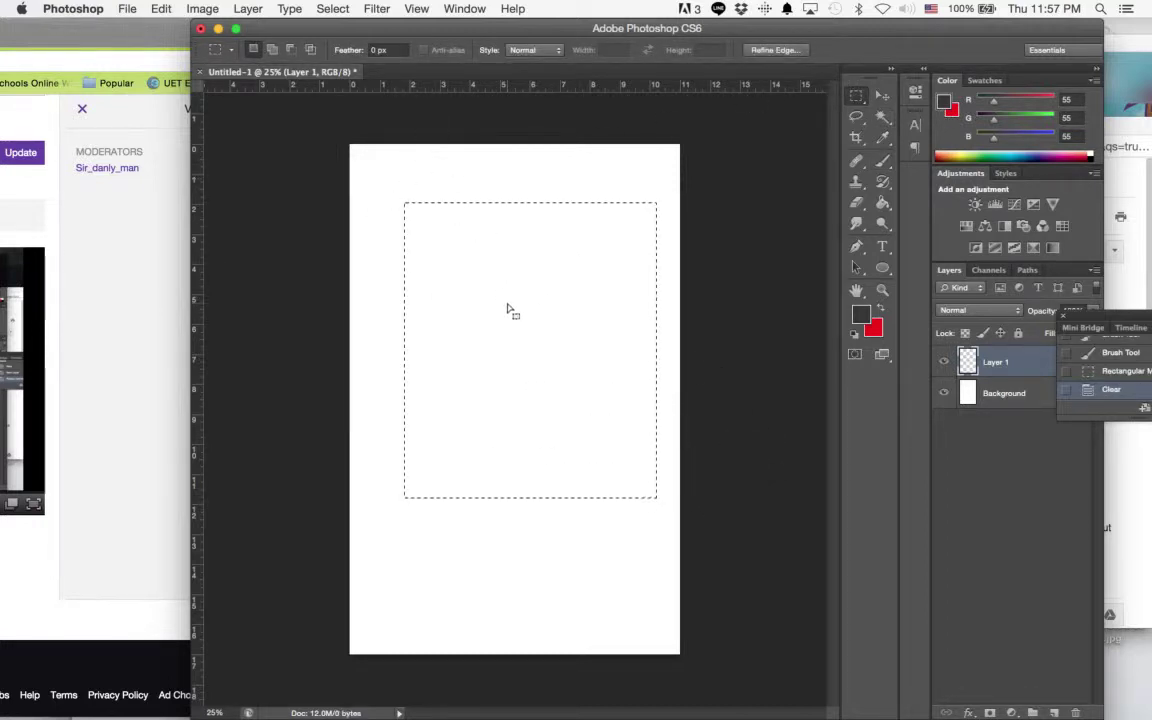
drag(431, 317, 429, 316)
click(367, 317)
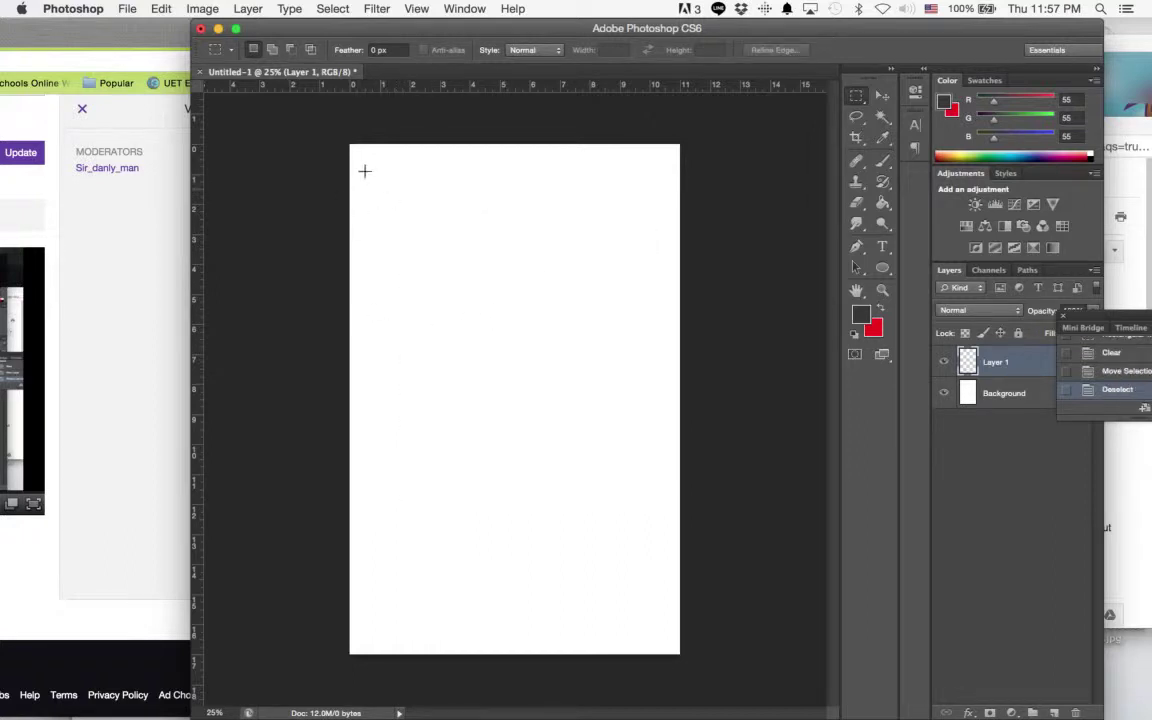
- Close the Untitled-1 document without saving its changes
click(143, 10)
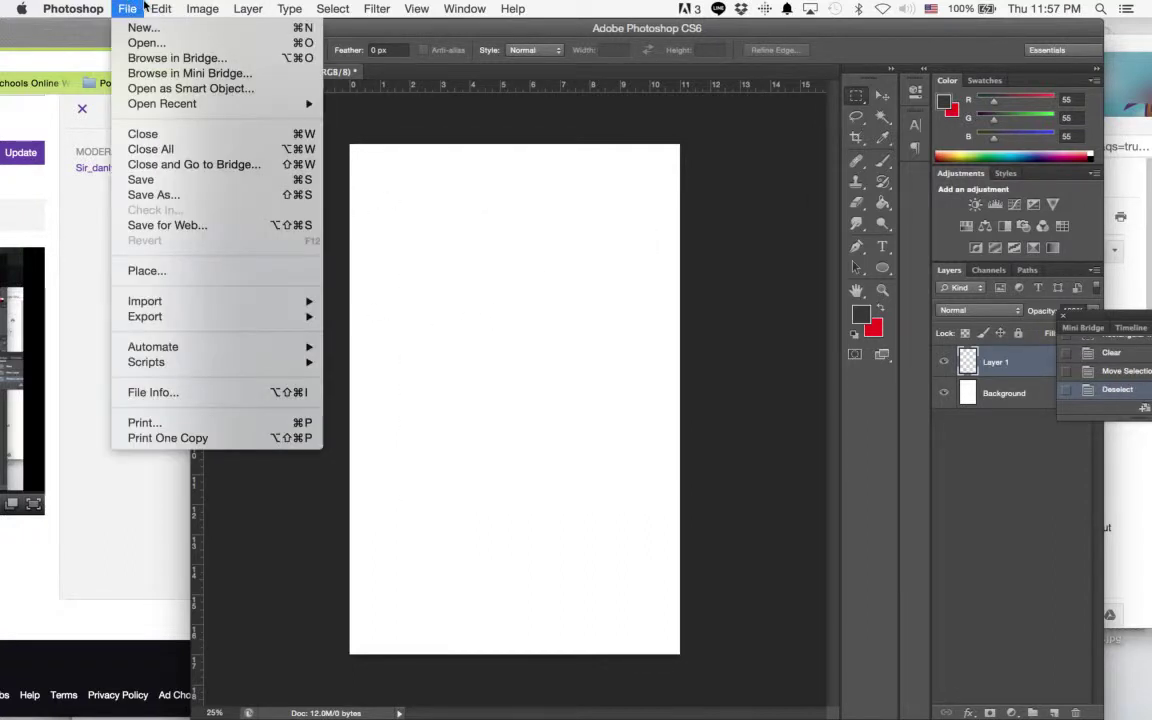
click(104, 14)
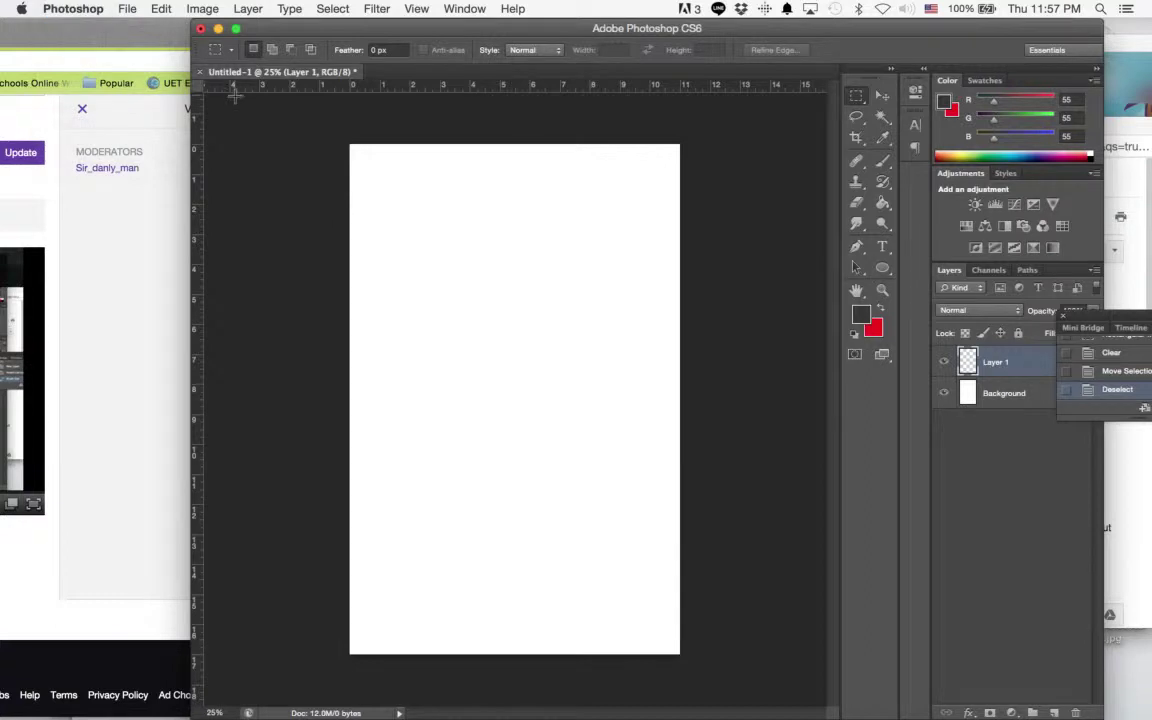
click(200, 73)
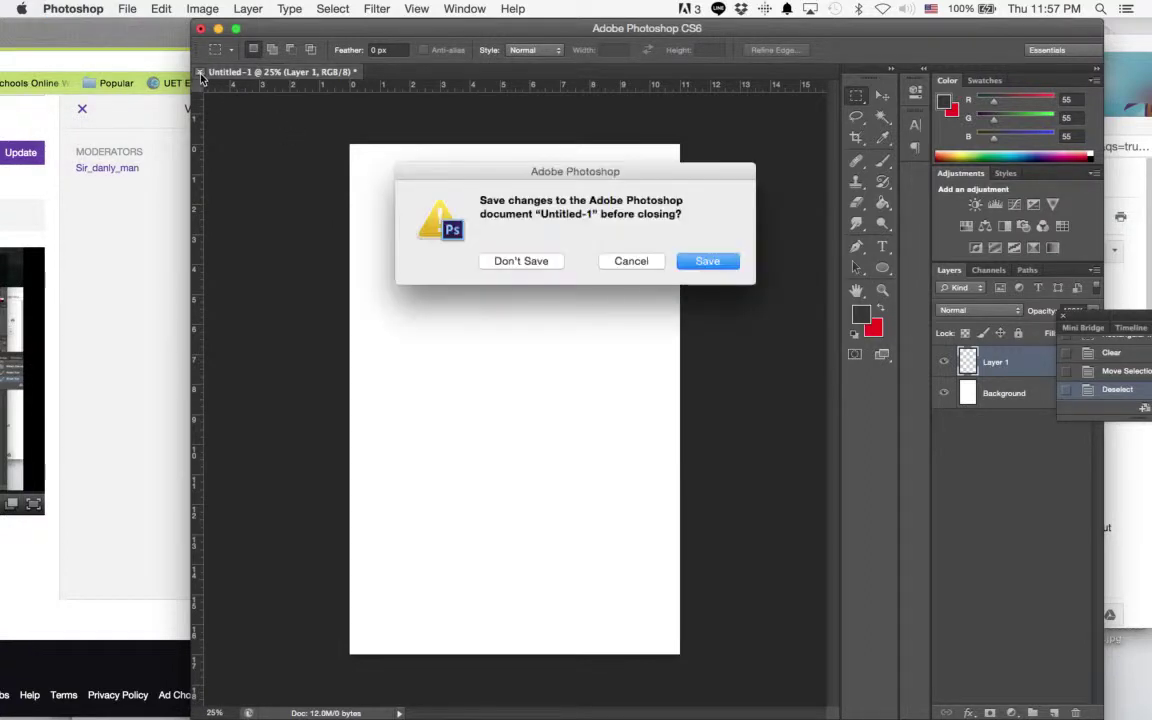
click(530, 264)
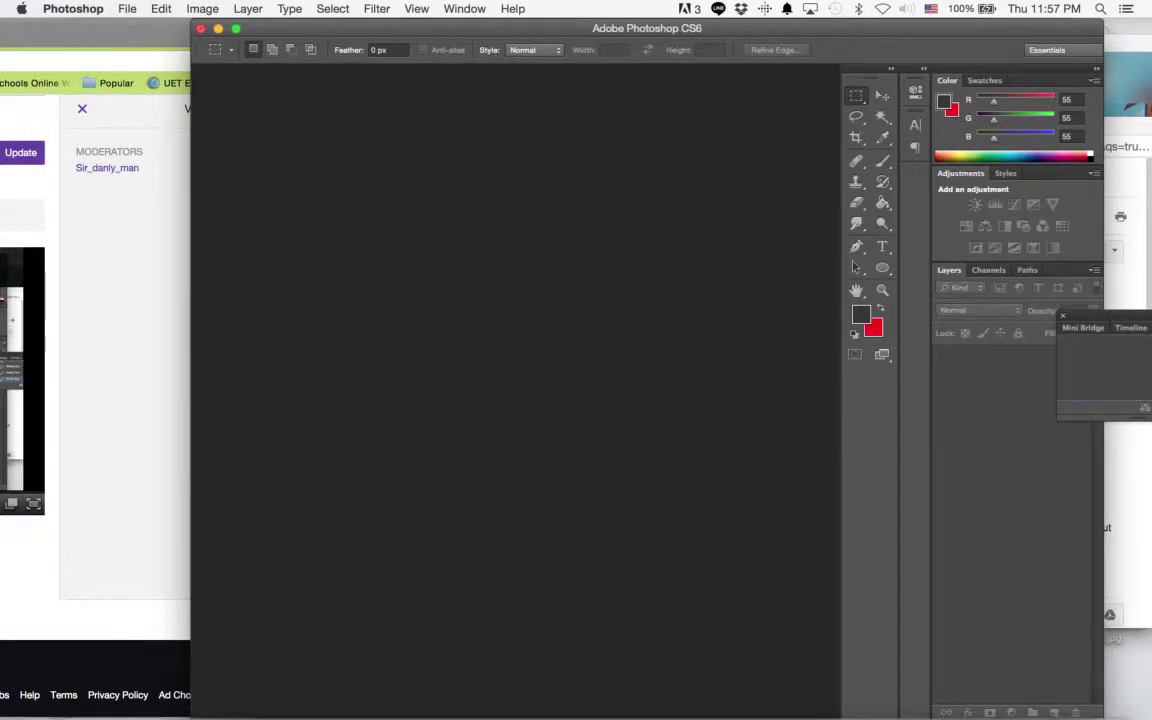
- Switch to Activity Monitor, examine the CPU usage of the top processes and move its window toward the screen's centre
mouse_move(943, 702)
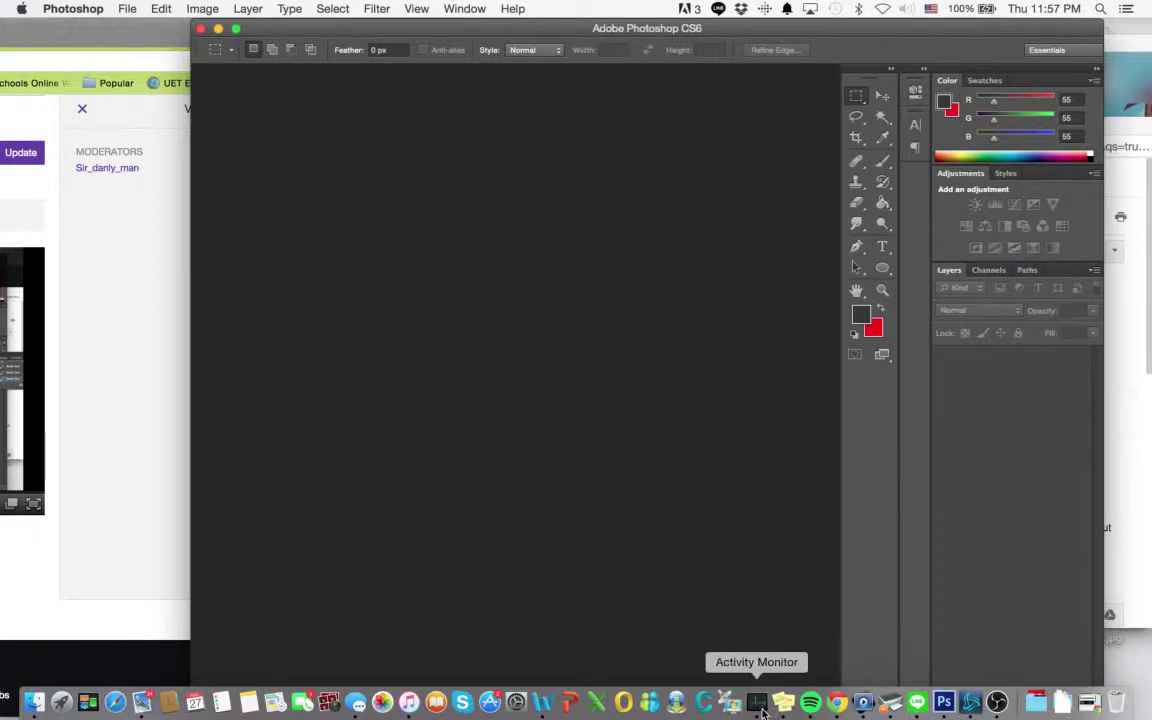
click(757, 702)
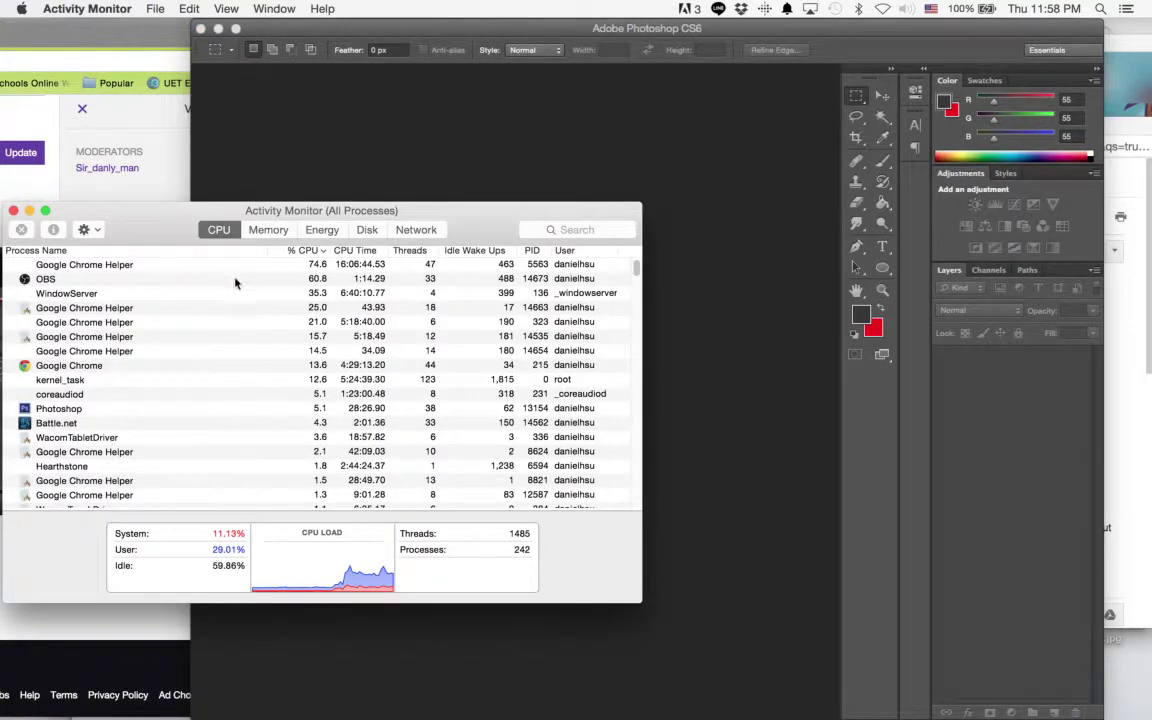
click(243, 265)
click(250, 279)
click(247, 294)
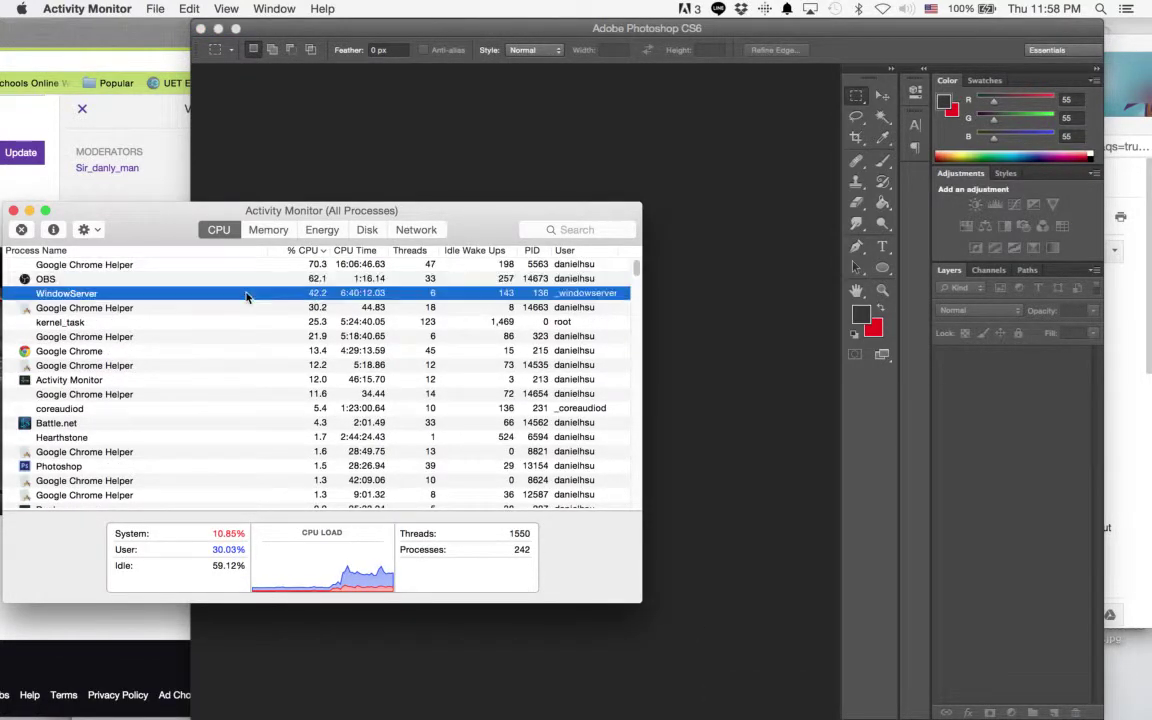
click(230, 268)
drag(161, 226, 423, 318)
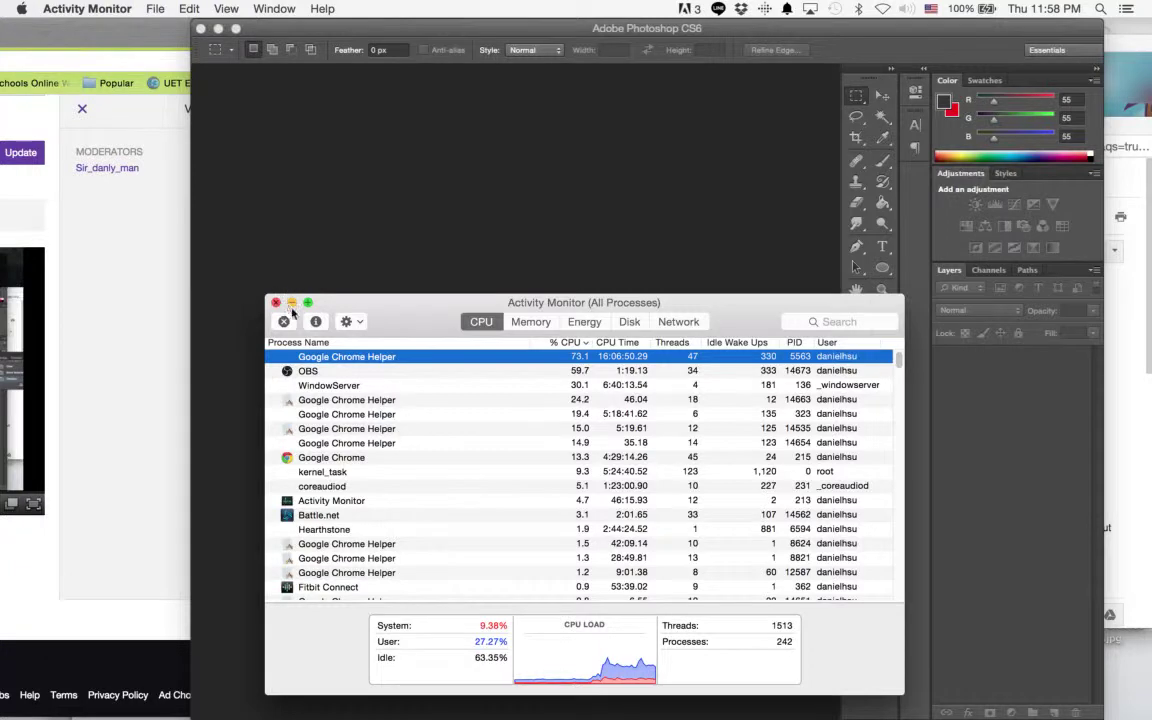
- Close the Activity Monitor window and switch back to Photoshop
double_click(396, 363)
click(549, 185)
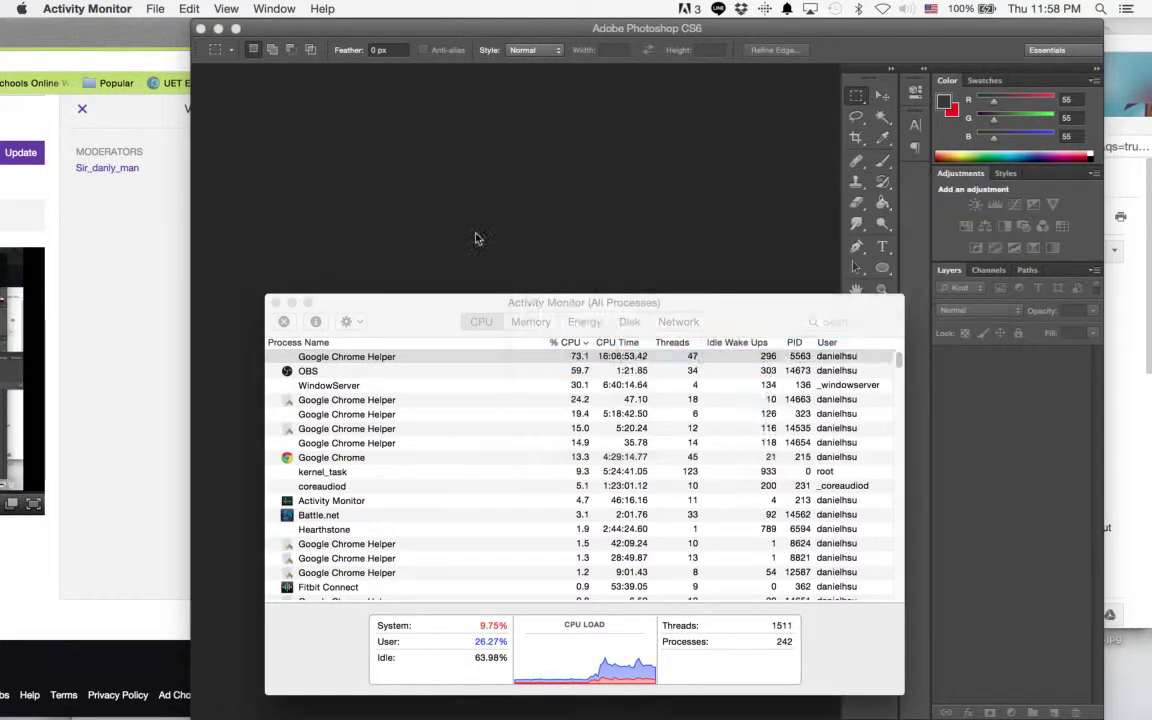
click(277, 303)
click(386, 230)
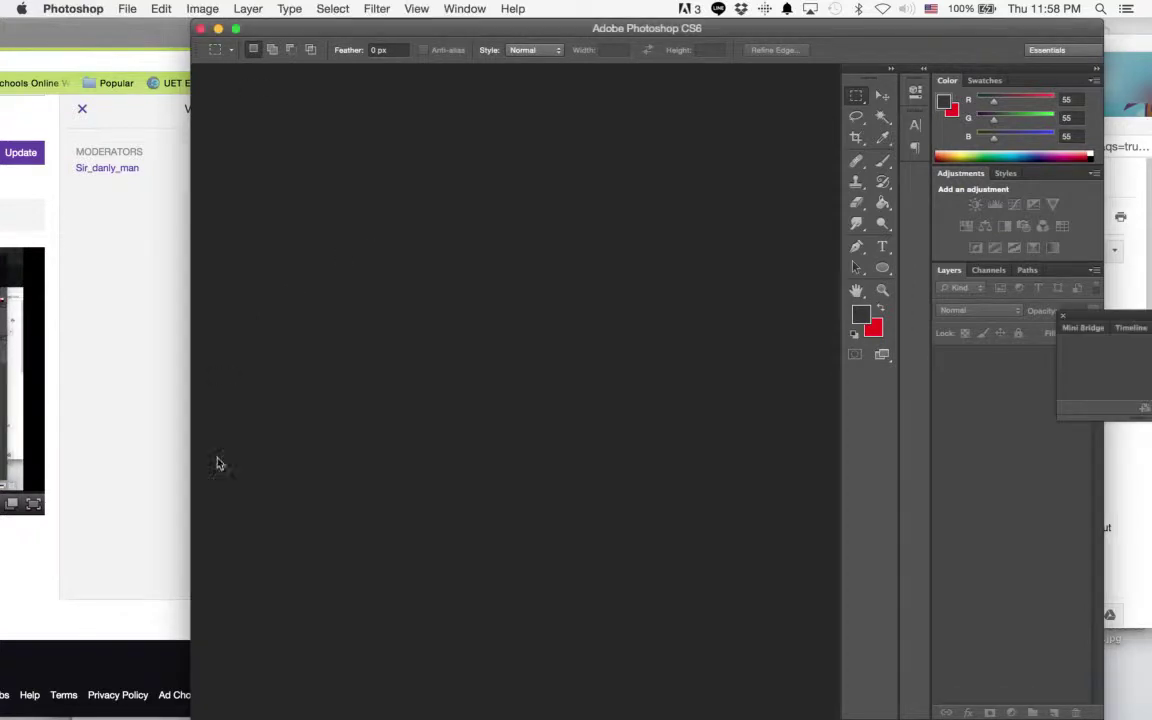
- Start a new document with dimensions in pixels and the resolution set to 300 pixels/inch
click(138, 8)
click(163, 27)
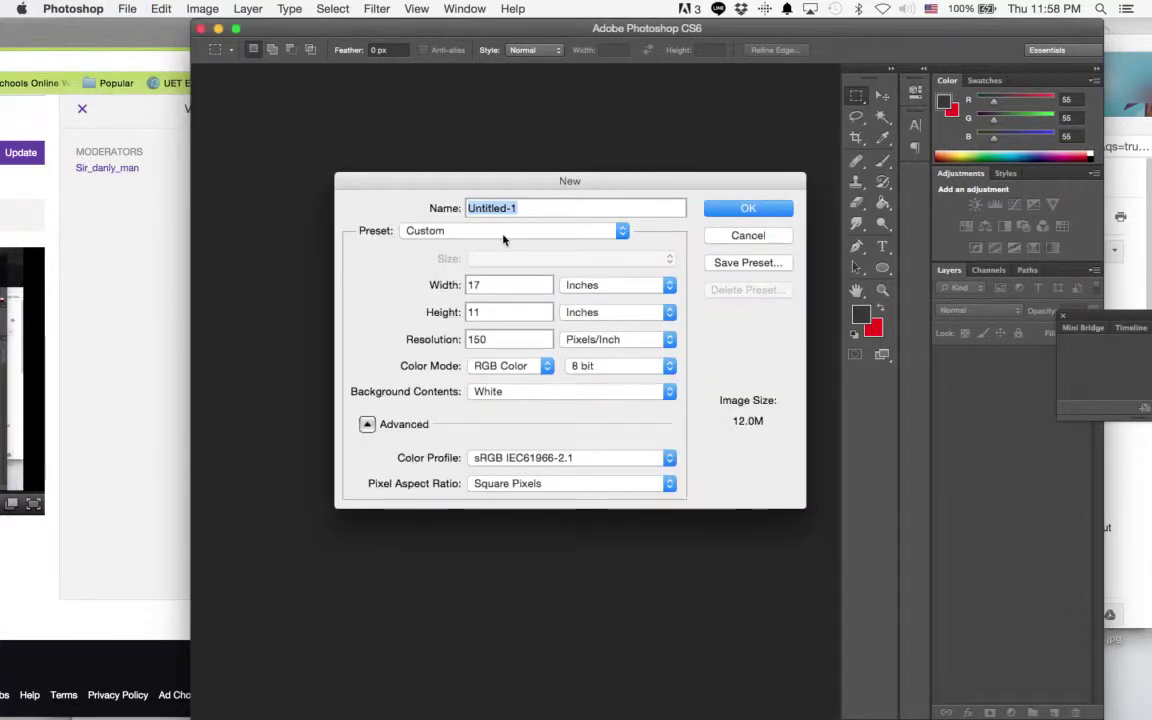
click(502, 236)
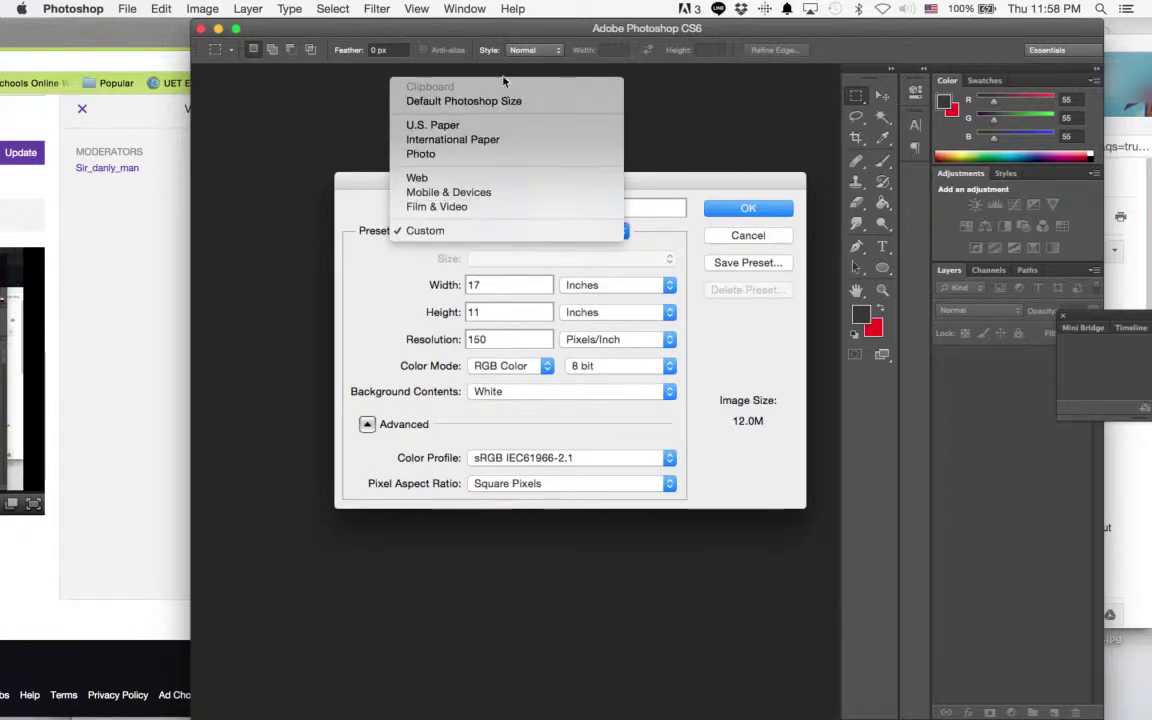
click(574, 284)
click(586, 286)
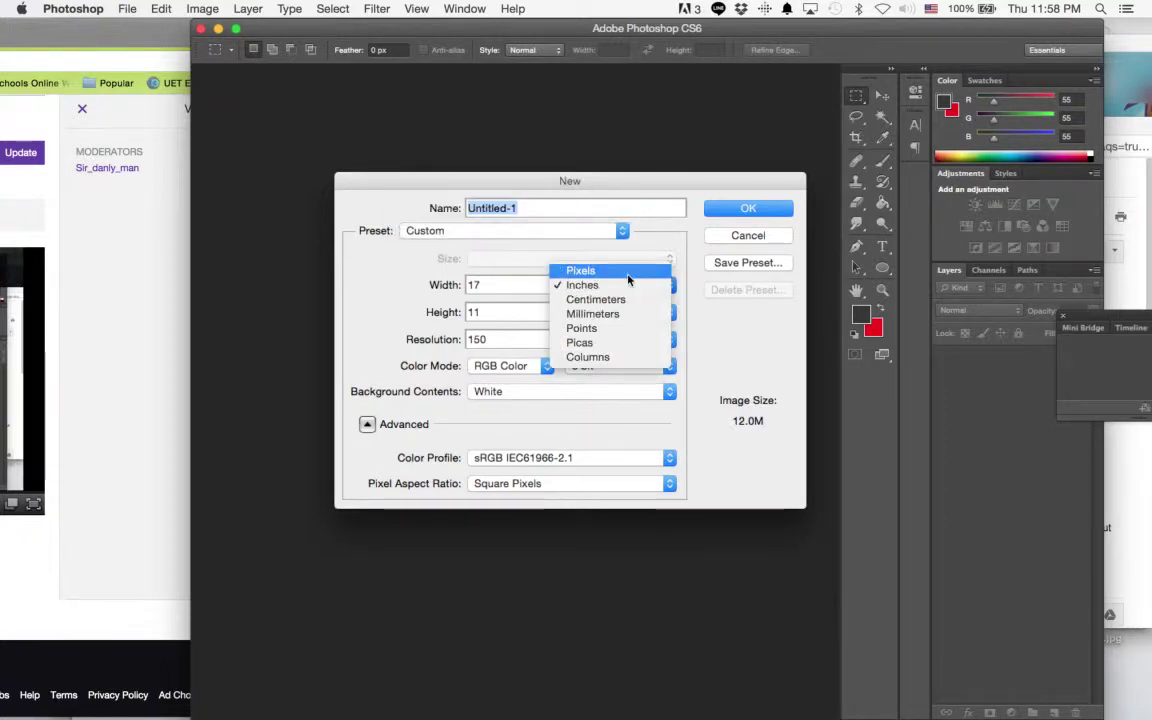
click(628, 281)
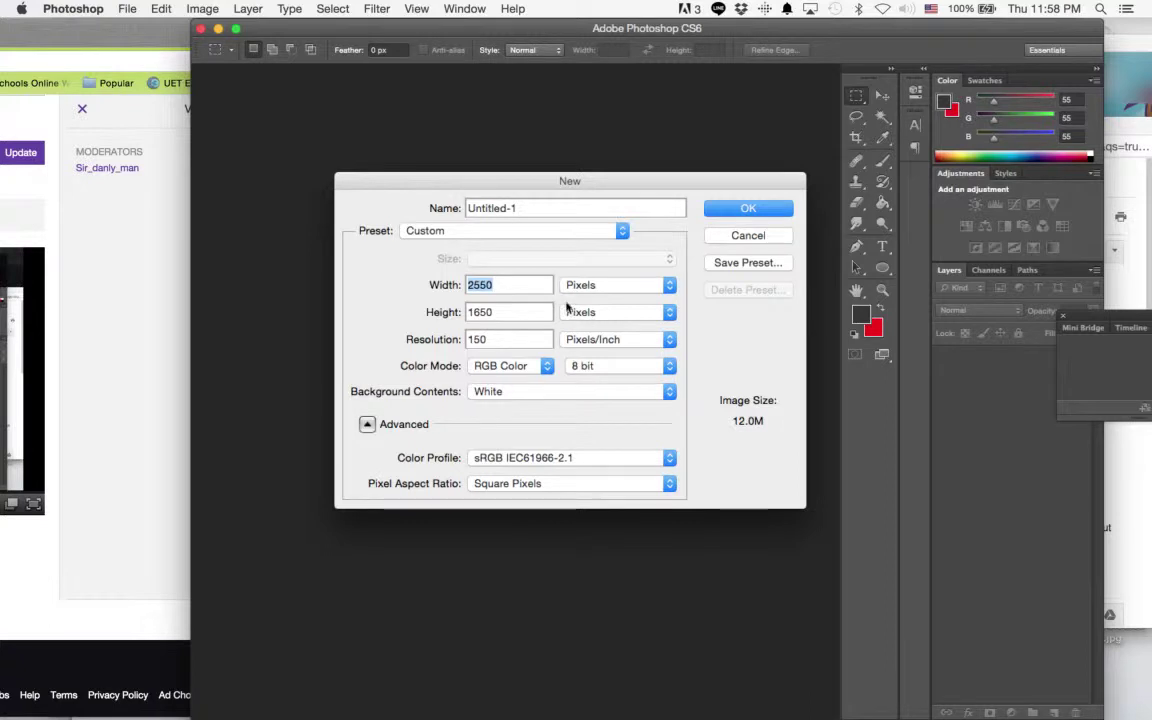
drag(532, 339, 445, 340)
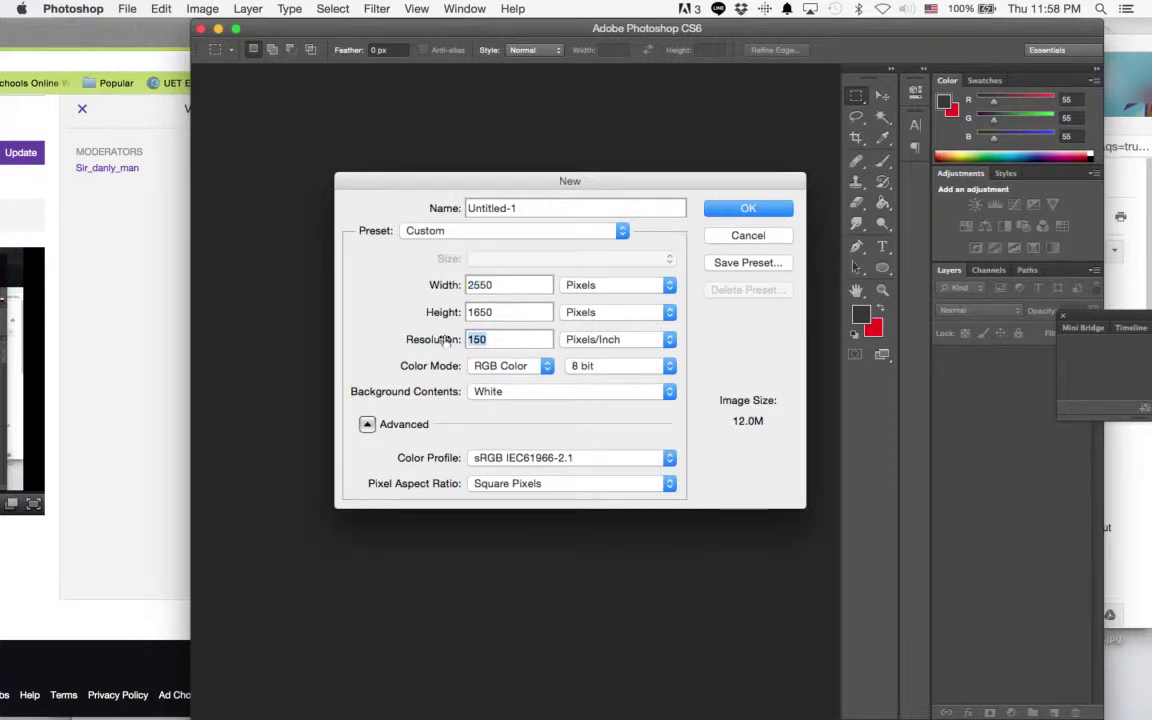
text(300)
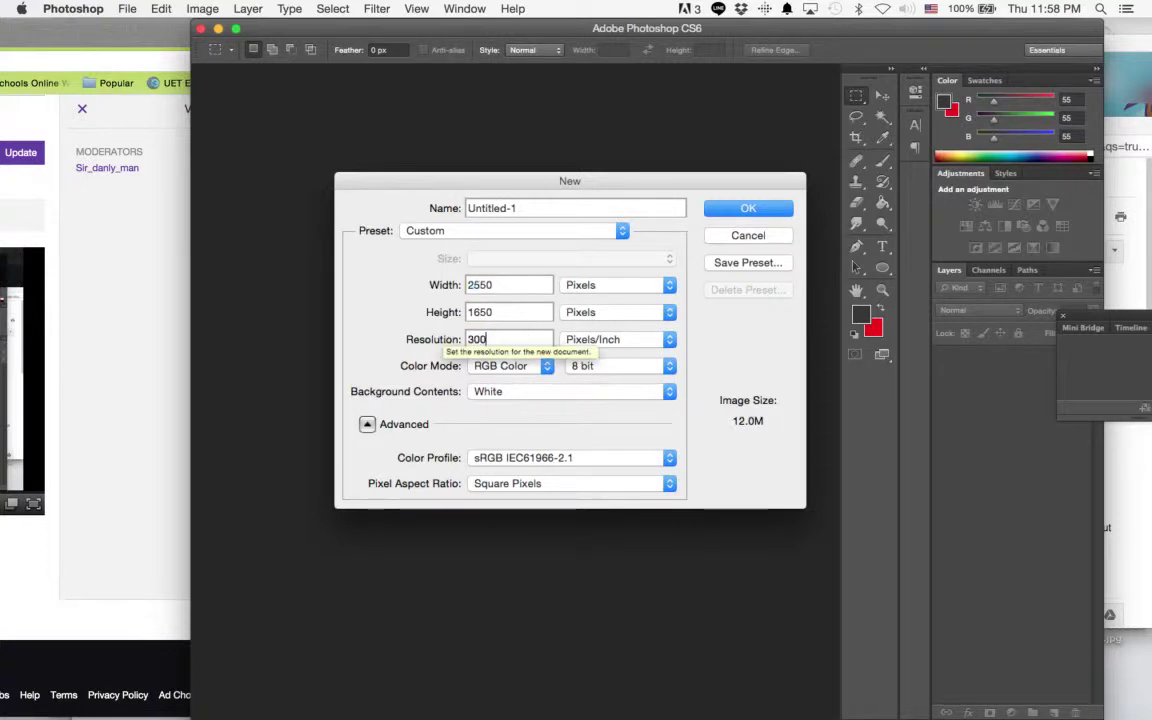
- Set the new document's width to 1275 and height to 825 pixels and create it
click(505, 312)
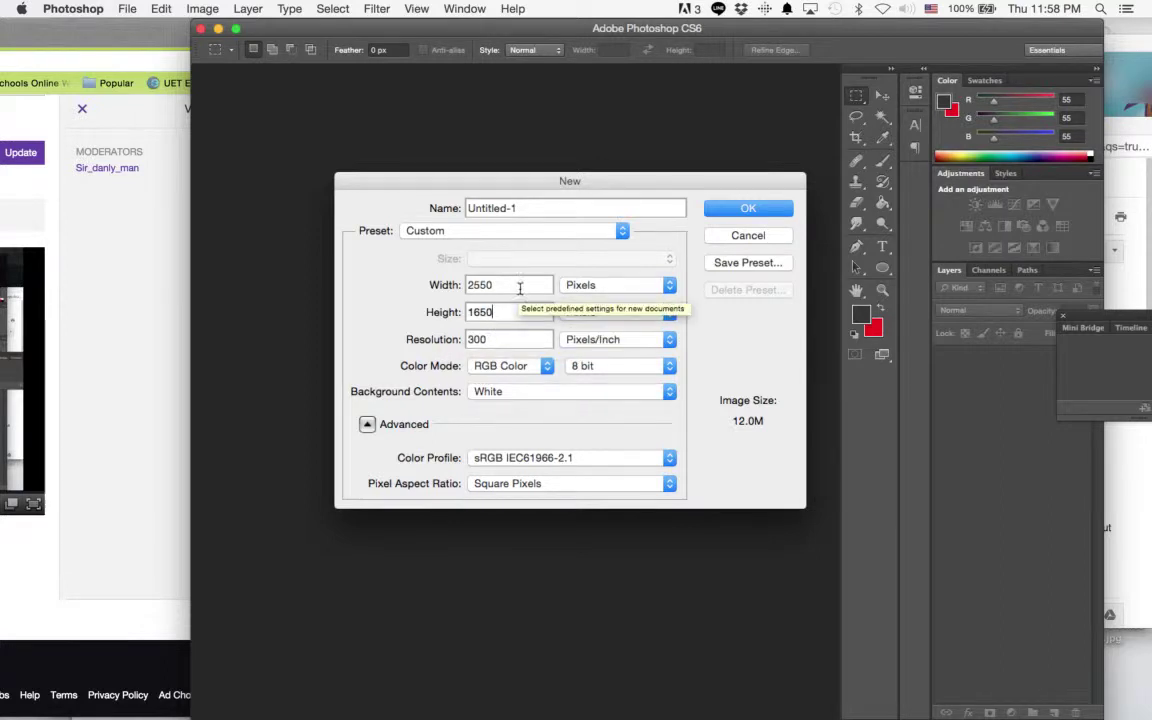
double_click(526, 284)
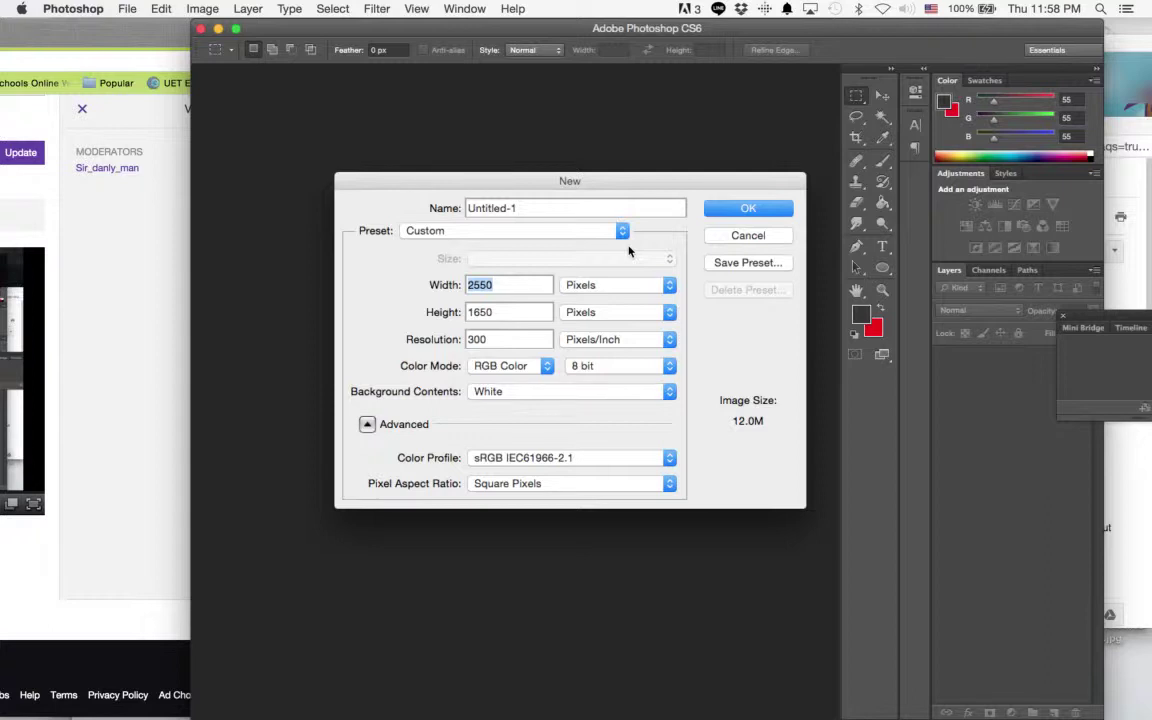
text(127)
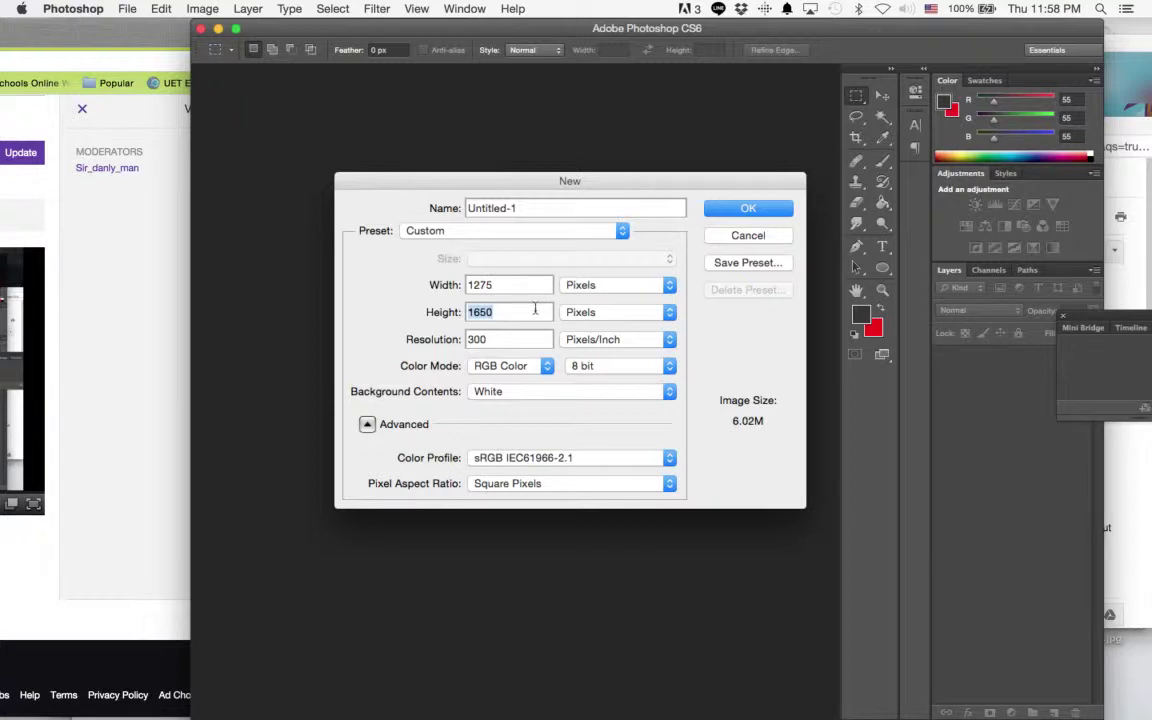
text(825)
click(770, 212)
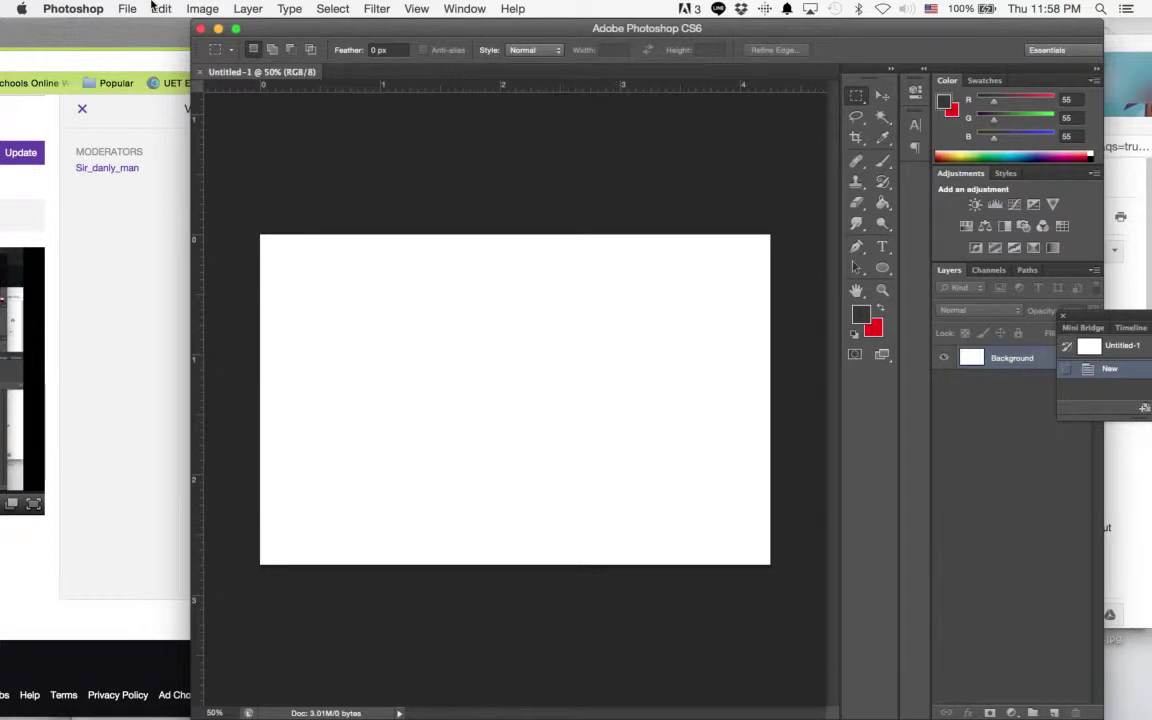
- Rotate the whole canvas 90° clockwise
click(202, 8)
mouse_move(300, 180)
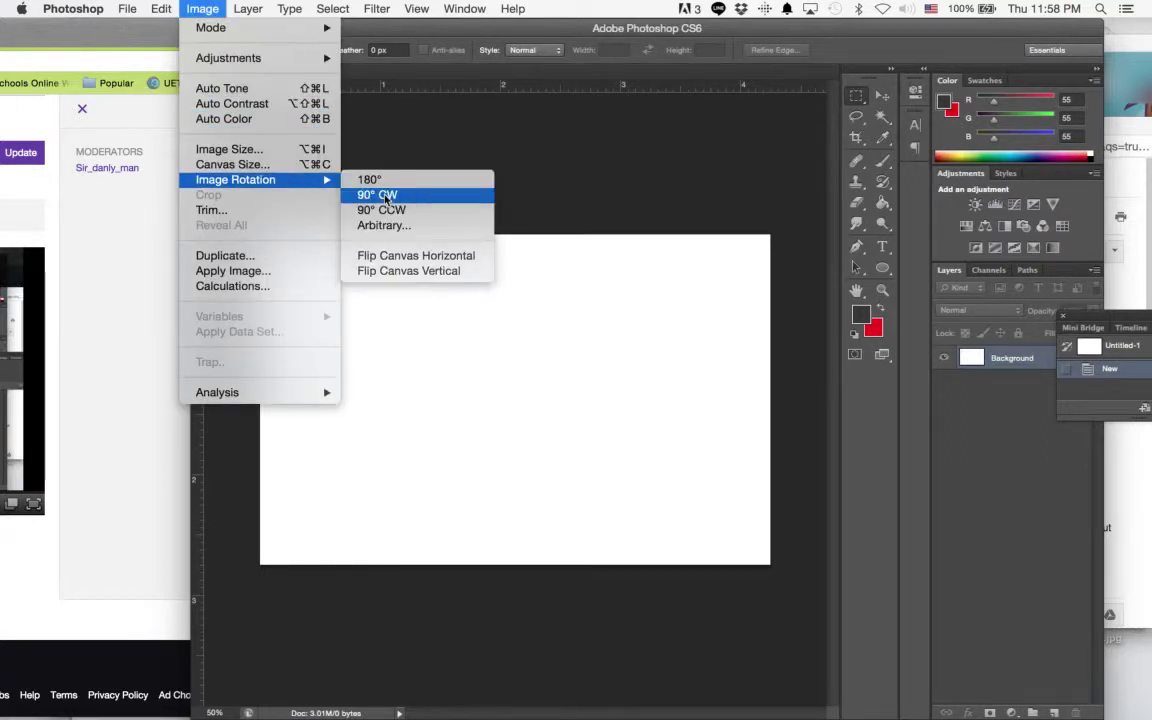
click(385, 196)
- Switch to the Twitch dashboard in Chrome, close the chat's viewer list and return to Photoshop
click(172, 192)
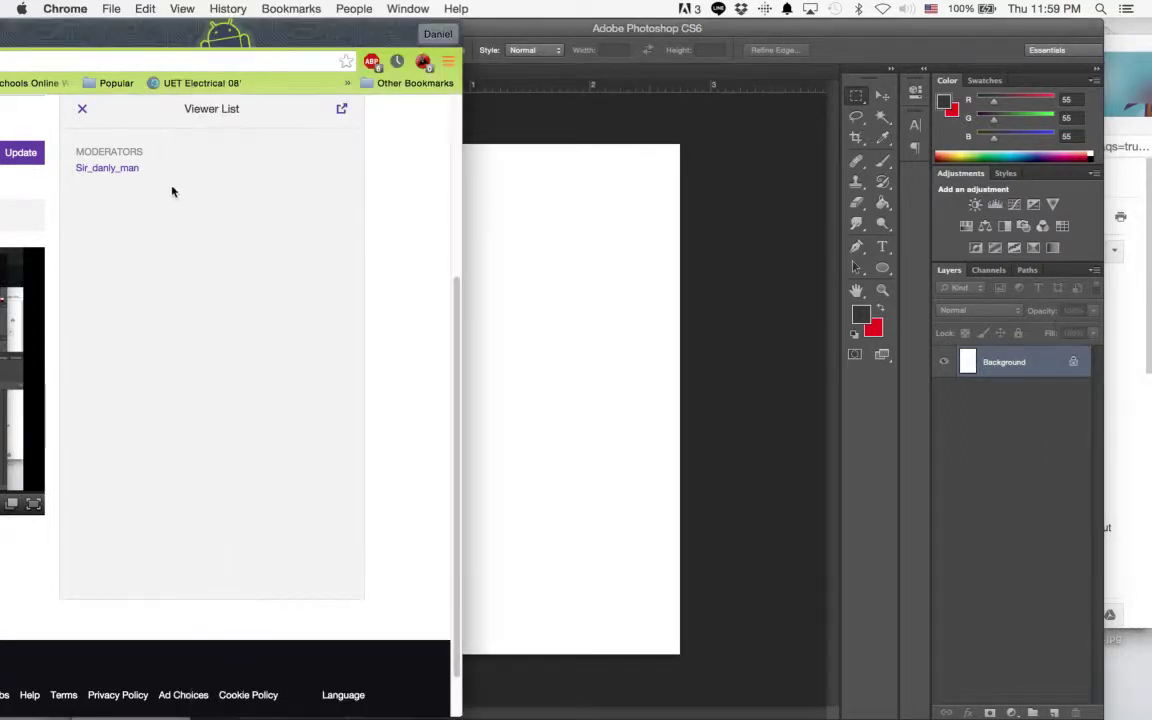
click(84, 112)
click(716, 297)
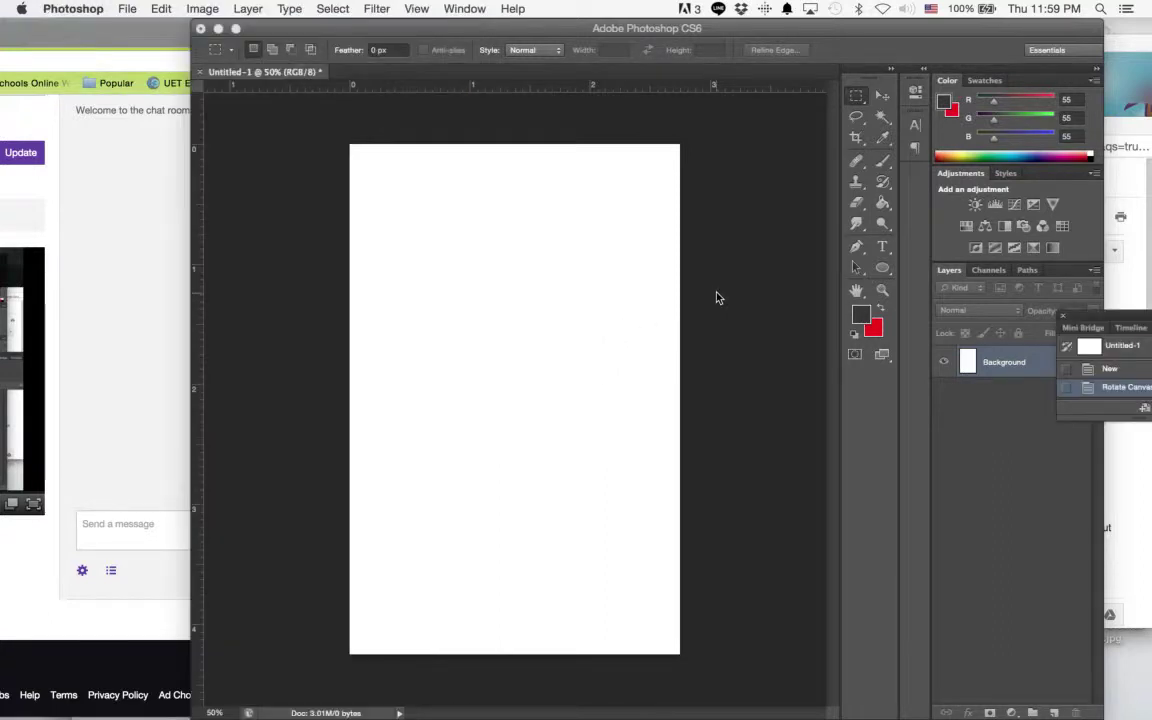
- Add a new layer above the background and set the Brush tool's size to 7 px
click(1056, 713)
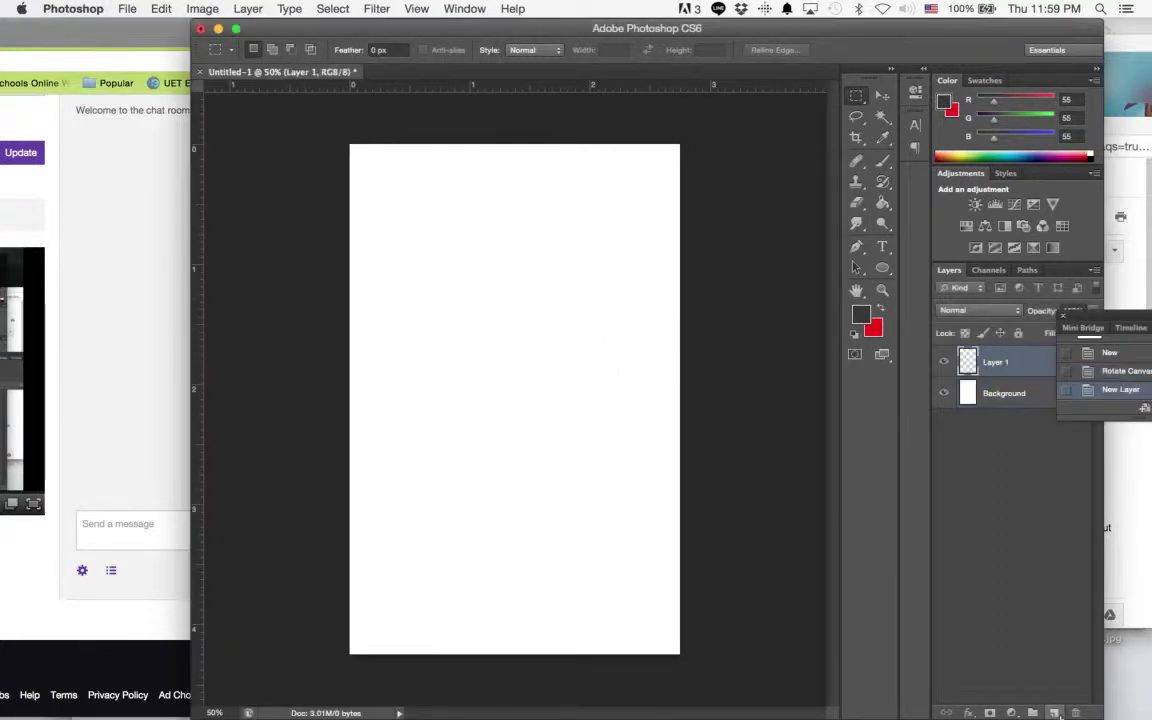
click(884, 162)
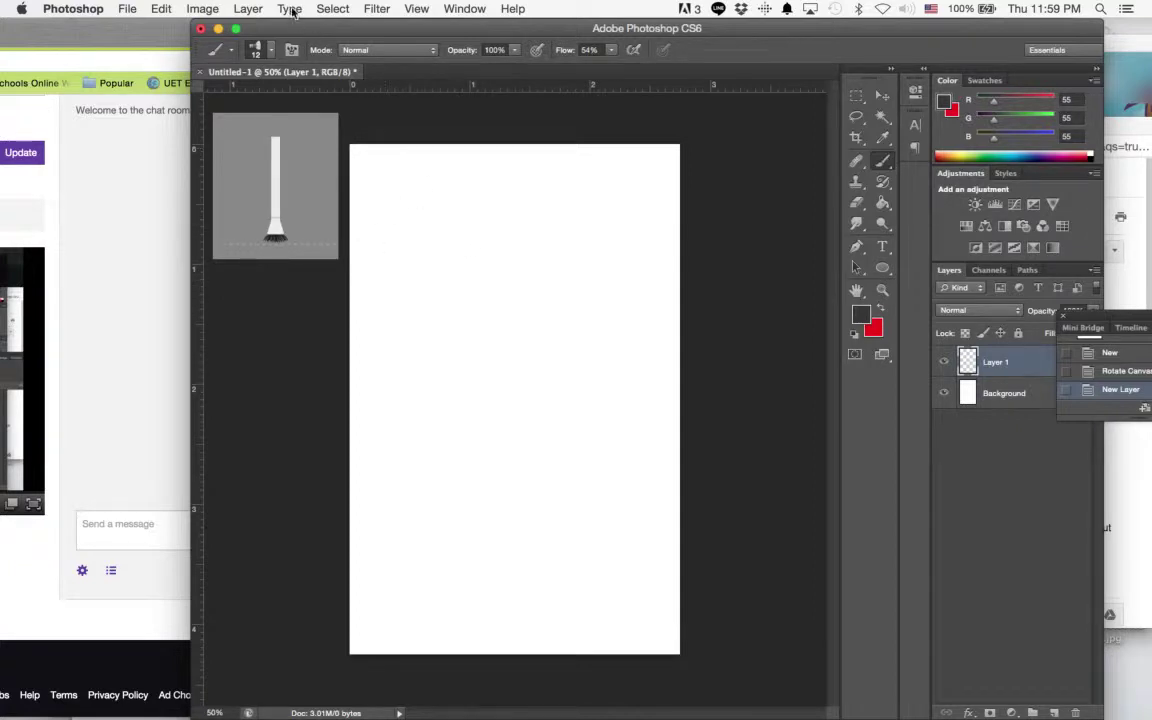
click(271, 51)
drag(233, 99, 226, 103)
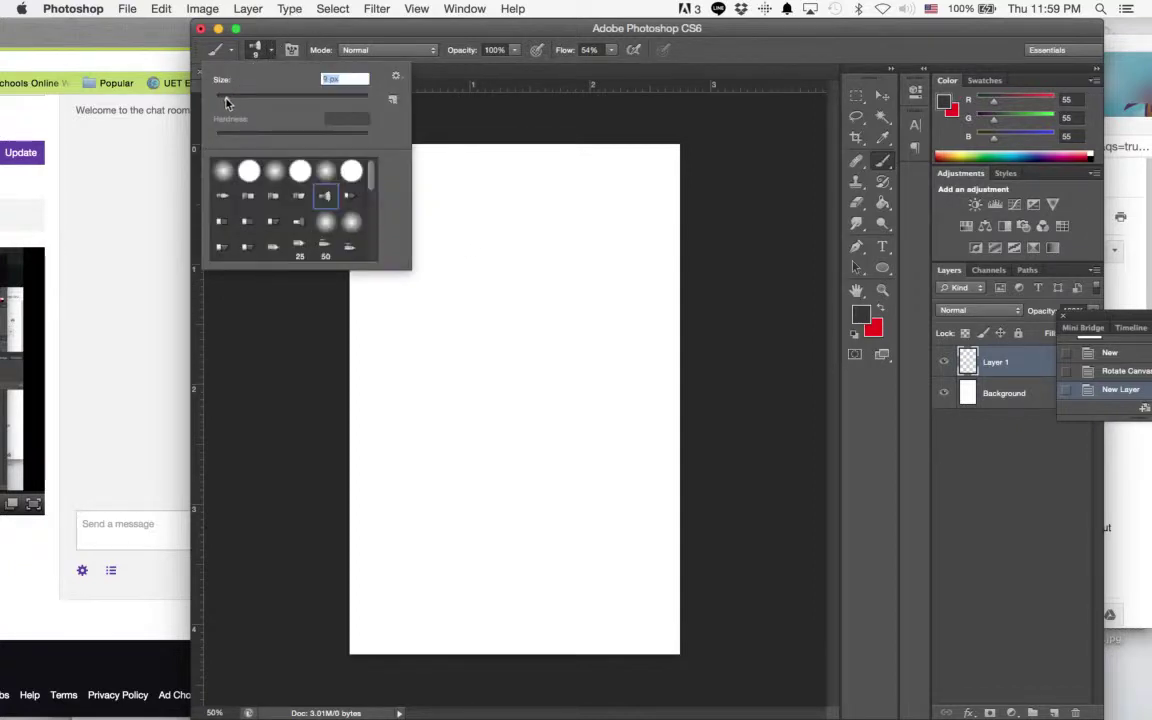
click(305, 27)
- Sketch a circle about 1.2 inches wide in the canvas's upper half, with crossing guidelines inside and short strokes below its lower edge
mouse_move(478, 232)
mouse_down()
mouse_move(454, 255)
mouse_move(534, 342)
mouse_move(563, 330)
mouse_move(447, 243)
mouse_move(555, 344)
mouse_move(497, 224)
mouse_up()
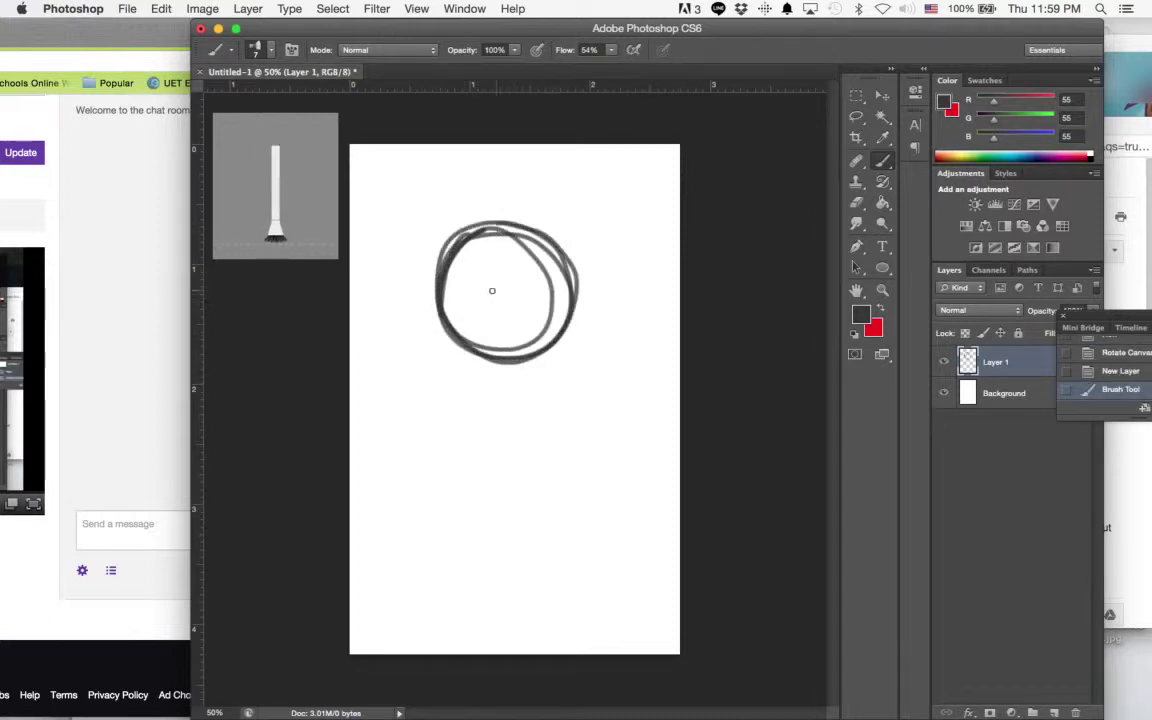
drag(452, 324, 480, 322)
drag(450, 318, 562, 297)
drag(454, 272, 489, 356)
drag(475, 240, 490, 358)
drag(475, 258, 505, 385)
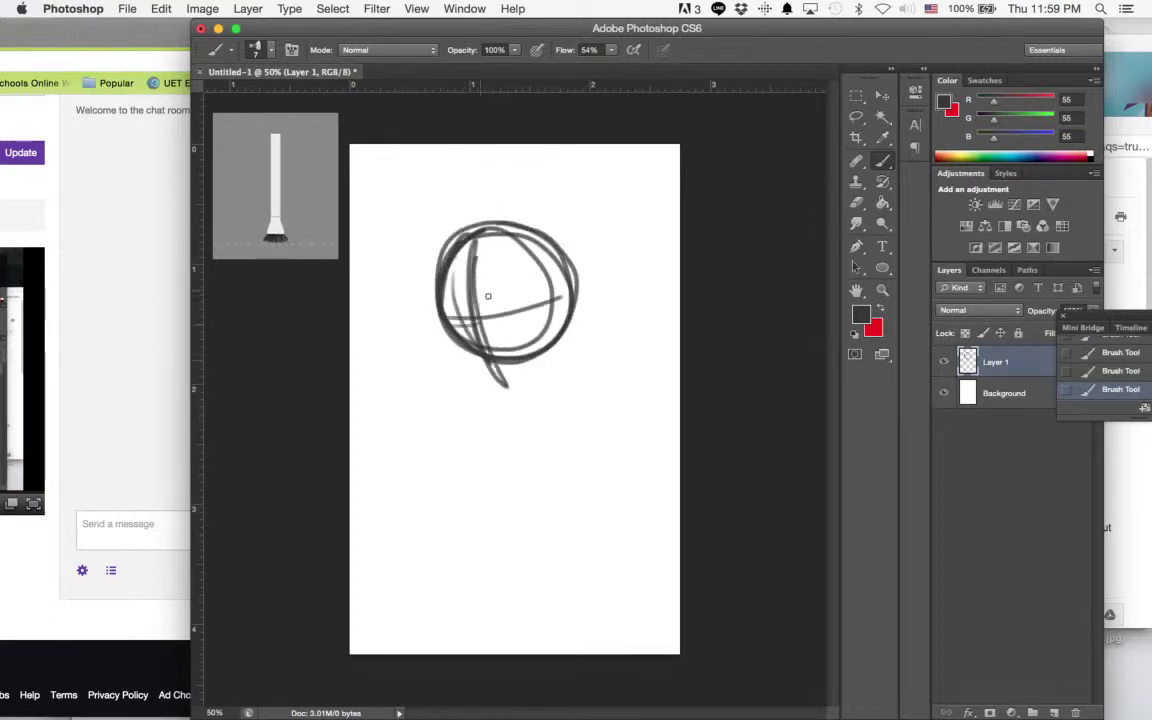
mouse_move(453, 346)
mouse_down()
mouse_move(470, 372)
mouse_move(498, 371)
mouse_up()
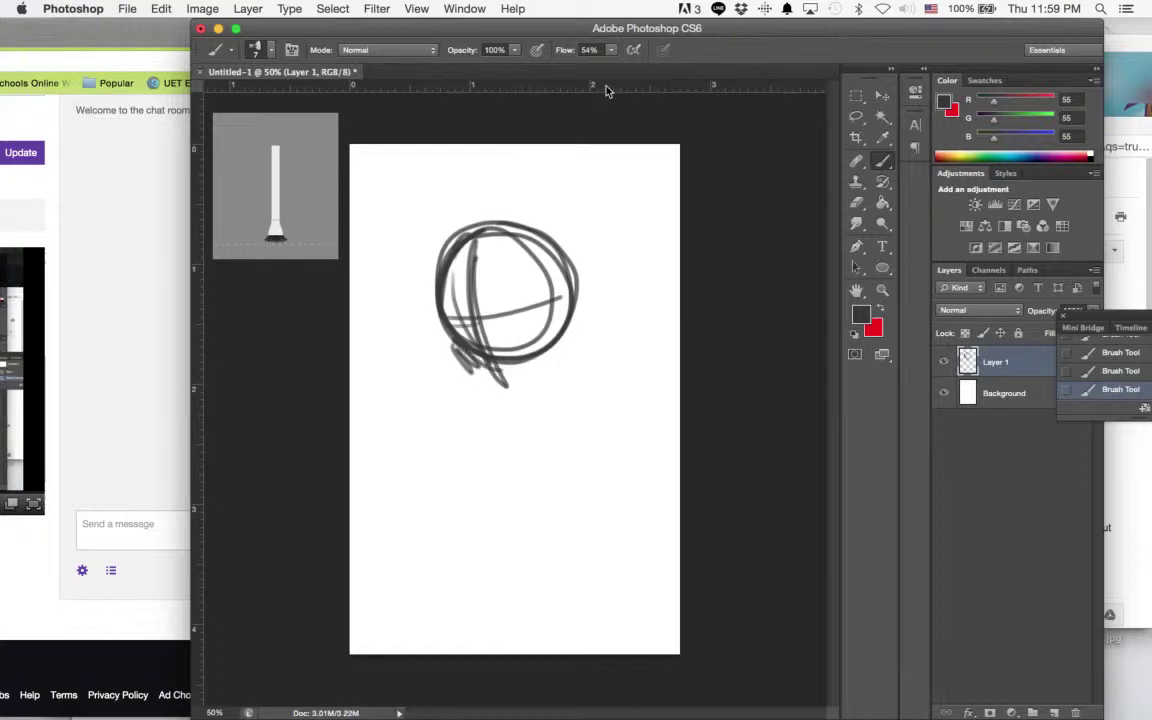
- Switch to Chrome, bring up the Twitch channel page playing the live stream and close it
click(158, 252)
click(408, 8)
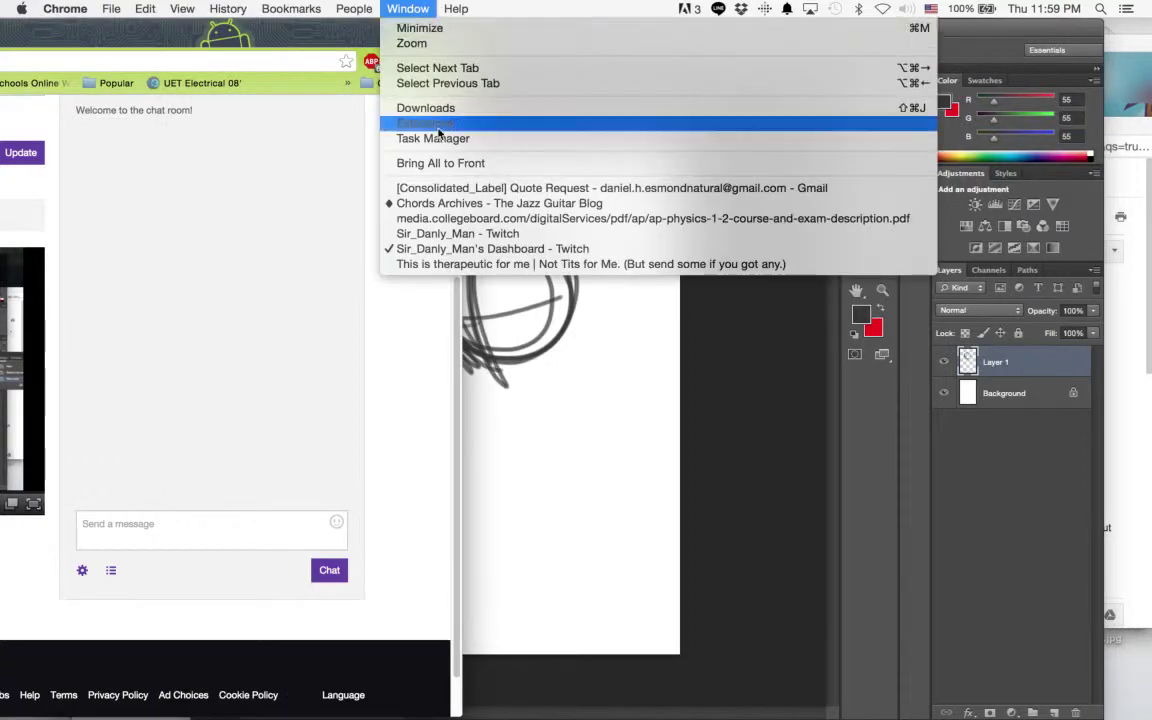
click(449, 233)
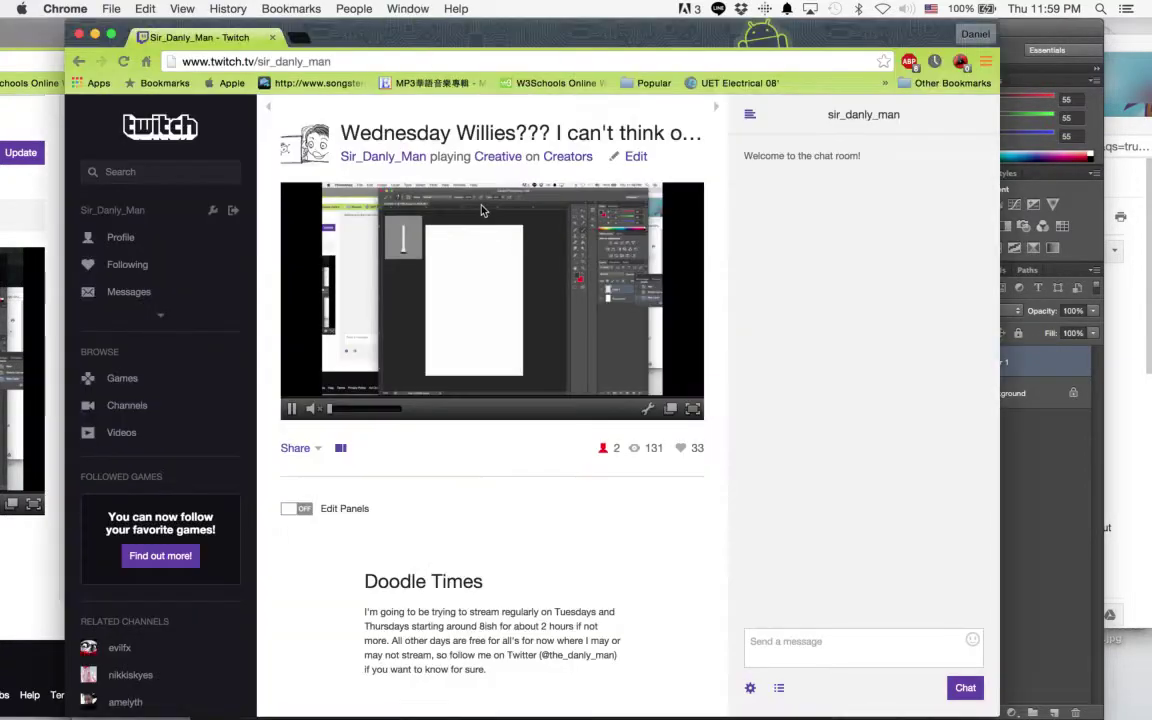
click(272, 38)
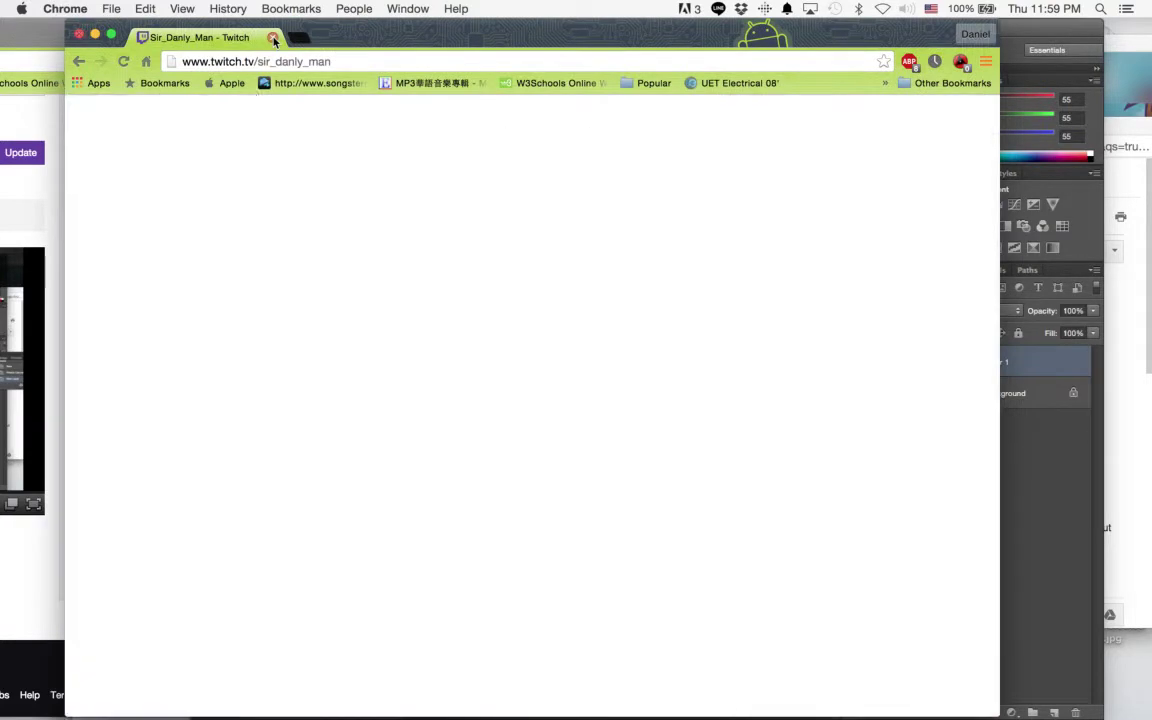
- Bring up the "This is therapeutic for me" blog window and close it together with its Gmail and other tabs
click(408, 8)
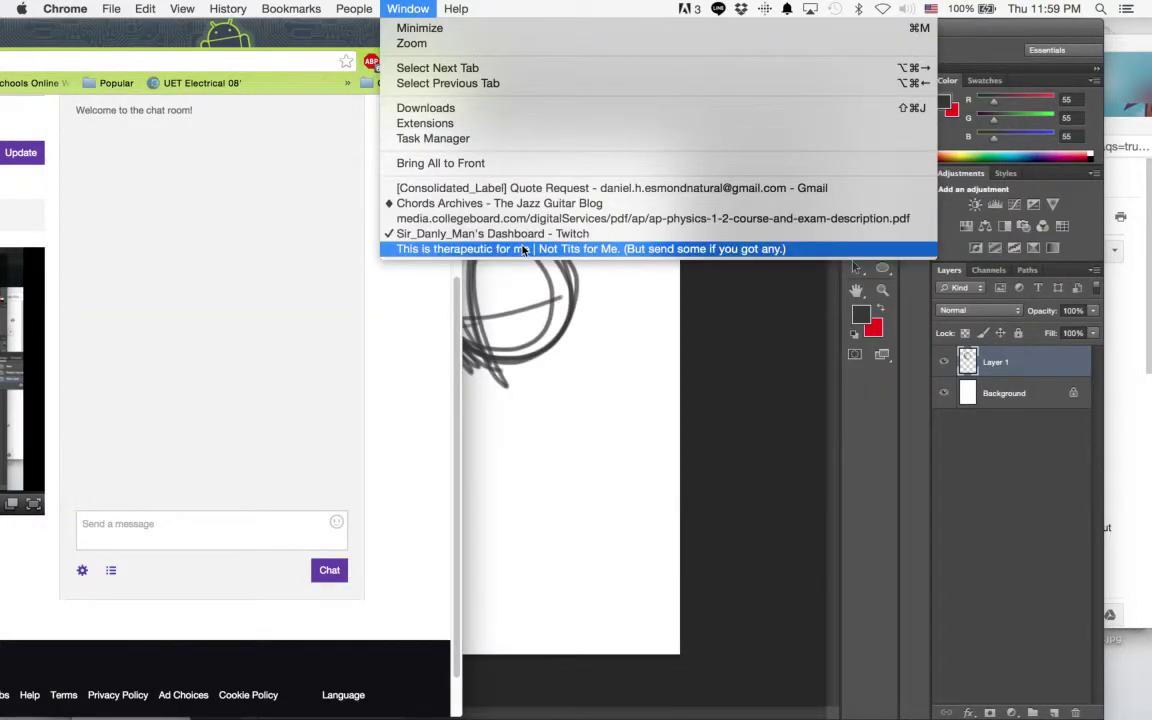
click(515, 248)
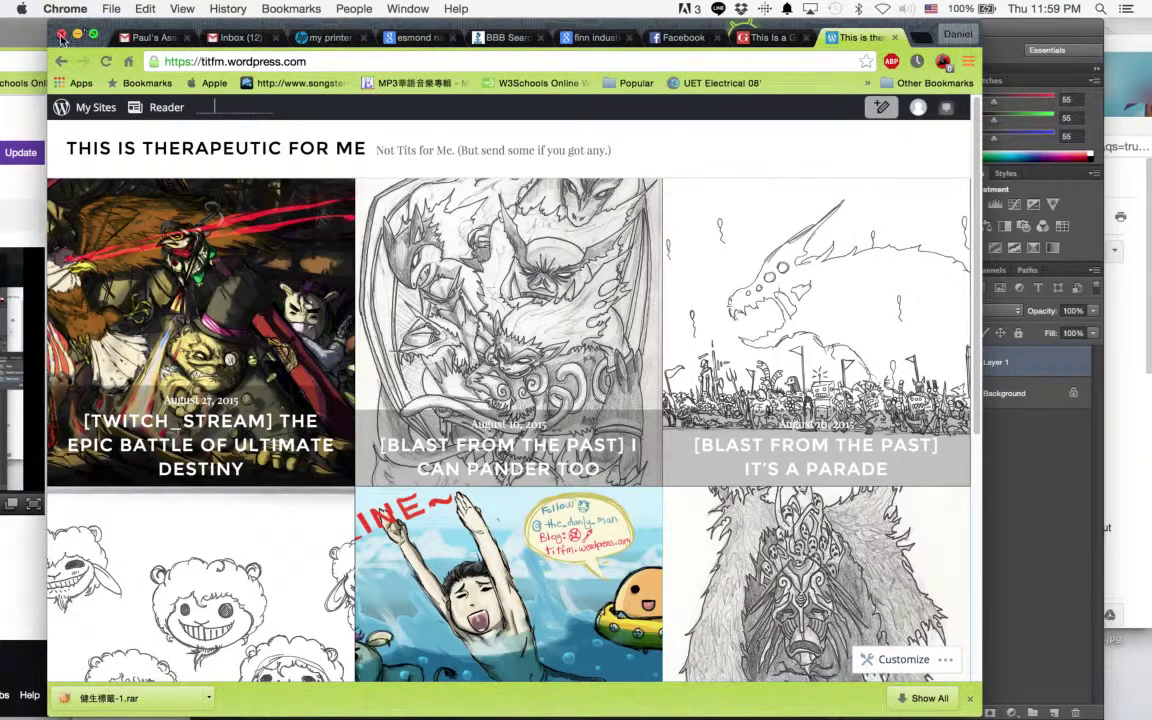
click(62, 35)
click(648, 290)
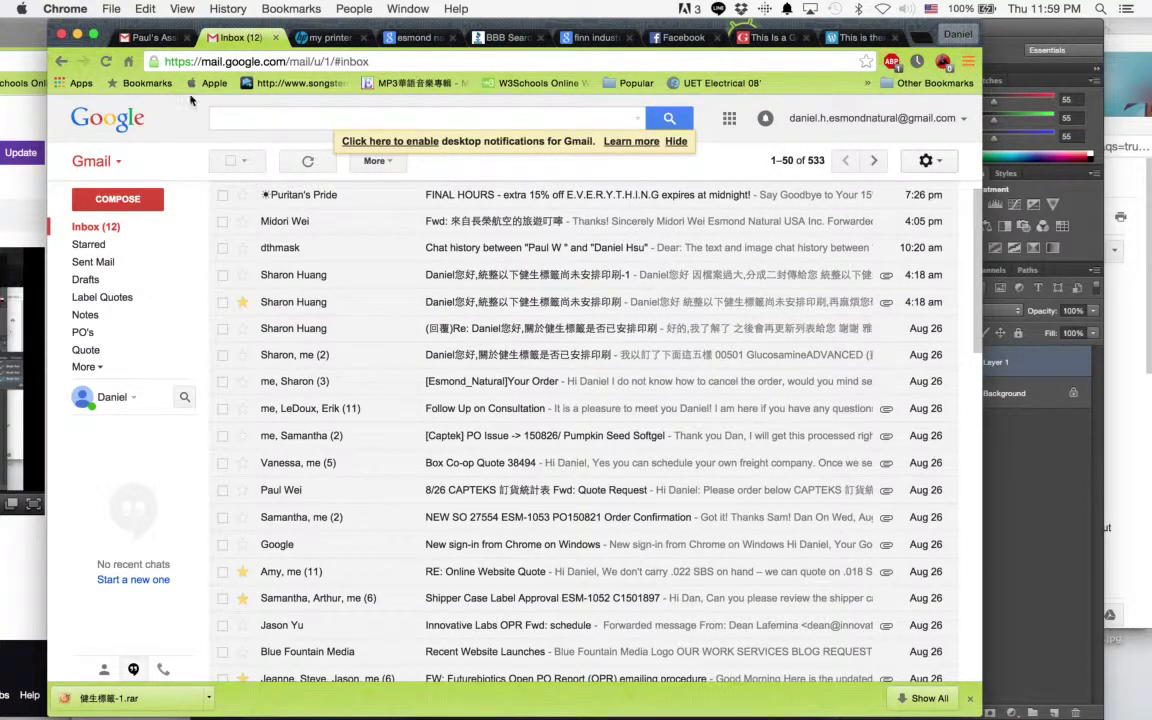
click(62, 35)
- Close the browser window with the AP Physics course description PDF and bring up the Chords Archives window
click(405, 9)
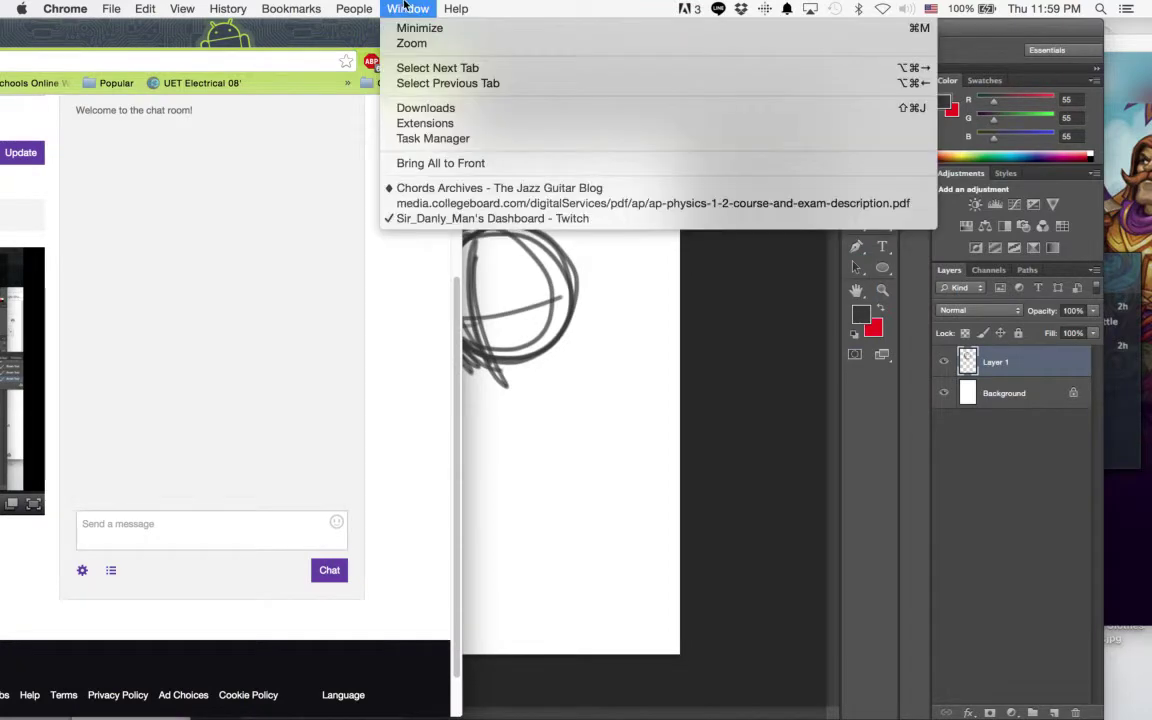
click(515, 205)
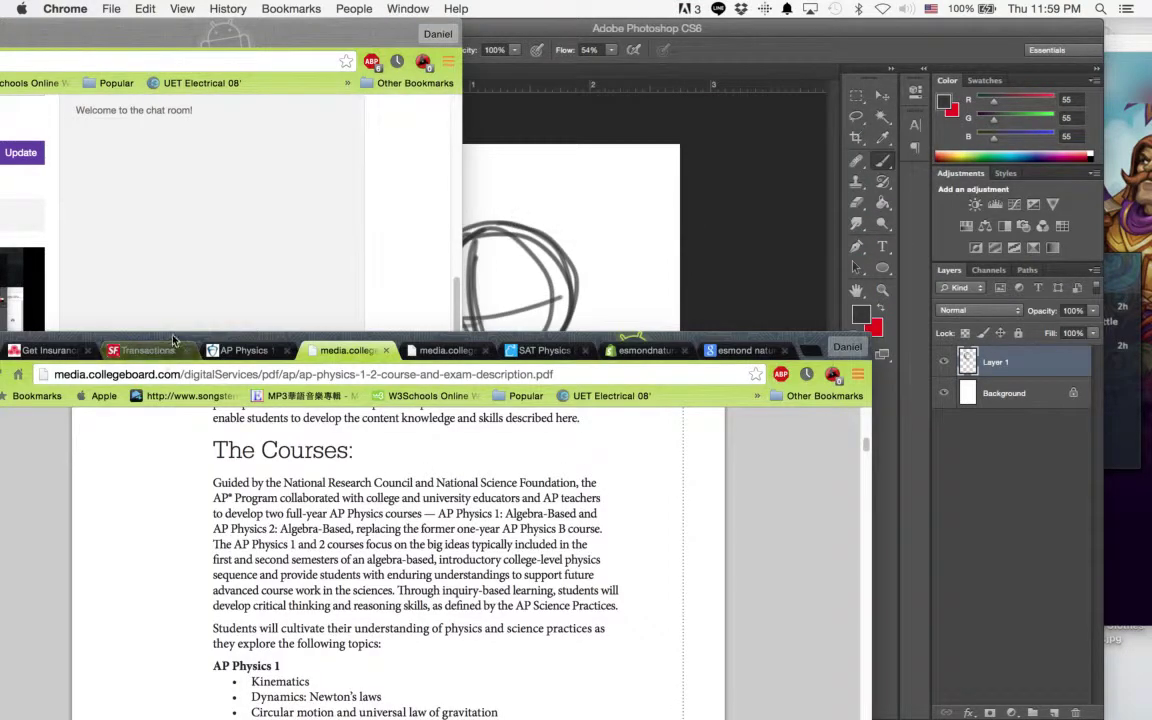
drag(166, 361, 490, 394)
click(276, 381)
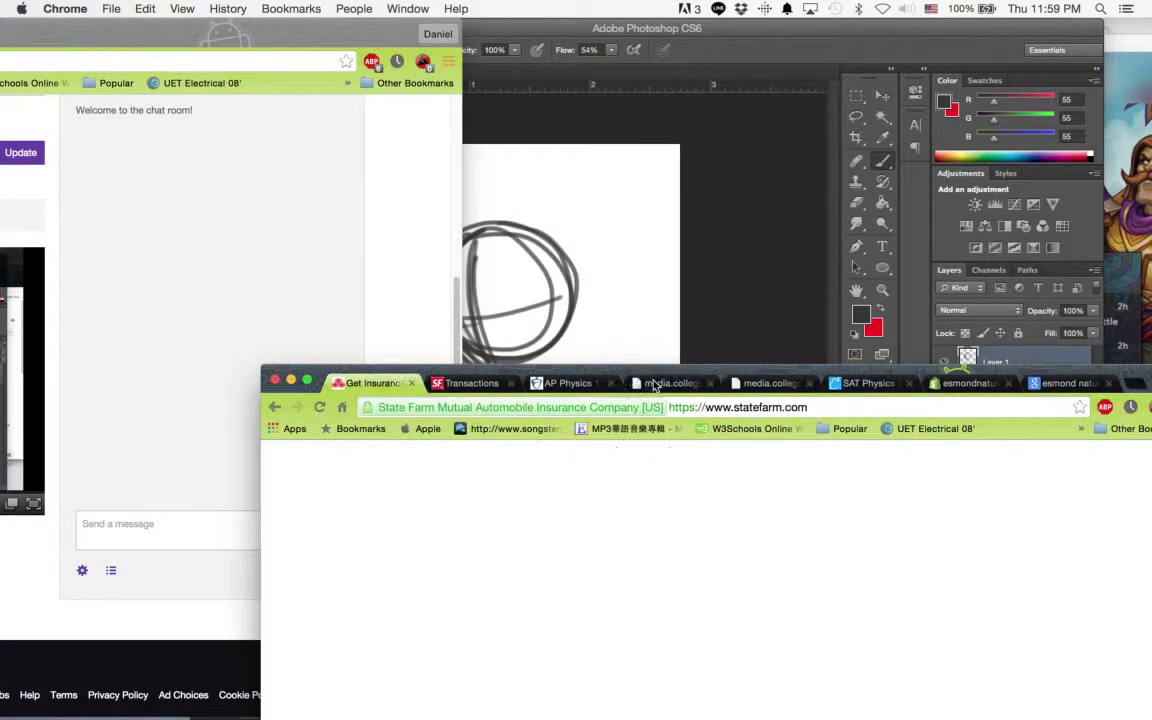
click(390, 7)
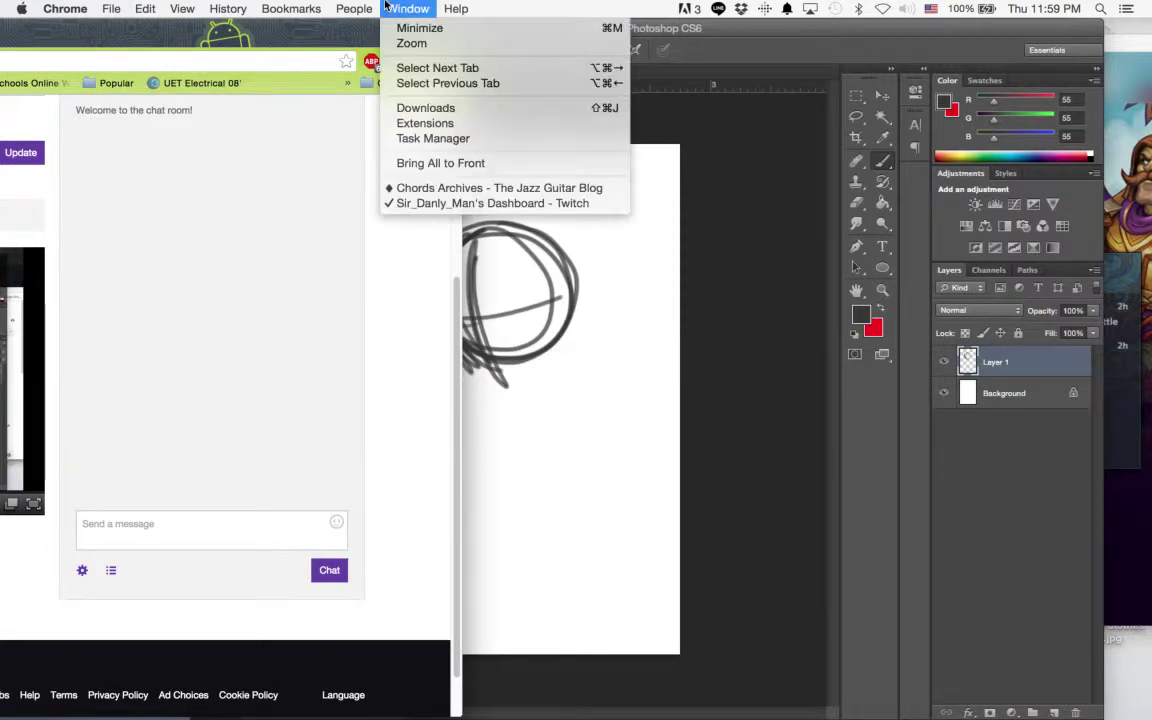
click(520, 188)
- Switch to Activity Monitor and examine the CPU usage of the Google Chrome Helper and OBS processes
mouse_move(617, 713)
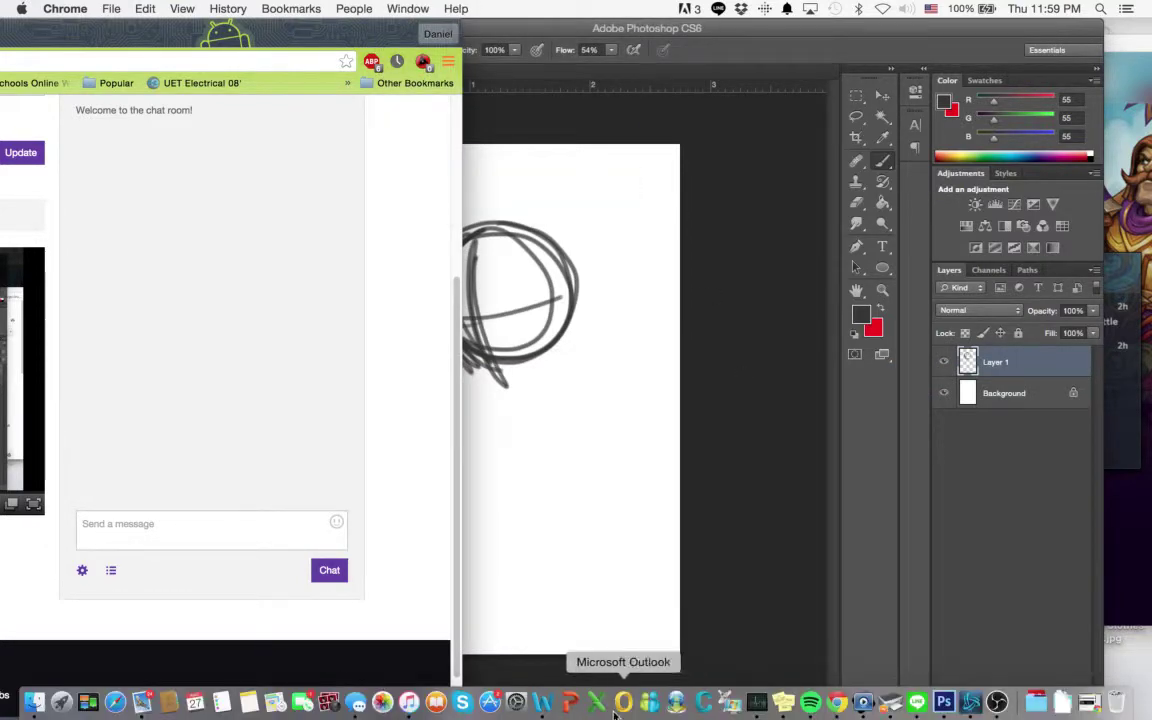
click(757, 703)
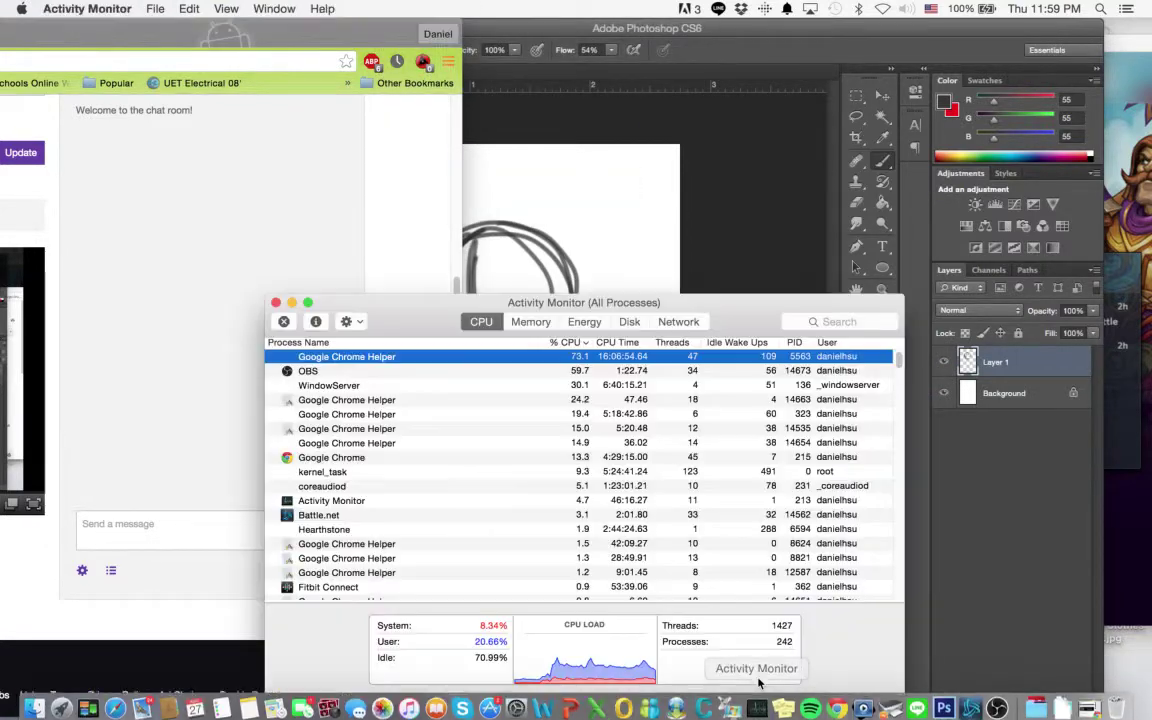
click(426, 385)
click(448, 360)
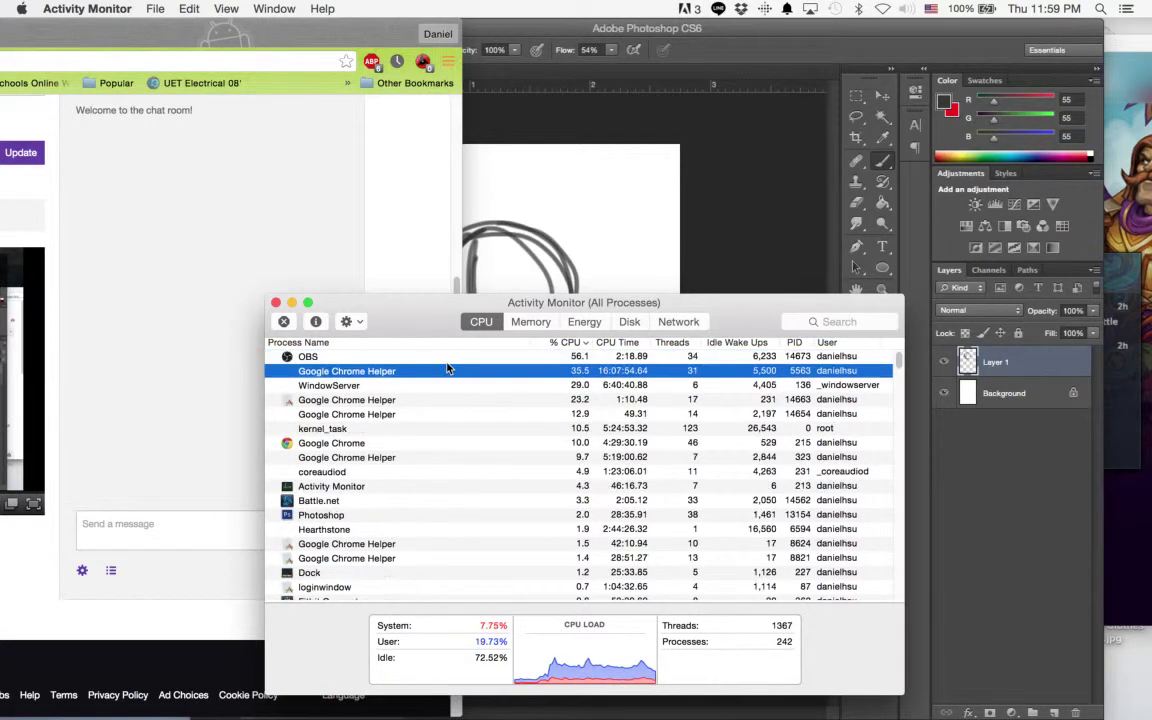
click(427, 357)
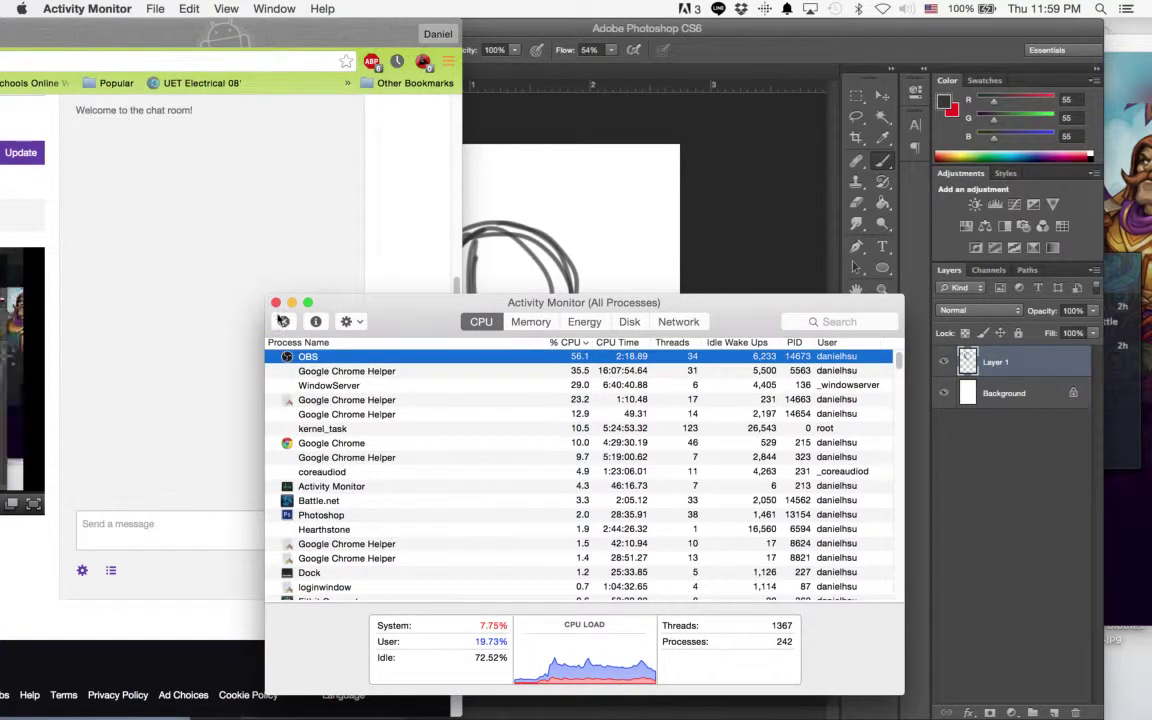
- Close Activity Monitor and brush another loose loop around the circle sketch in Photoshop
click(276, 303)
click(275, 170)
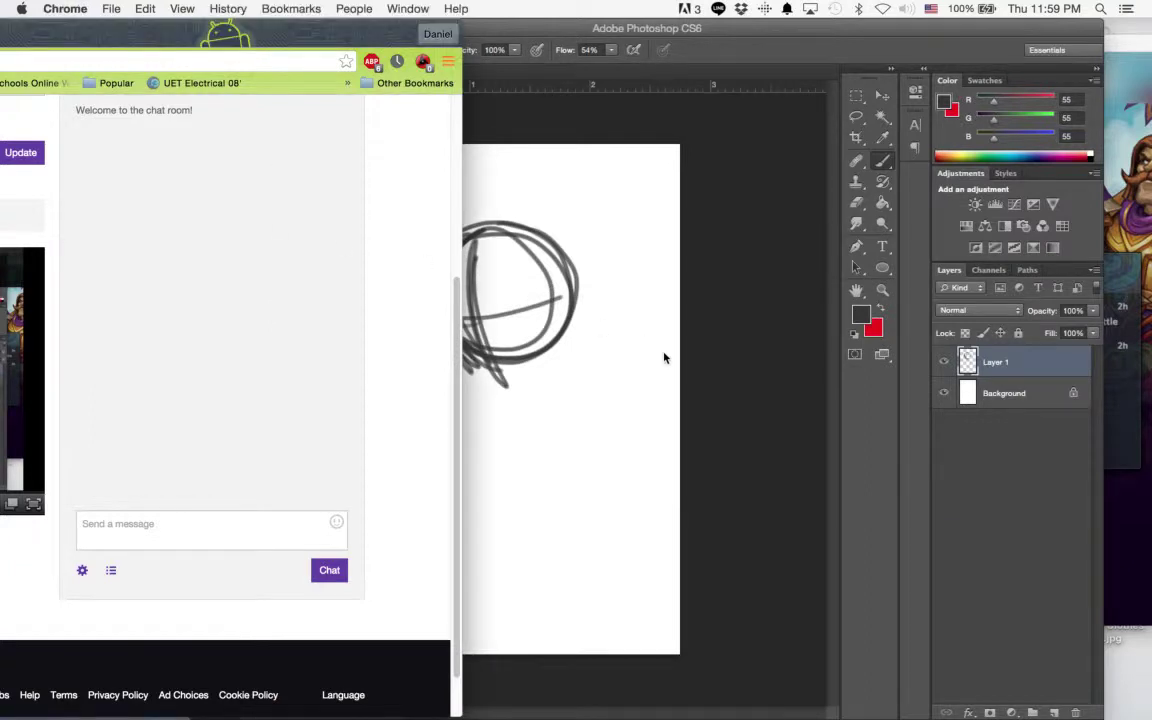
click(664, 357)
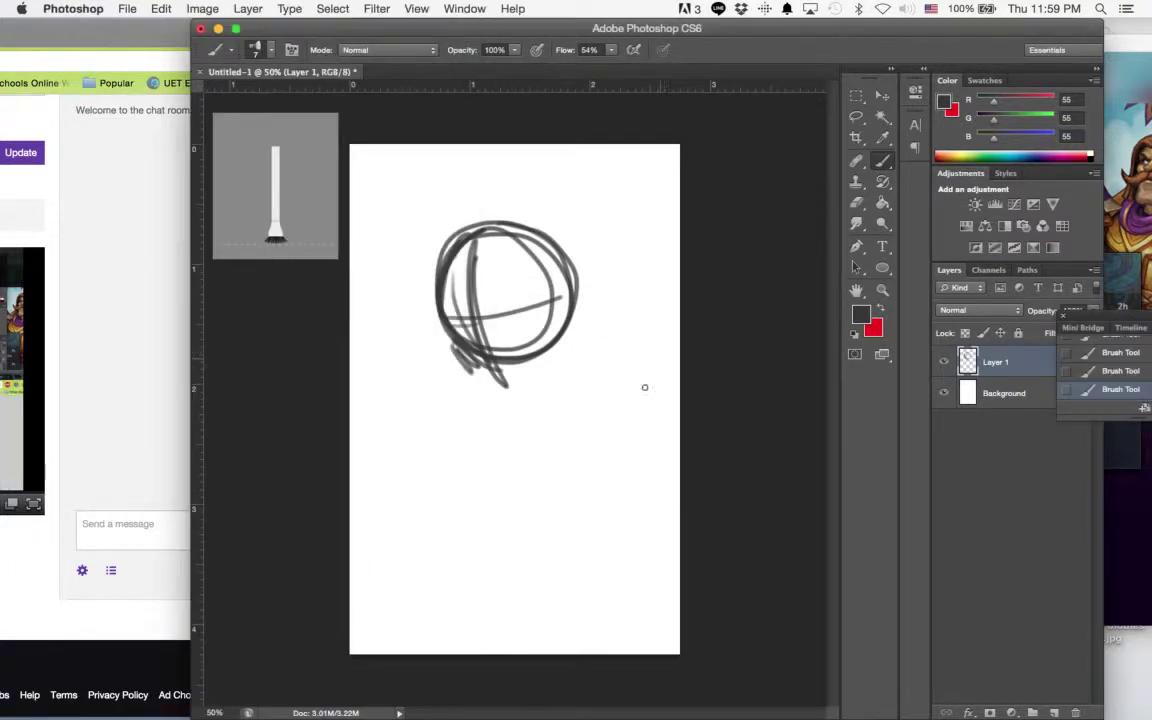
mouse_move(450, 253)
mouse_down()
mouse_move(475, 214)
mouse_move(570, 306)
mouse_move(533, 372)
mouse_up()
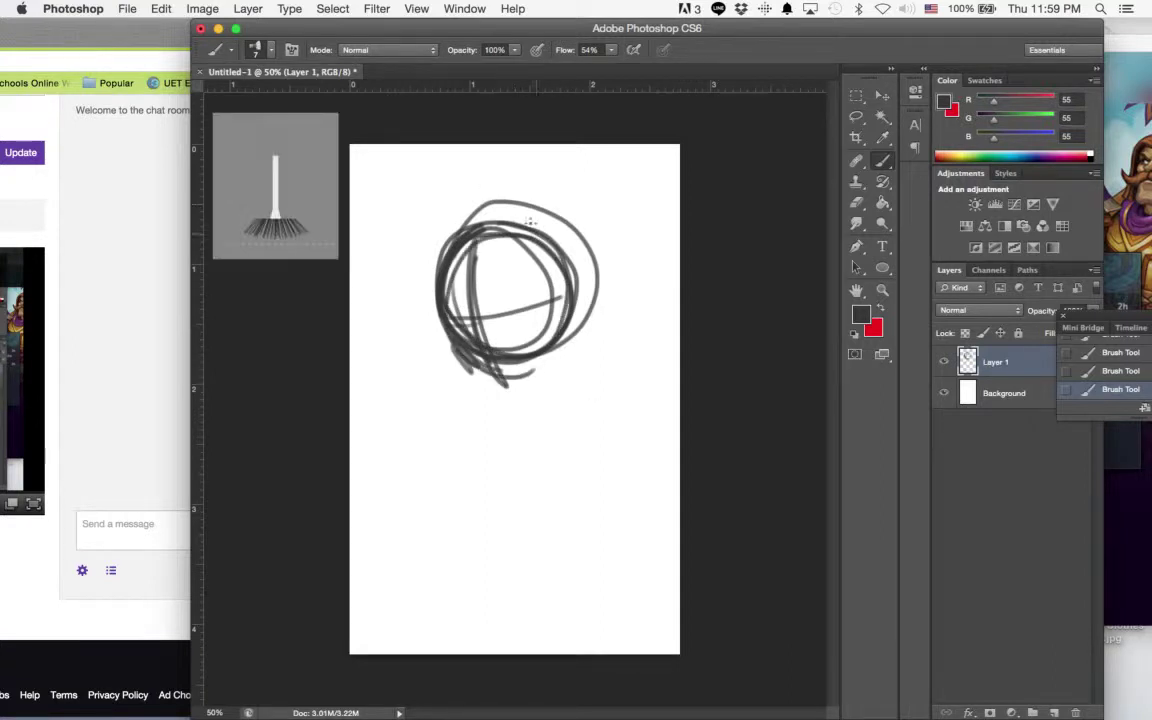
- Erase the whole circle sketch on Layer 1 with the Eraser at size 38
click(857, 203)
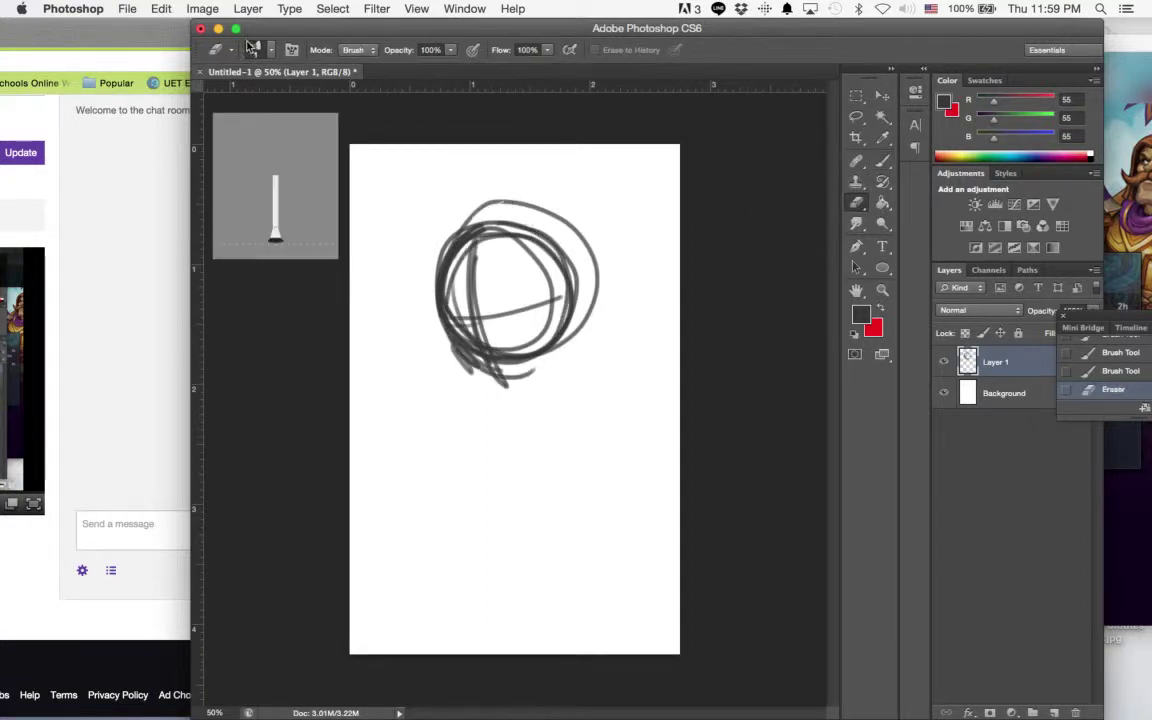
click(268, 51)
click(265, 97)
click(270, 50)
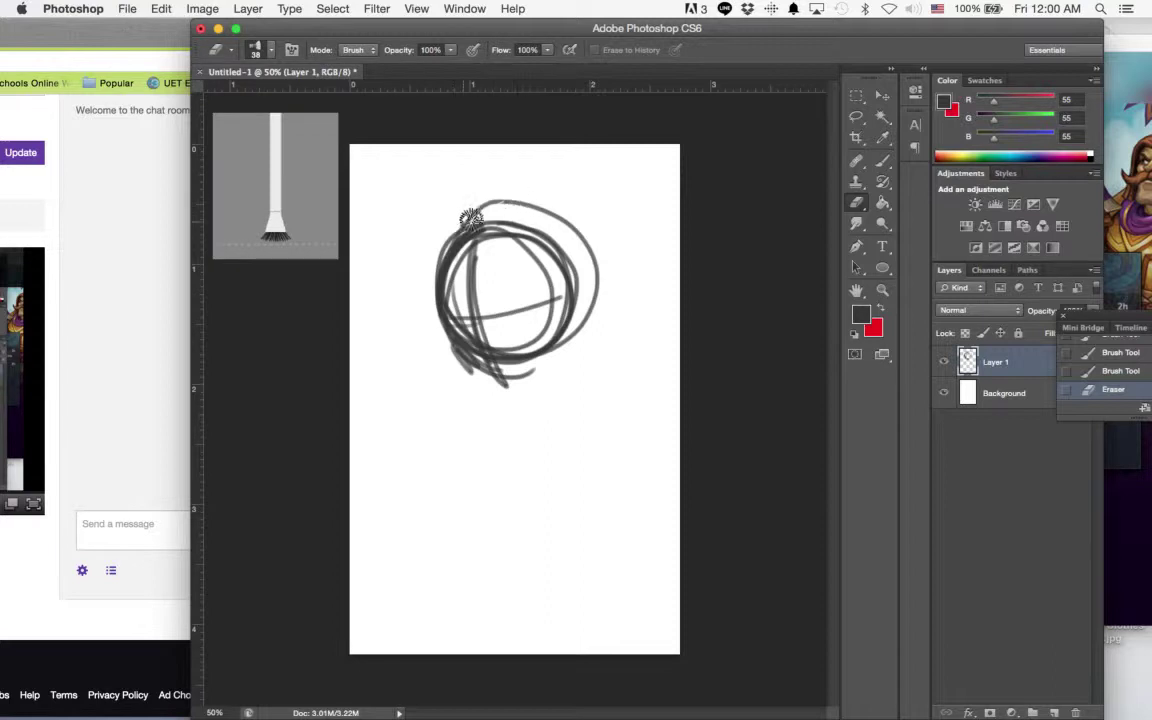
mouse_move(470, 217)
mouse_down()
mouse_move(589, 262)
mouse_move(504, 238)
mouse_move(432, 258)
mouse_move(504, 228)
mouse_move(528, 299)
mouse_move(490, 335)
mouse_move(464, 316)
mouse_move(485, 285)
mouse_move(575, 268)
mouse_move(595, 287)
mouse_move(541, 237)
mouse_up()
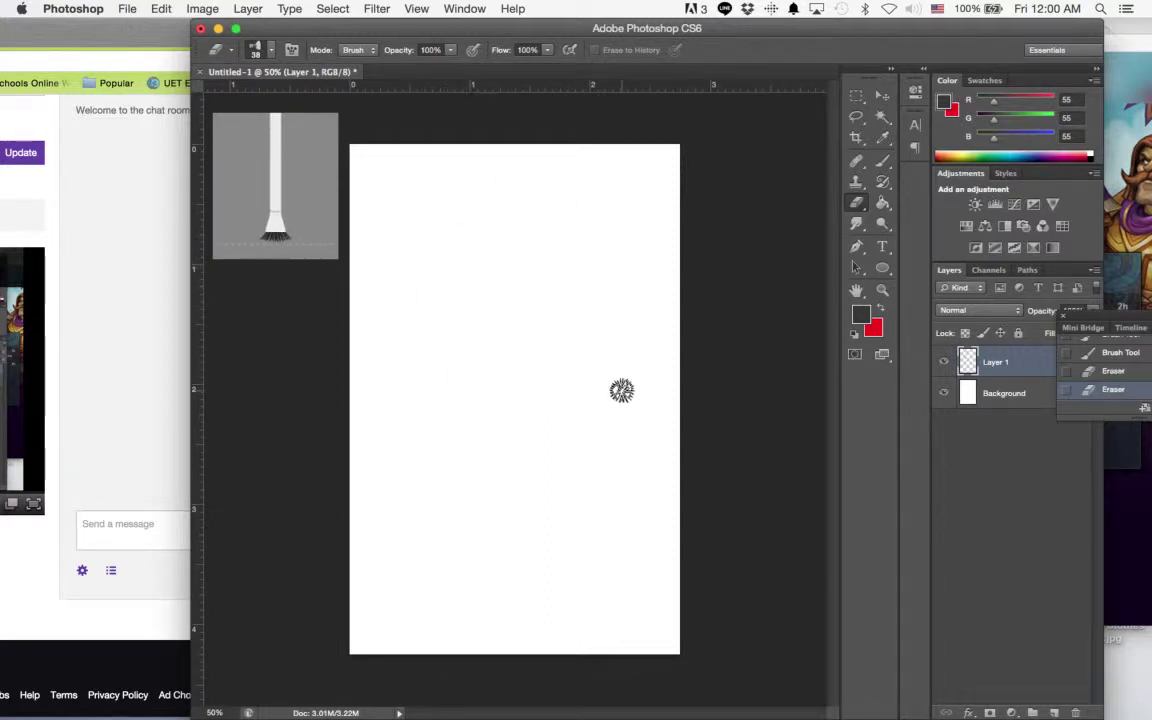
- Sketch an oval head outline in the upper part of the canvas with the Brush tool at size 7
key(b)
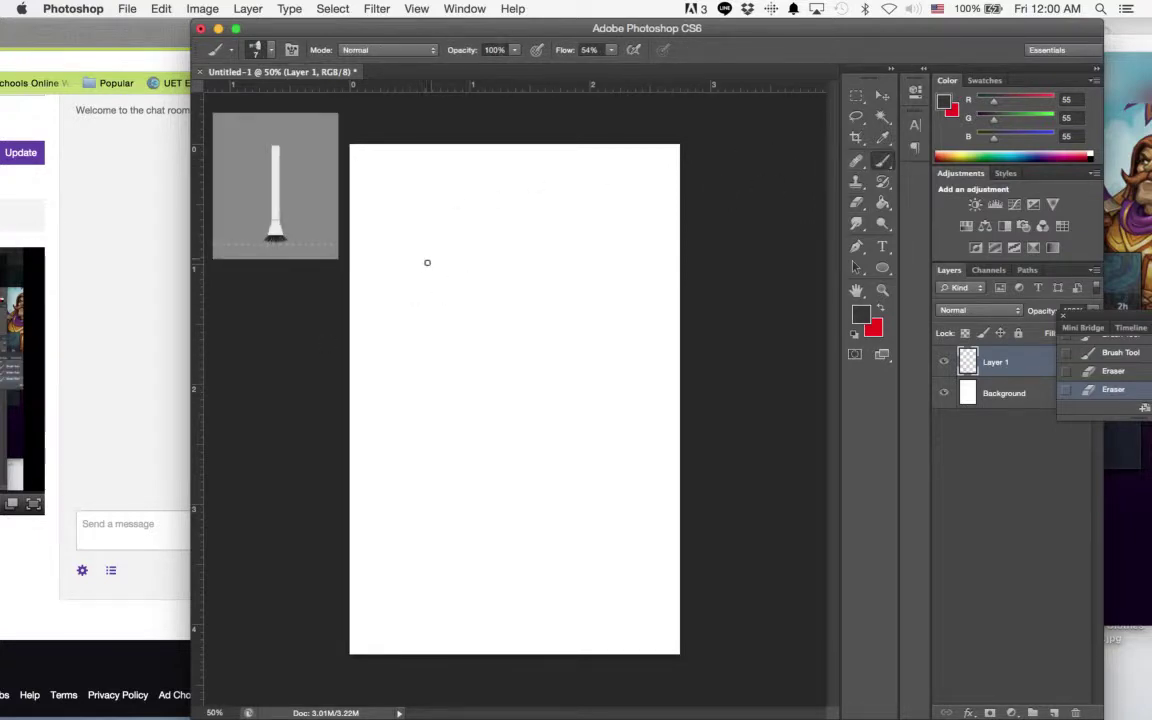
mouse_move(413, 290)
mouse_down()
mouse_move(437, 226)
mouse_move(497, 213)
mouse_move(447, 222)
mouse_move(511, 220)
mouse_move(545, 286)
mouse_up()
drag(505, 218, 552, 322)
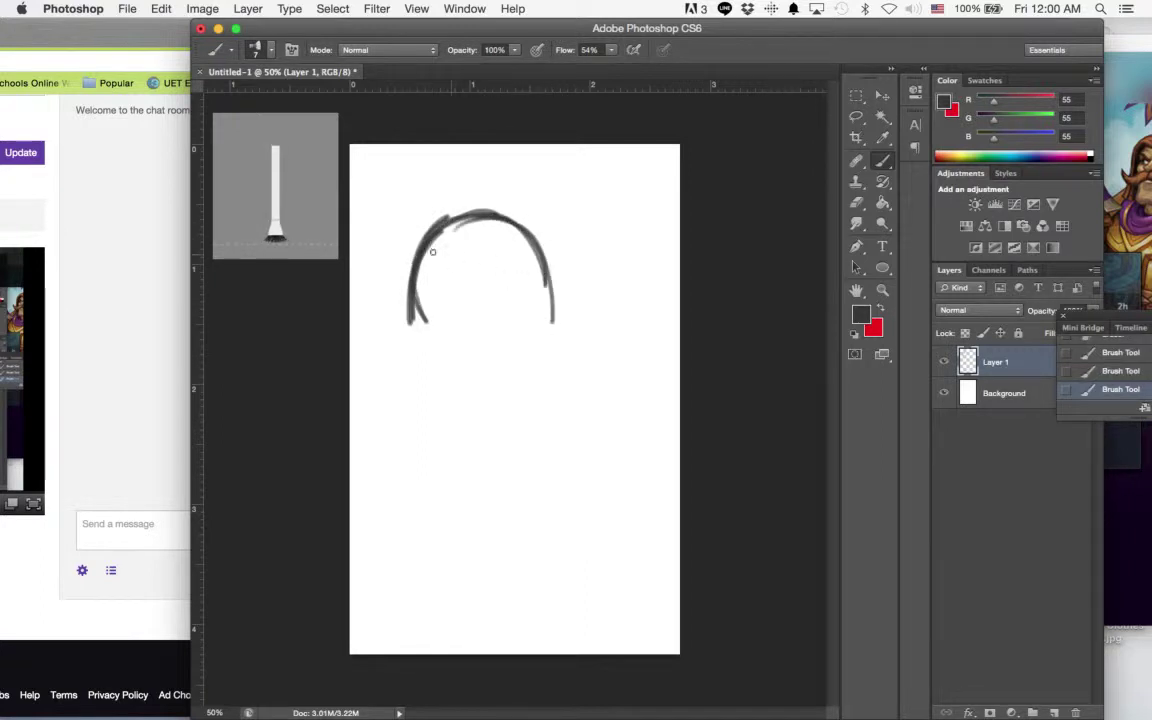
drag(416, 285, 448, 372)
mouse_move(424, 322)
mouse_down()
mouse_move(450, 373)
mouse_move(477, 390)
mouse_move(525, 389)
mouse_up()
drag(493, 398, 546, 364)
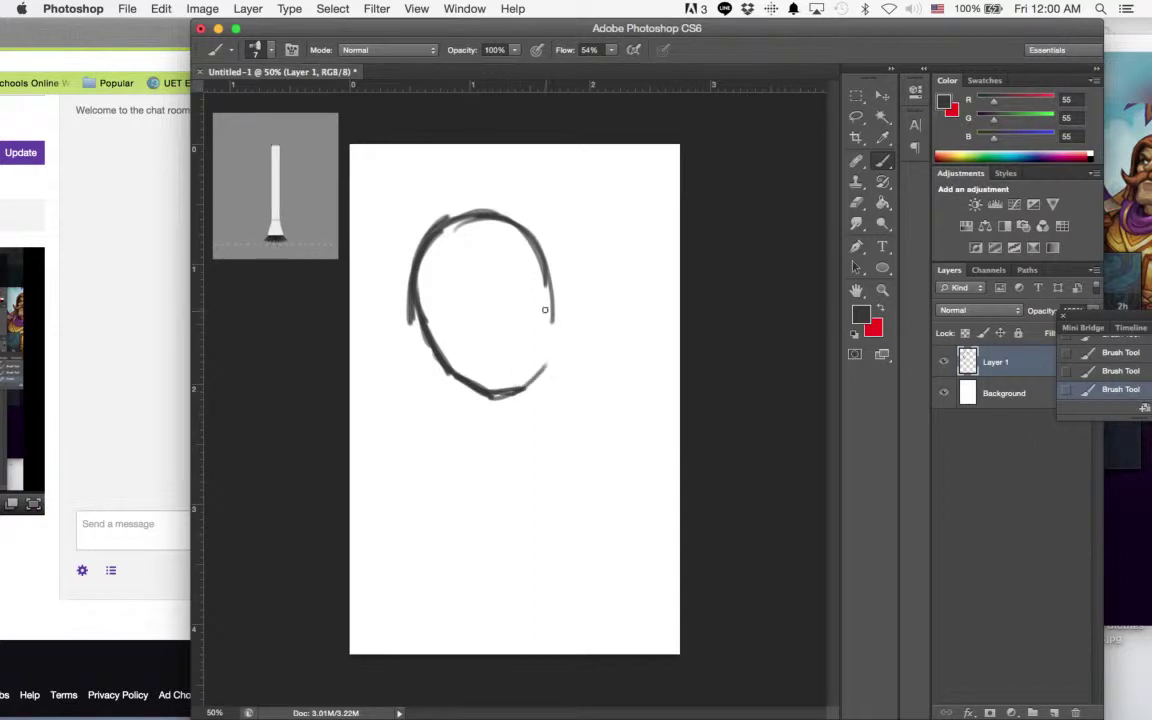
- Reinforce the head outline along the cheeks, jaw and chin with extra brush strokes
drag(545, 308, 538, 385)
mouse_move(466, 387)
mouse_down()
mouse_move(536, 391)
mouse_move(550, 342)
mouse_move(526, 399)
mouse_up()
drag(423, 356, 448, 376)
mouse_move(409, 328)
mouse_down()
mouse_move(397, 296)
mouse_move(399, 261)
mouse_move(411, 308)
mouse_up()
mouse_move(411, 324)
mouse_down()
mouse_move(424, 226)
mouse_move(530, 232)
mouse_move(558, 343)
mouse_move(513, 403)
mouse_move(478, 418)
mouse_up()
- Sketch both sides of the neck below the jaw and start the slopes into the shoulders
drag(550, 368, 545, 440)
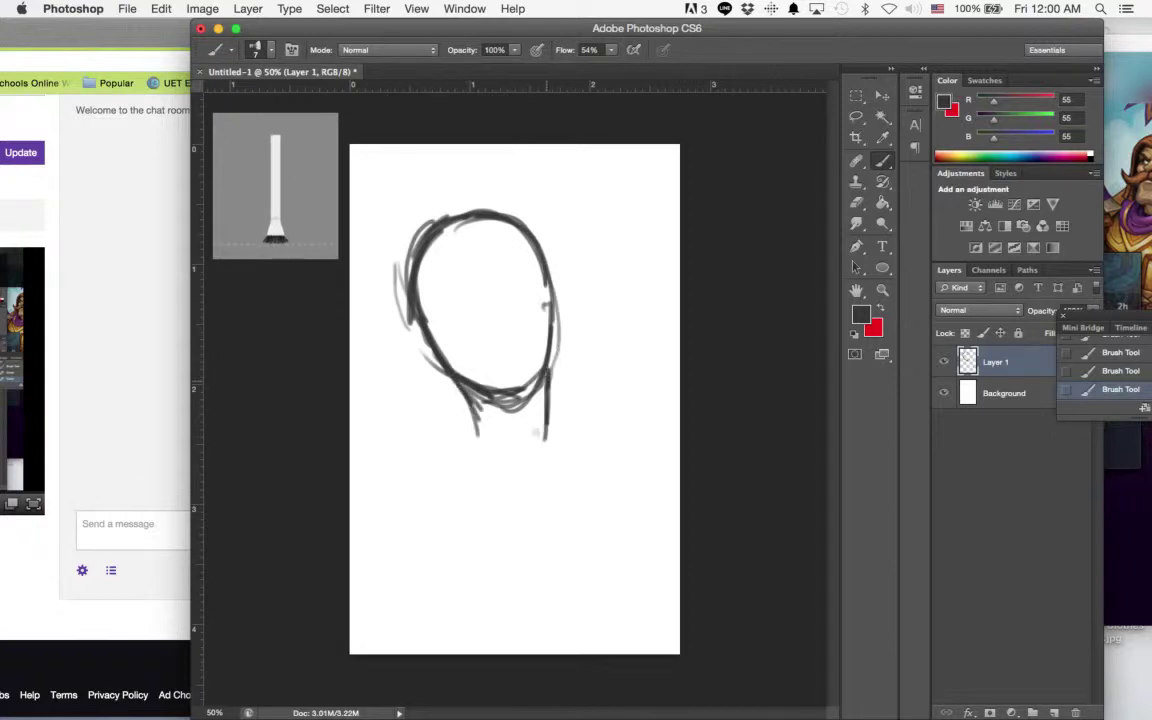
mouse_move(469, 411)
mouse_down()
mouse_move(486, 458)
mouse_move(514, 481)
mouse_up()
drag(542, 438, 537, 472)
mouse_move(552, 360)
mouse_down()
mouse_move(537, 472)
mouse_move(556, 437)
mouse_up()
drag(559, 382, 565, 440)
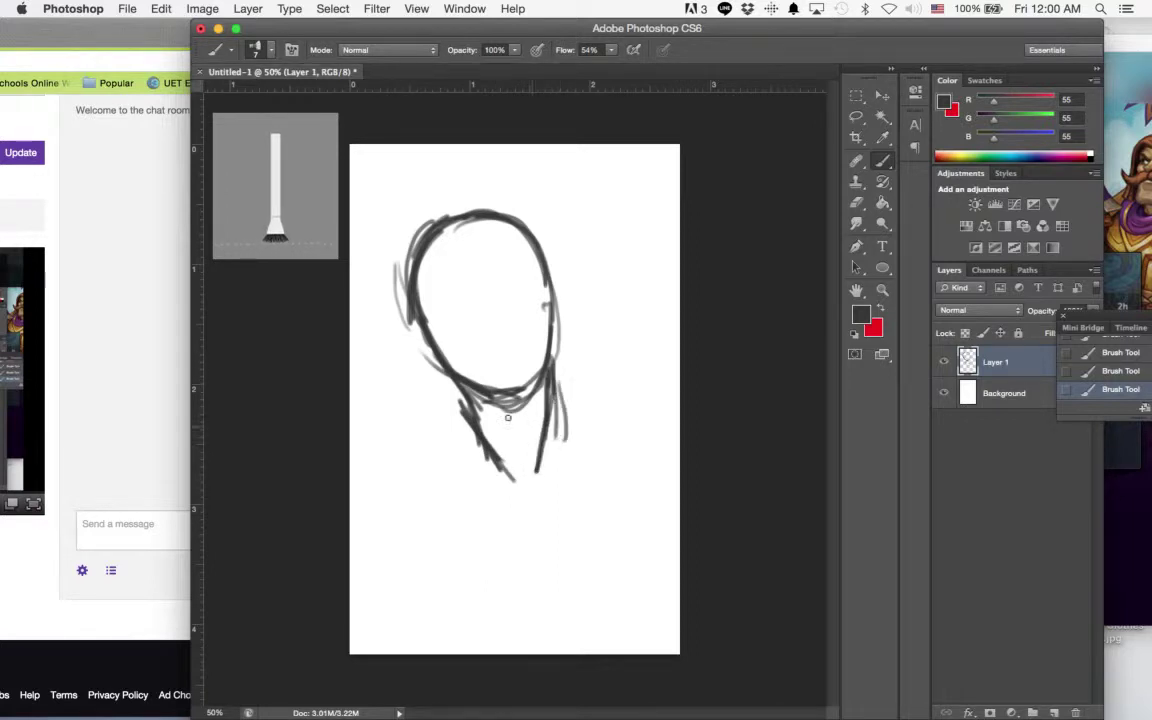
drag(470, 413, 468, 456)
drag(558, 402, 573, 422)
drag(556, 387, 572, 419)
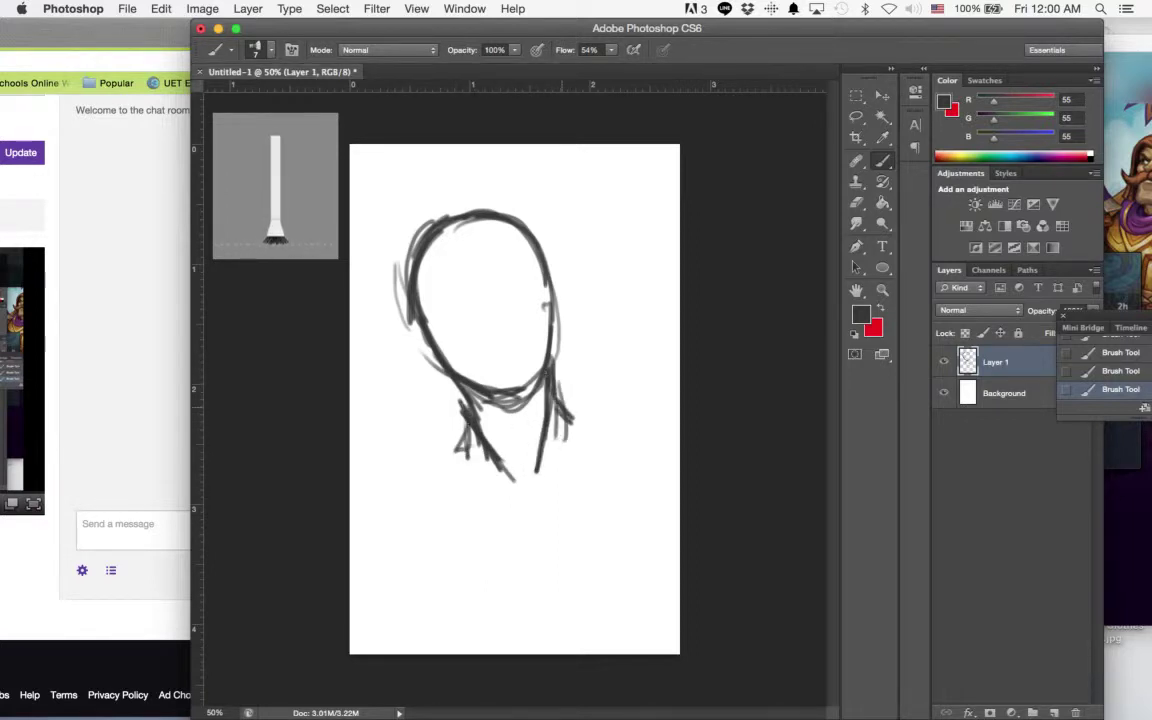
- Draw the two shoulder lines sloping outward from the base of the neck
drag(476, 432, 447, 467)
drag(467, 440, 416, 488)
mouse_move(563, 408)
mouse_down()
mouse_move(590, 430)
mouse_move(638, 441)
mouse_up()
drag(453, 460, 416, 500)
drag(442, 465, 412, 502)
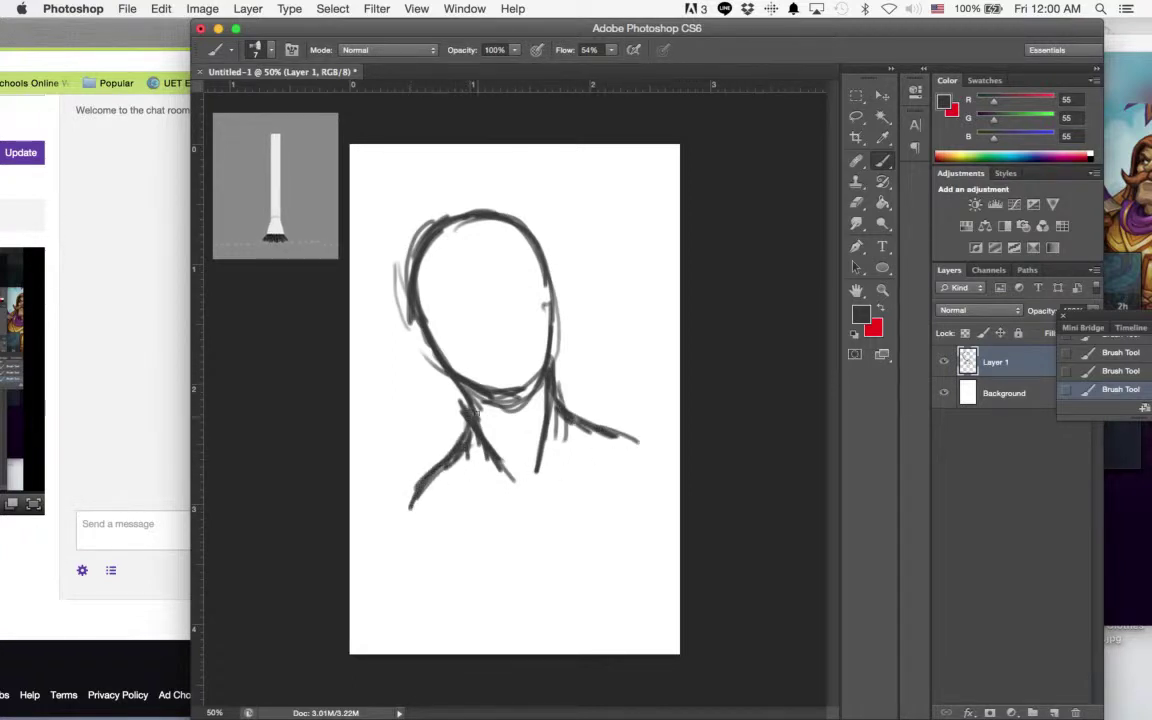
drag(573, 415, 650, 455)
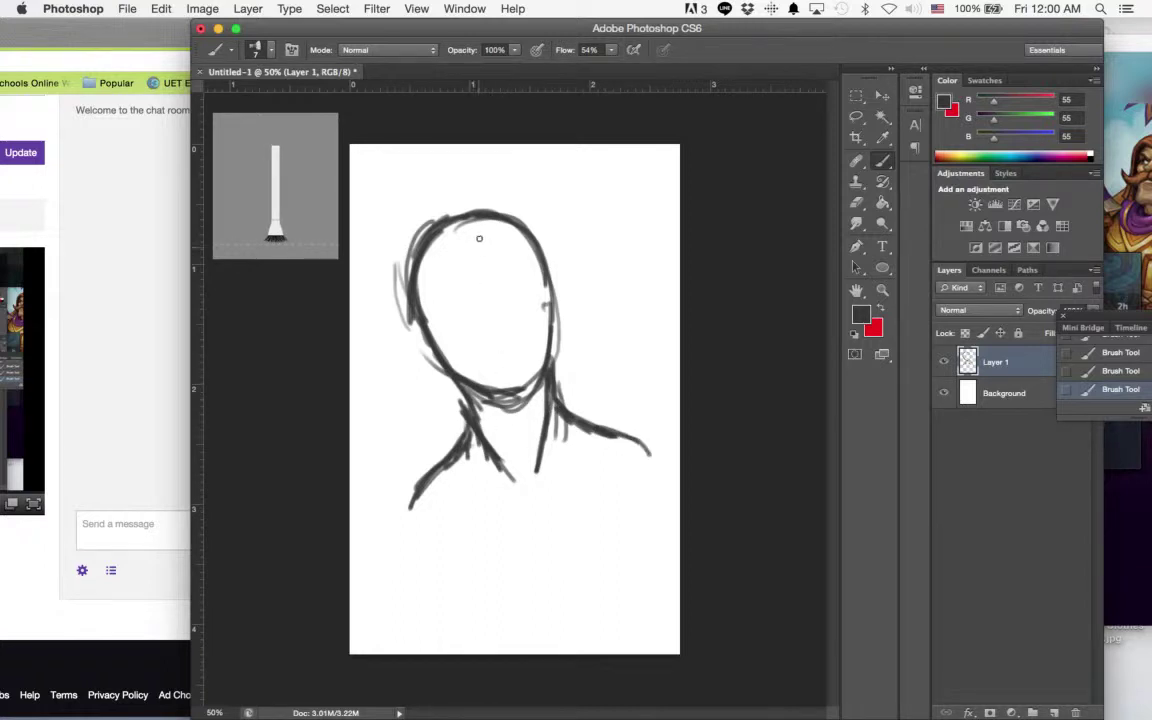
- Sketch curved guide lines and a centre line on the face, and start the upper arm below the left shoulder
drag(473, 242, 535, 249)
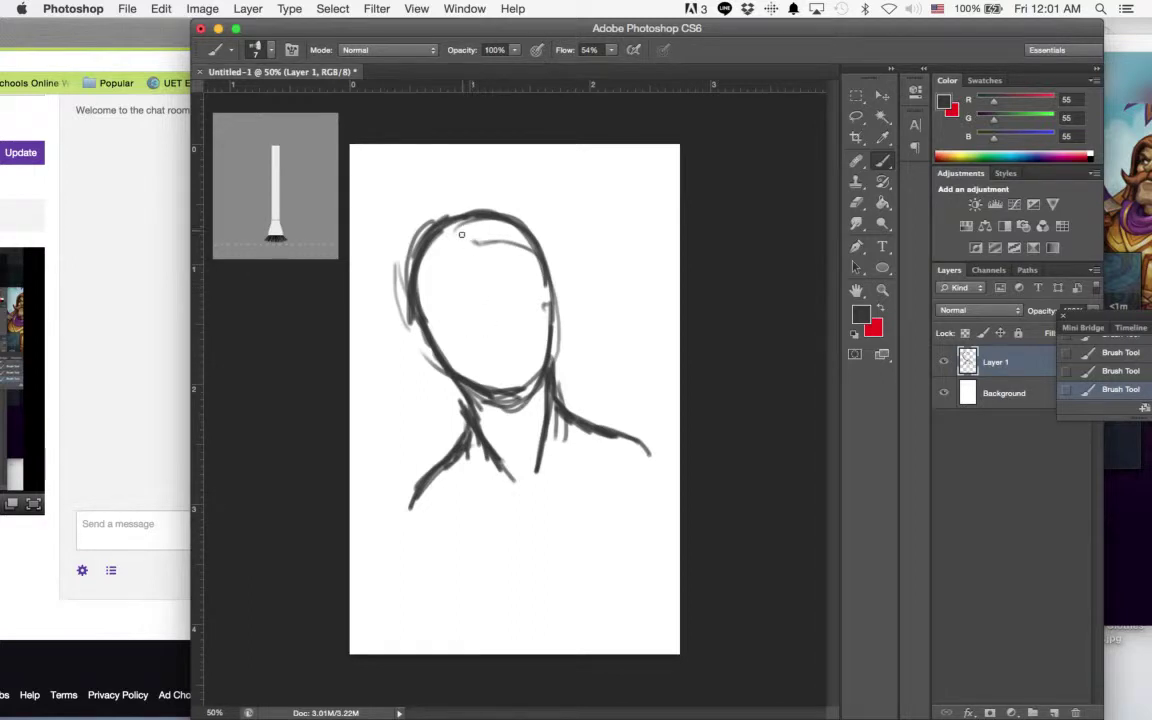
drag(461, 228, 502, 341)
mouse_move(430, 328)
mouse_down()
mouse_move(470, 287)
mouse_move(512, 271)
mouse_move(471, 290)
mouse_move(435, 330)
mouse_move(532, 279)
mouse_up()
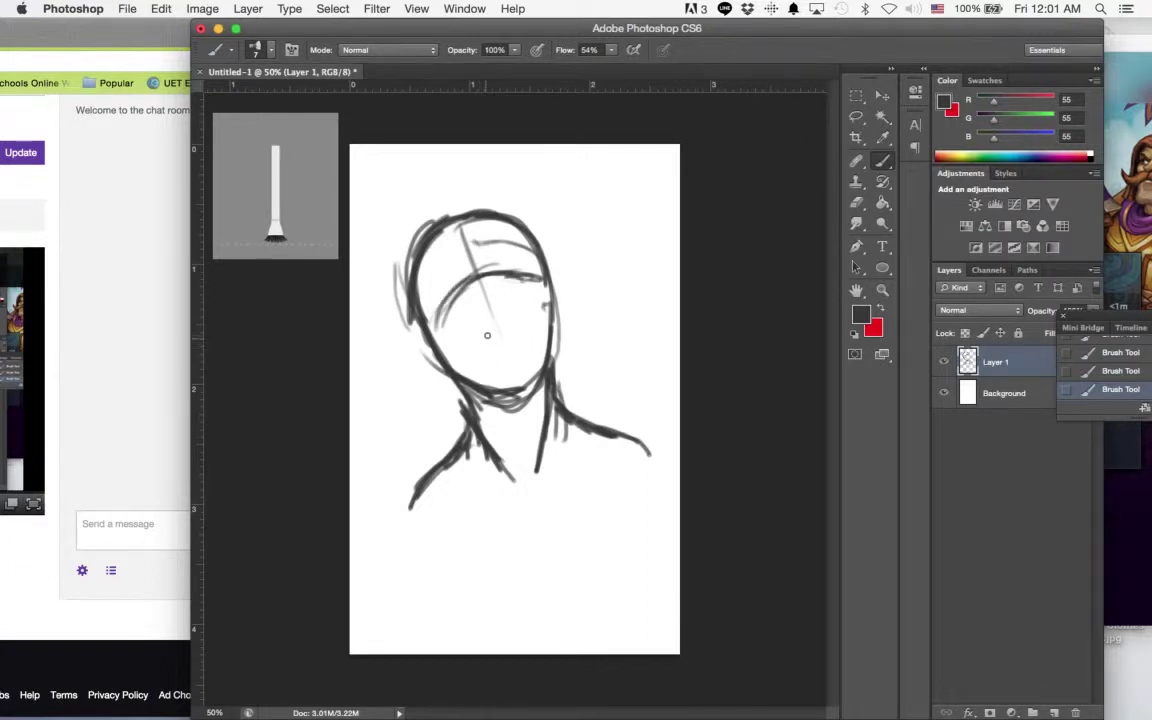
drag(492, 324, 487, 331)
mouse_move(484, 338)
mouse_down()
mouse_move(520, 326)
mouse_move(501, 350)
mouse_move(512, 338)
mouse_move(486, 342)
mouse_move(520, 326)
mouse_up()
mouse_move(420, 487)
mouse_down()
mouse_move(425, 538)
mouse_move(416, 523)
mouse_up()
drag(416, 411, 420, 462)
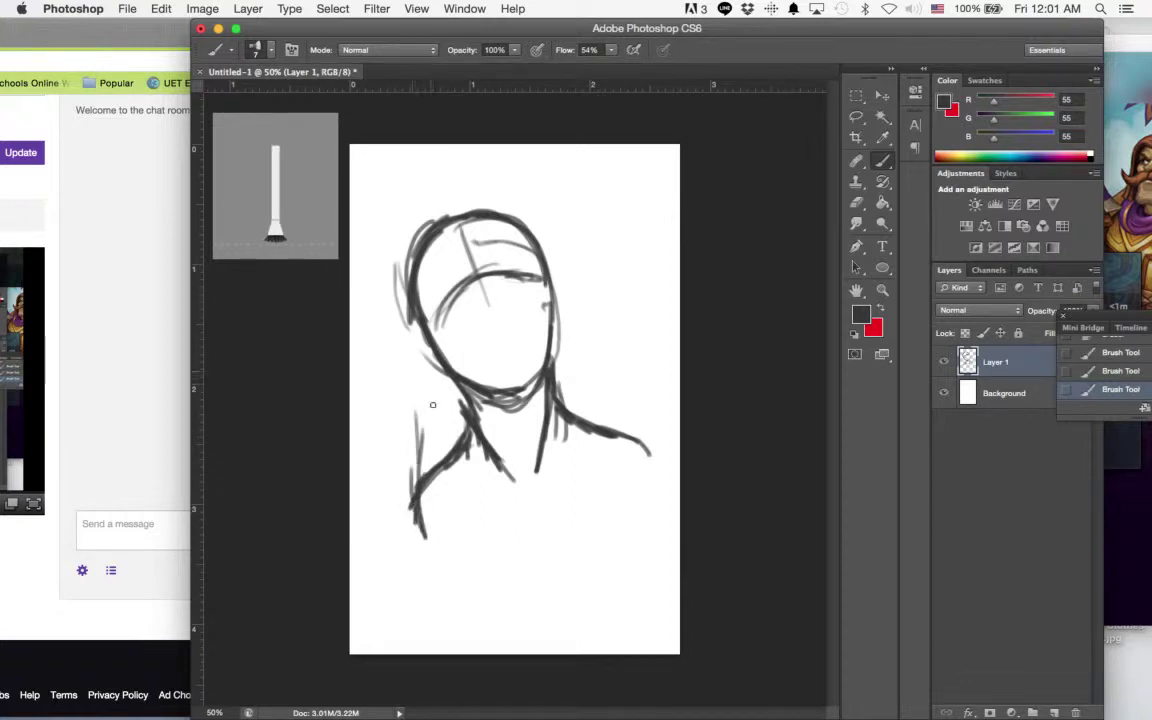
- Sketch long hair strands beside the face and down over the neck and chest
drag(431, 362, 444, 426)
drag(430, 362, 458, 422)
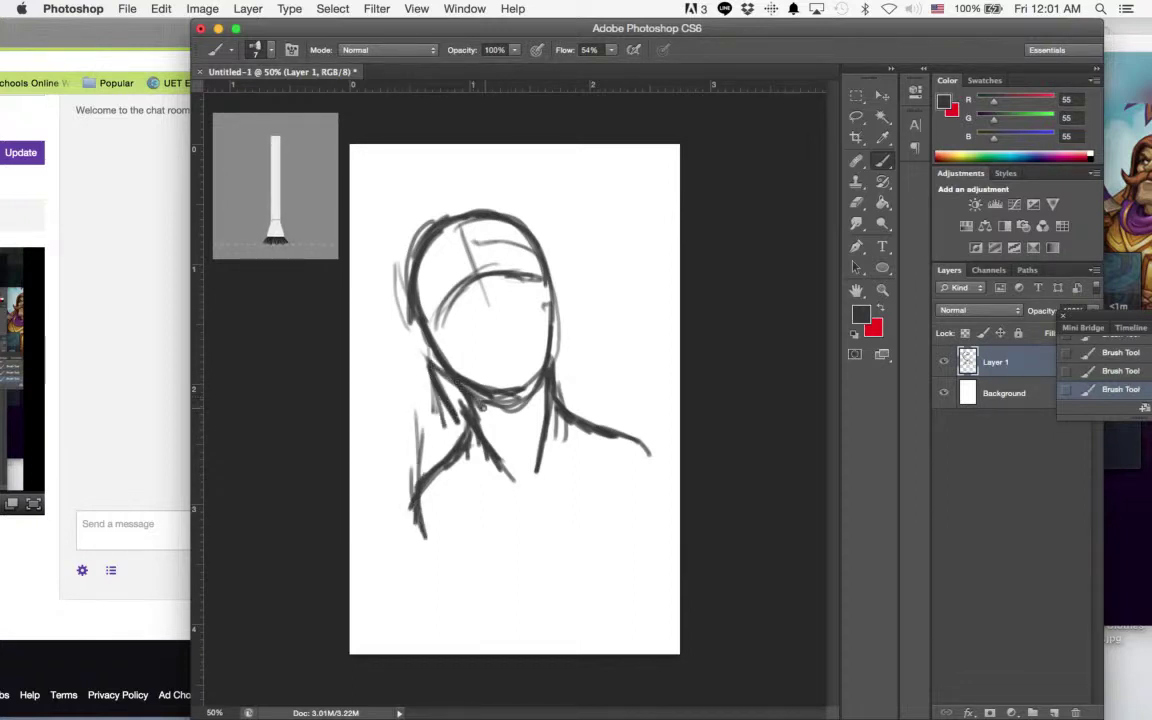
mouse_move(537, 322)
mouse_down()
mouse_move(542, 349)
mouse_move(542, 287)
mouse_move(572, 352)
mouse_up()
drag(554, 269, 565, 378)
drag(561, 350, 563, 377)
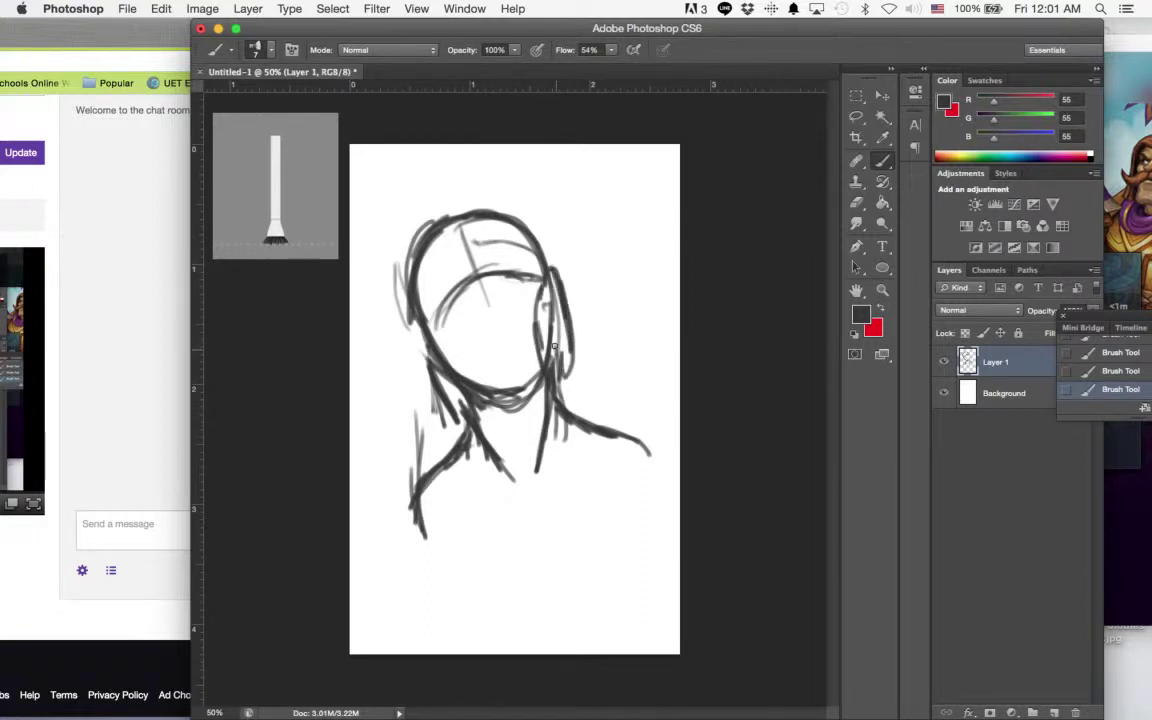
mouse_move(427, 362)
mouse_down()
mouse_move(474, 436)
mouse_move(493, 428)
mouse_move(469, 459)
mouse_move(472, 525)
mouse_up()
drag(491, 420, 514, 586)
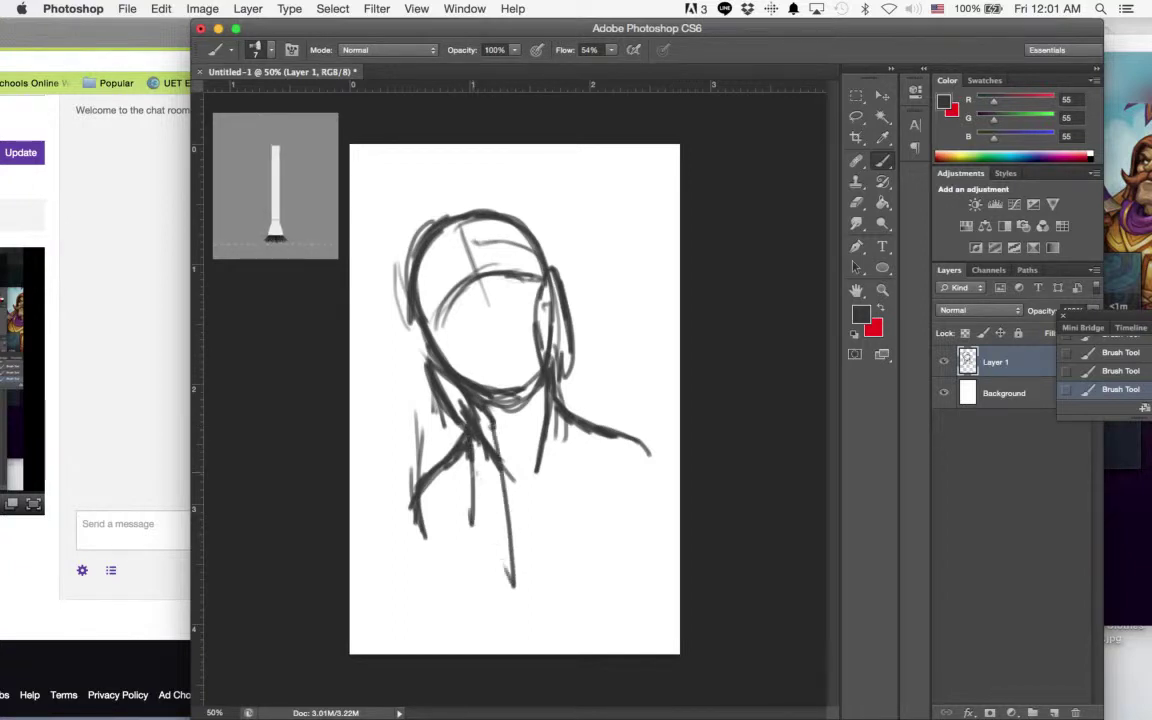
mouse_move(472, 472)
mouse_down()
mouse_move(465, 580)
mouse_move(484, 604)
mouse_up()
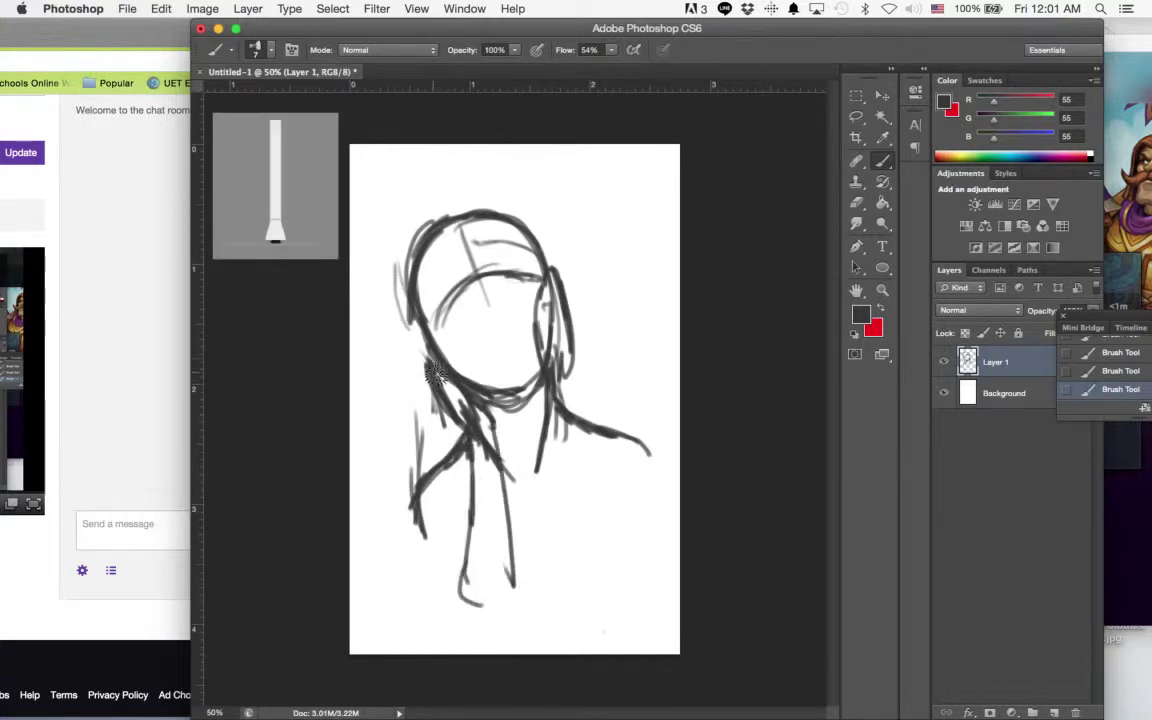
- Erase the hair strands with the lines they overlap, and redraw the left neck line into the shoulder
mouse_move(433, 382)
mouse_down()
mouse_move(489, 460)
mouse_move(494, 450)
mouse_move(481, 462)
mouse_move(489, 485)
mouse_move(472, 535)
mouse_move(490, 529)
mouse_move(492, 564)
mouse_up()
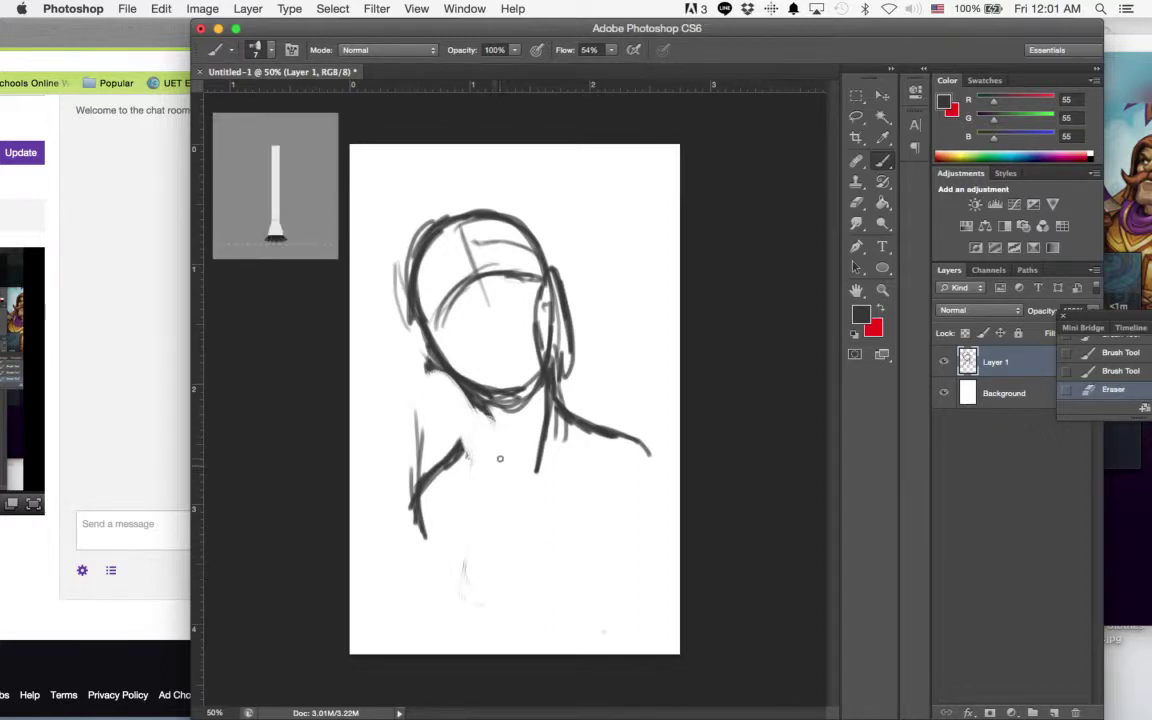
mouse_move(480, 411)
mouse_down()
mouse_move(455, 472)
mouse_move(456, 462)
mouse_up()
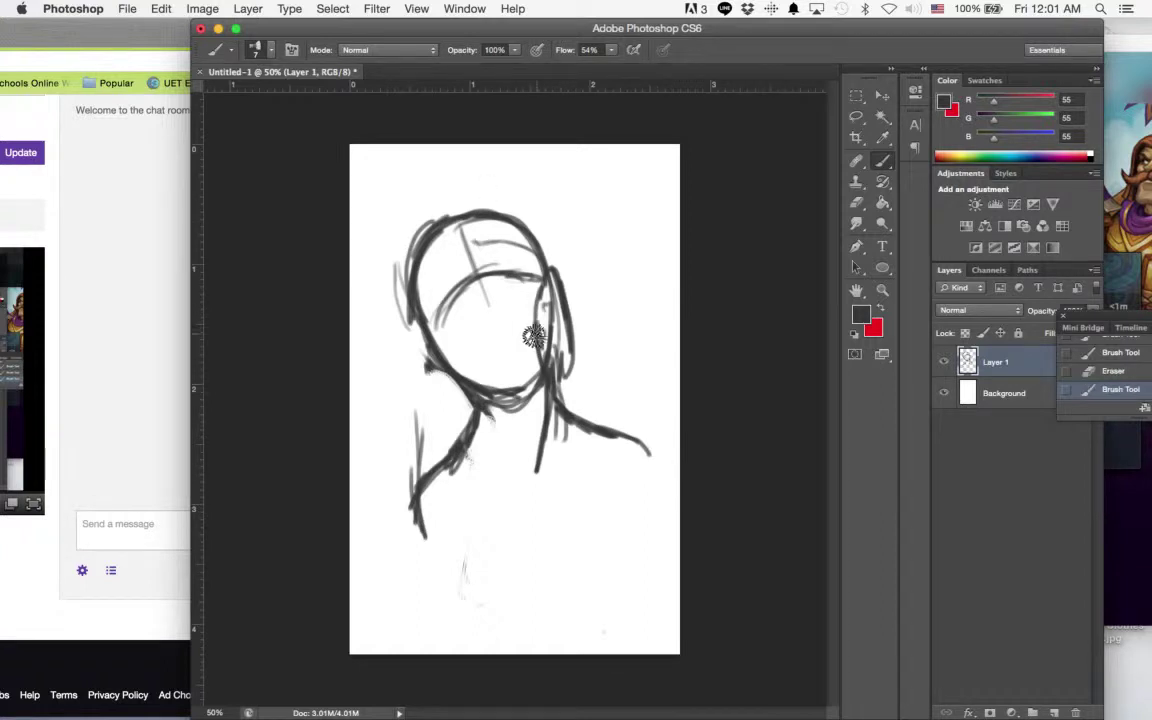
mouse_move(535, 334)
mouse_down()
mouse_move(561, 350)
mouse_move(549, 418)
mouse_up()
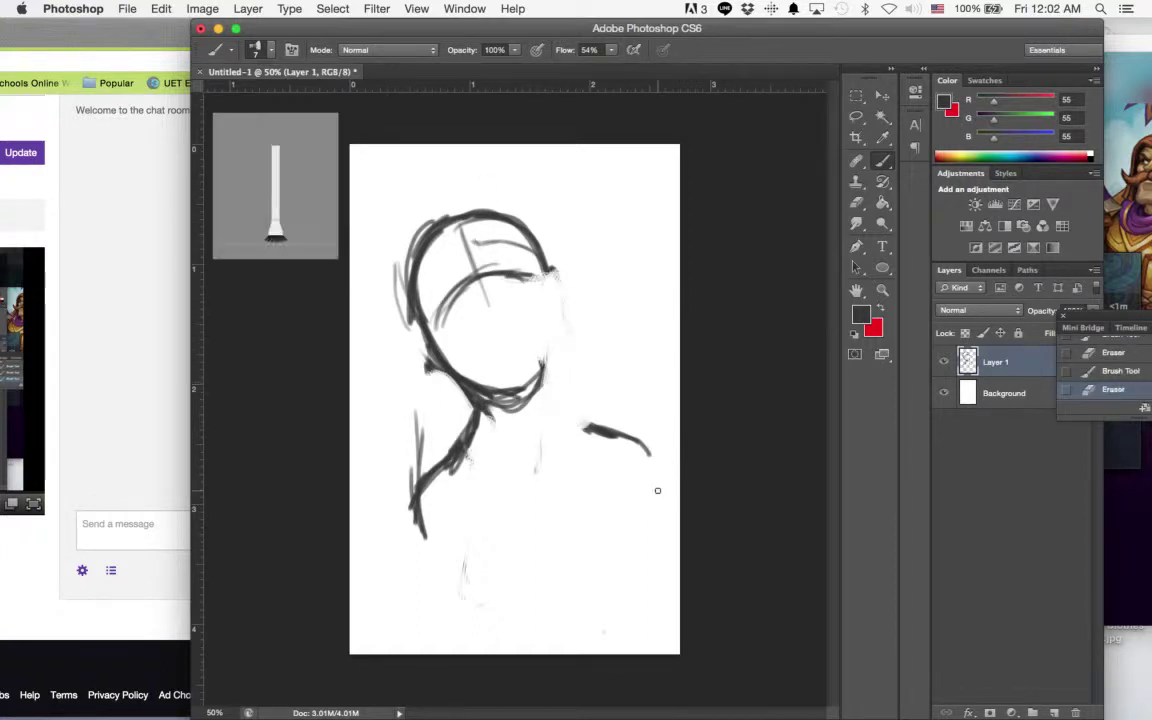
- Redraw the right edge of the face and the neck line running into the right shoulder
drag(544, 271, 547, 394)
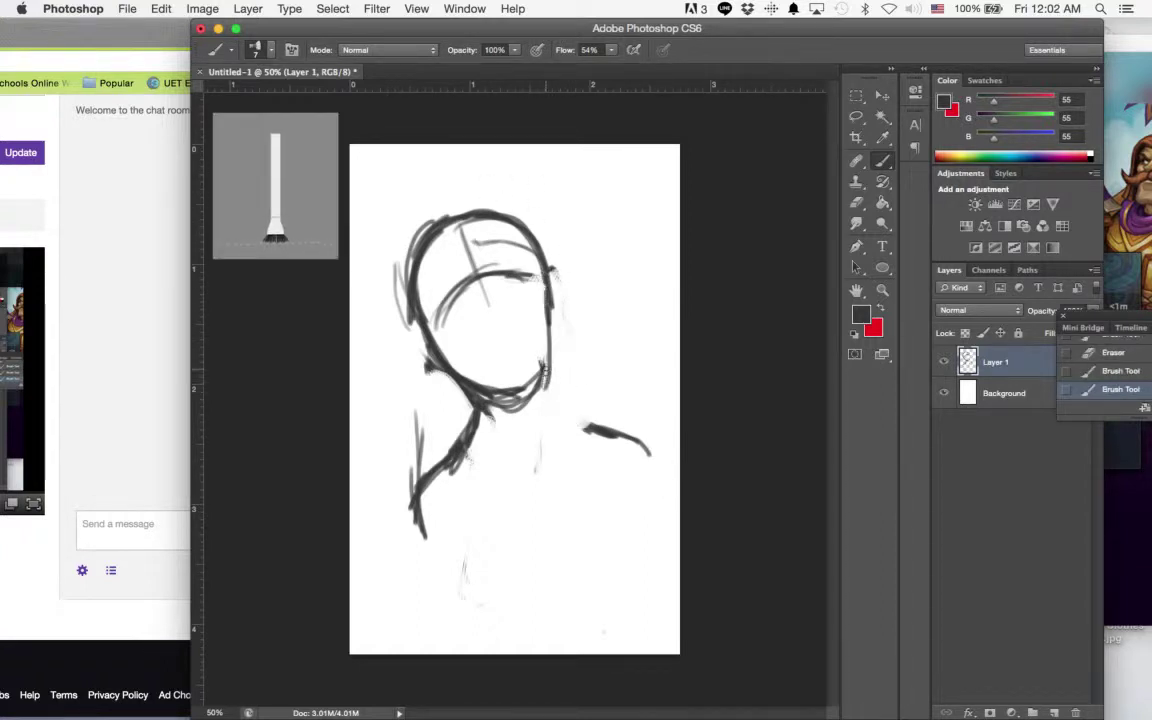
drag(554, 321, 531, 411)
mouse_move(553, 352)
mouse_down()
mouse_move(570, 404)
mouse_move(601, 428)
mouse_up()
mouse_move(560, 375)
mouse_down()
mouse_move(613, 432)
mouse_move(627, 470)
mouse_up()
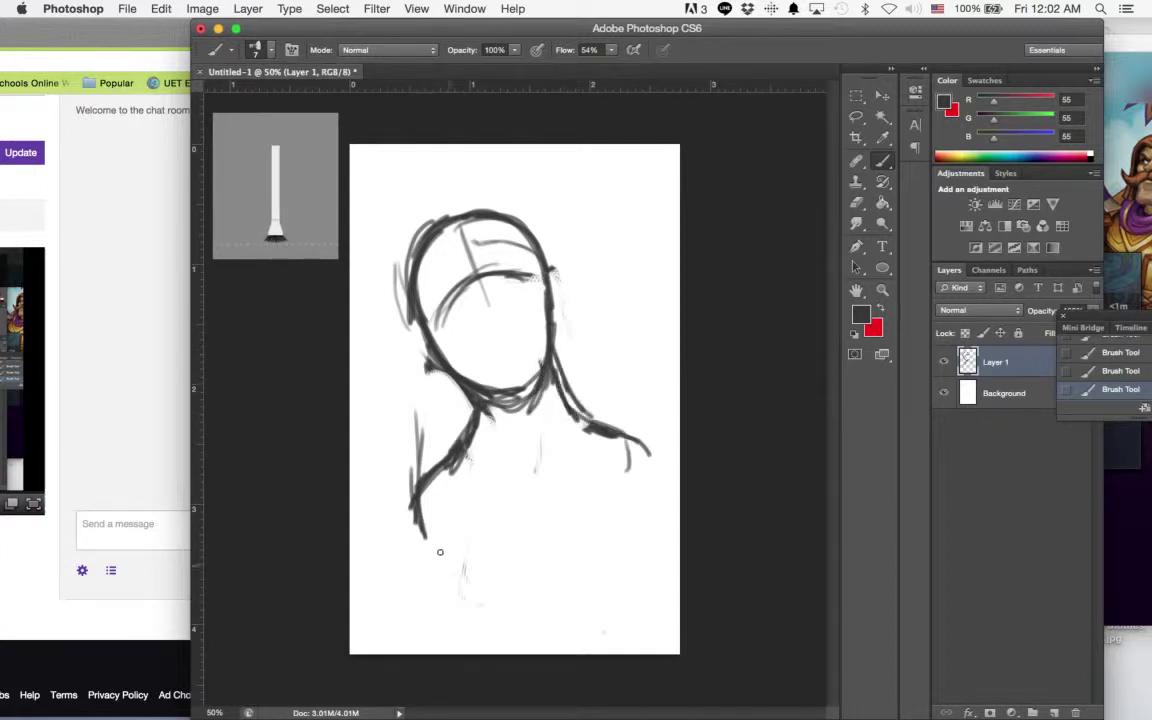
- Sketch the left upper arm as a curve from the shoulder to the elbow with a diagonal inner line
mouse_move(421, 513)
mouse_down()
mouse_move(465, 585)
mouse_move(492, 603)
mouse_up()
drag(436, 557, 519, 606)
drag(477, 510, 505, 545)
drag(478, 509, 524, 551)
drag(487, 521, 576, 591)
drag(455, 573, 580, 620)
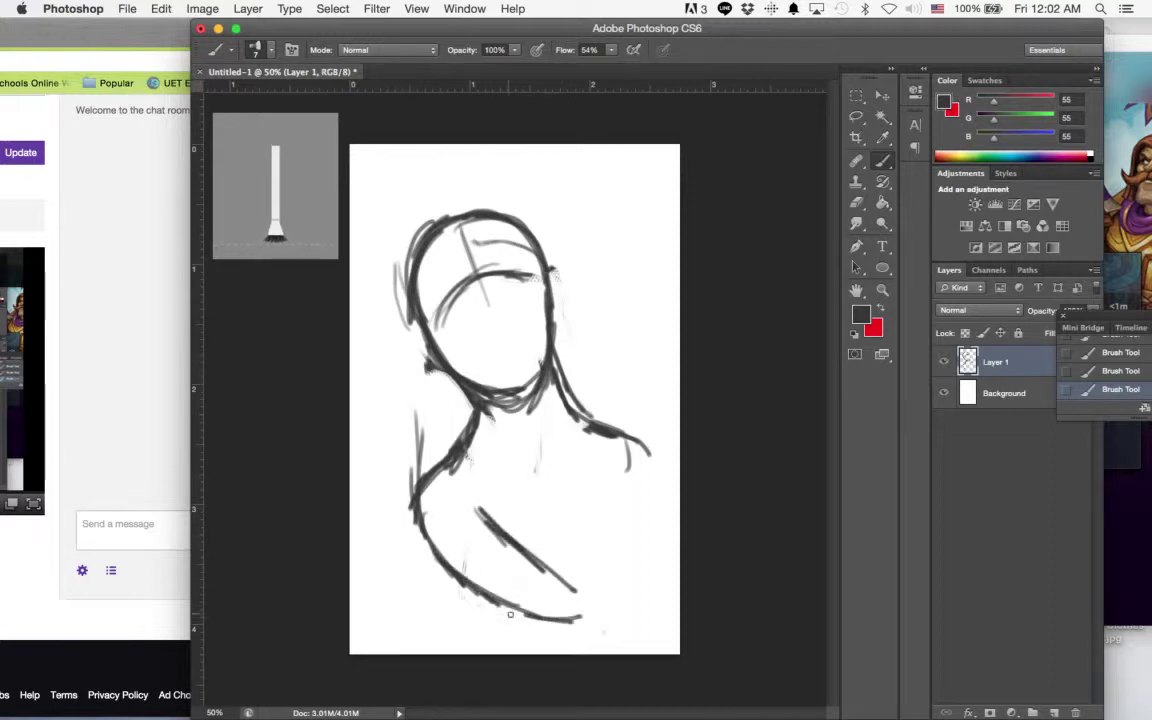
mouse_move(508, 615)
mouse_down()
mouse_move(578, 621)
mouse_move(545, 618)
mouse_up()
- Draw the raised forearm up from the elbow and sketch a hand over the right shoulder
mouse_move(572, 548)
mouse_down()
mouse_move(556, 570)
mouse_move(574, 508)
mouse_up()
drag(587, 422, 559, 567)
drag(587, 422, 557, 573)
mouse_move(587, 395)
mouse_down()
mouse_move(584, 440)
mouse_move(596, 403)
mouse_up()
mouse_move(595, 393)
mouse_down()
mouse_move(603, 464)
mouse_move(605, 359)
mouse_move(630, 377)
mouse_up()
drag(634, 397, 613, 462)
mouse_move(603, 370)
mouse_down()
mouse_move(614, 470)
mouse_move(583, 602)
mouse_move(593, 581)
mouse_up()
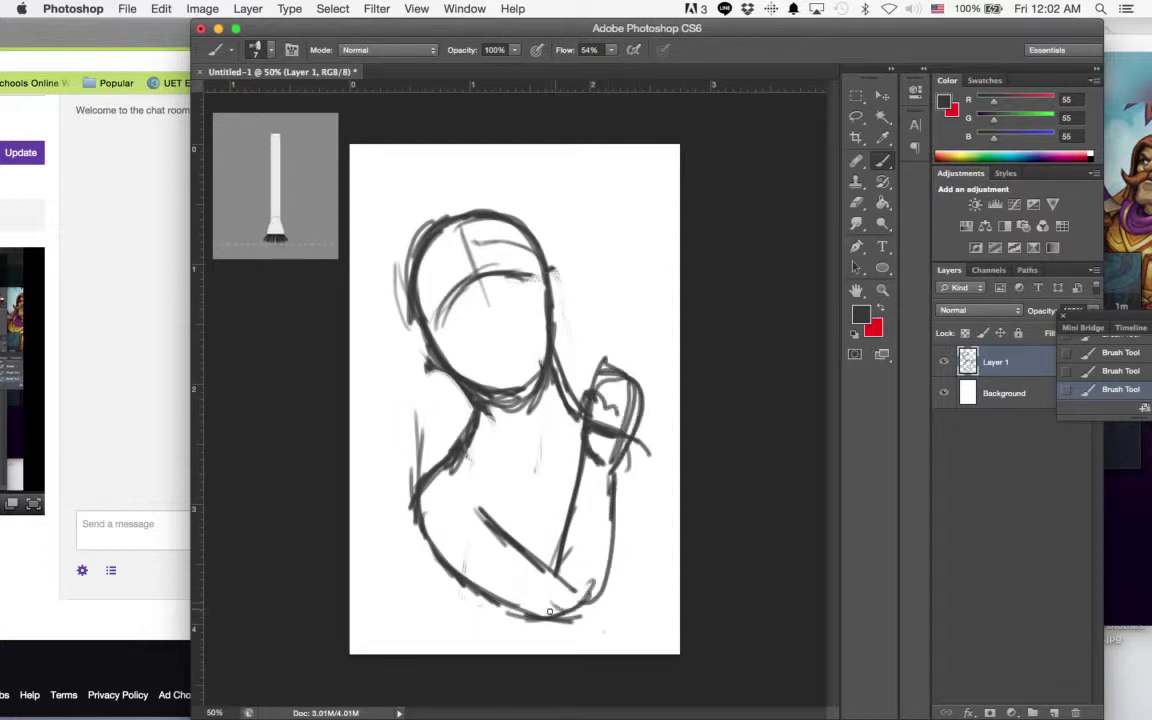
- Reinforce the curve of the bent elbow, and erase the raised hand along with the shoulder line crossing it
drag(548, 617, 606, 598)
drag(614, 560, 582, 626)
drag(609, 528, 603, 598)
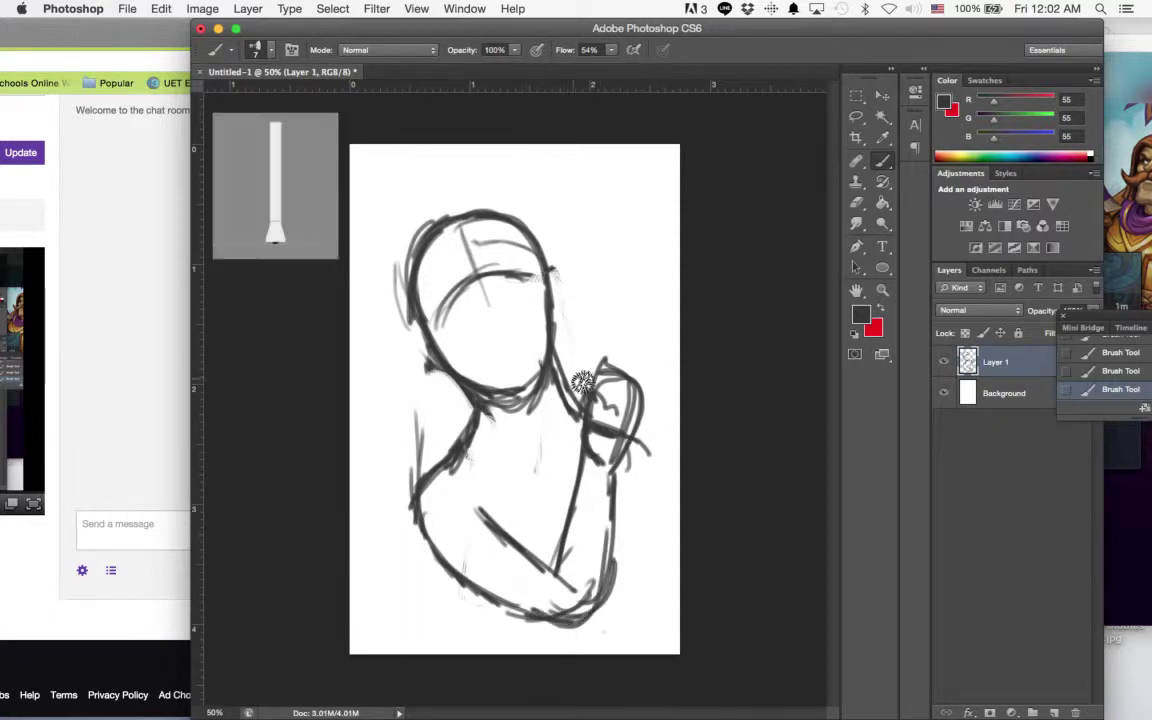
mouse_move(612, 391)
mouse_down()
mouse_move(598, 473)
mouse_move(607, 369)
mouse_move(587, 406)
mouse_move(657, 416)
mouse_up()
mouse_move(595, 461)
mouse_down()
mouse_move(585, 502)
mouse_move(607, 440)
mouse_move(634, 410)
mouse_up()
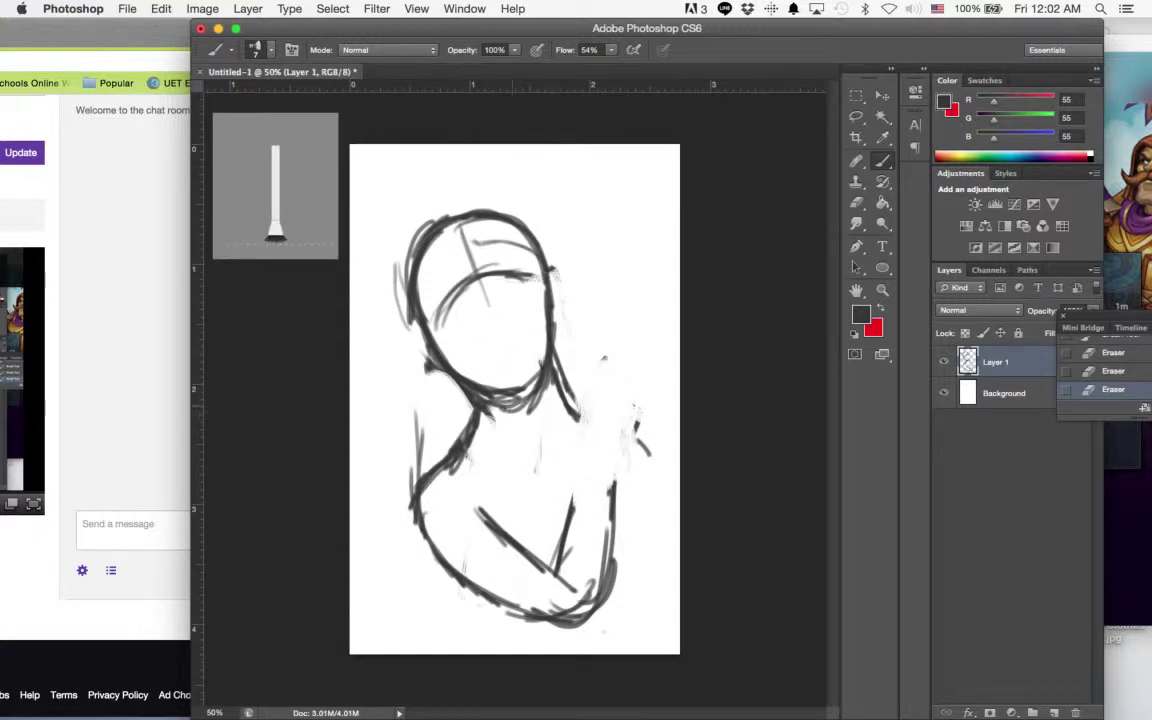
- Sketch the neck muscles and collarbone lines between the jaw and the upper chest
drag(483, 411, 523, 482)
mouse_move(548, 374)
mouse_down()
mouse_move(557, 456)
mouse_move(573, 414)
mouse_move(579, 426)
mouse_up()
mouse_move(479, 409)
mouse_down()
mouse_move(459, 464)
mouse_move(543, 447)
mouse_up()
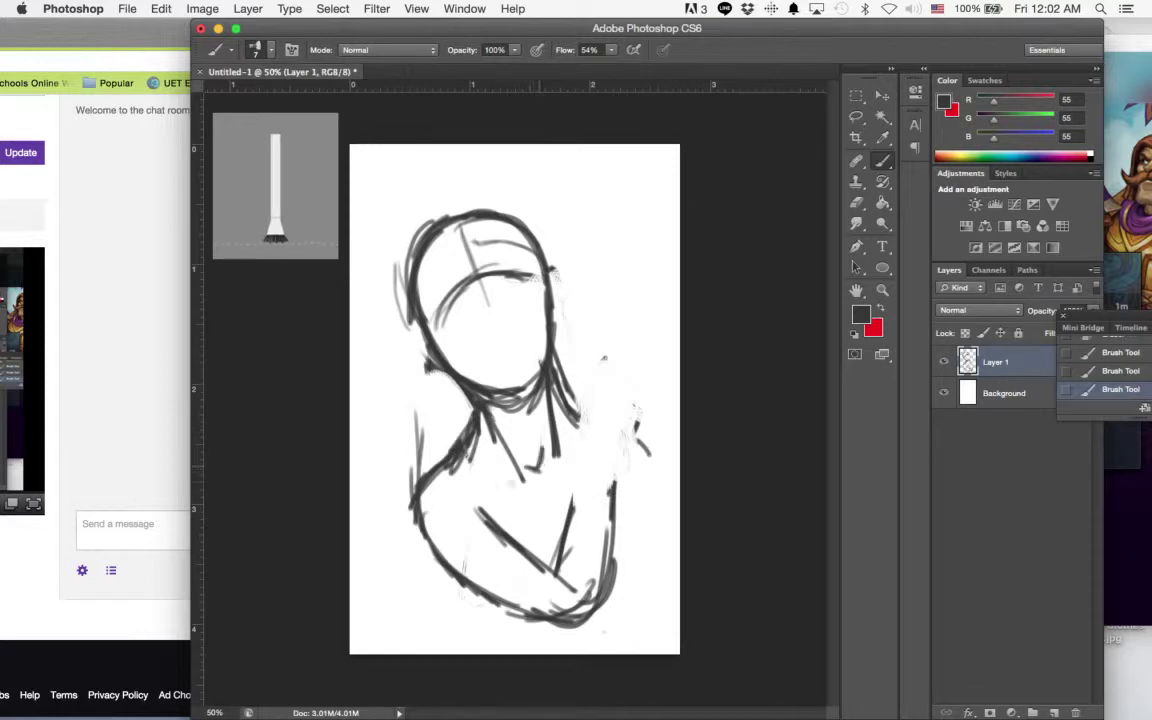
mouse_move(496, 481)
mouse_down()
mouse_move(522, 480)
mouse_move(473, 473)
mouse_up()
mouse_move(473, 473)
mouse_down()
mouse_move(524, 457)
mouse_move(548, 472)
mouse_up()
drag(582, 451, 588, 431)
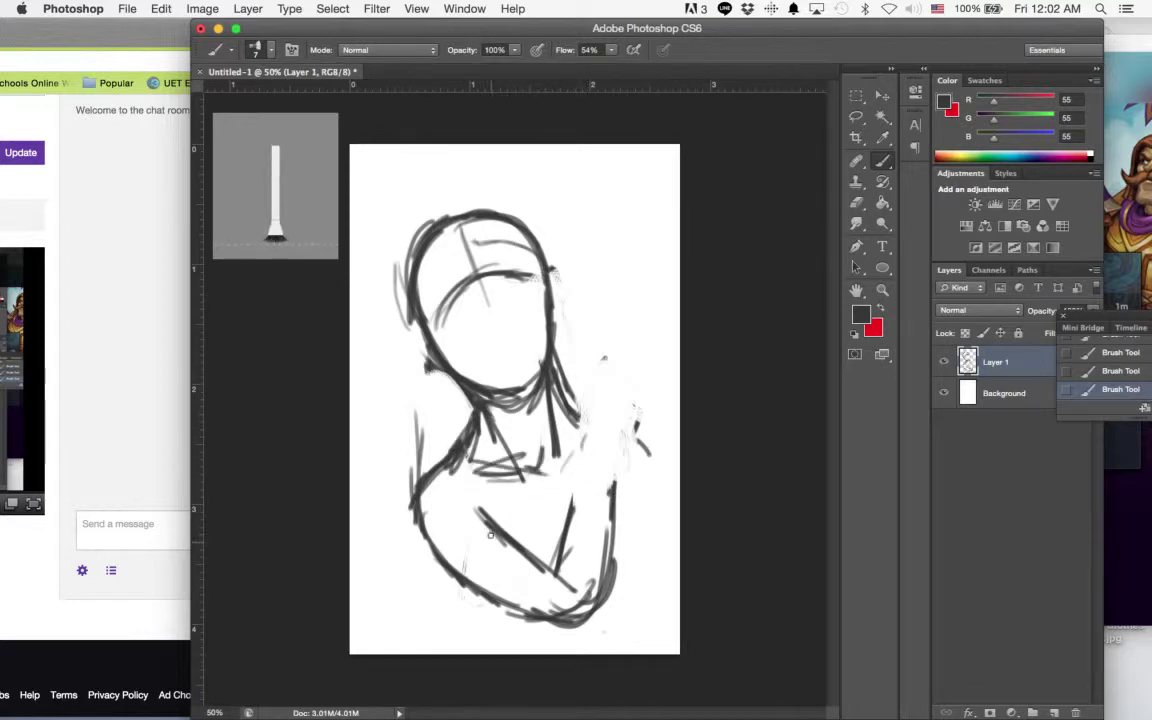
- Strengthen the outer contour of the left upper arm from the shoulder toward the elbow
drag(435, 497, 426, 524)
drag(440, 474, 426, 525)
drag(432, 489, 471, 589)
drag(429, 512, 489, 609)
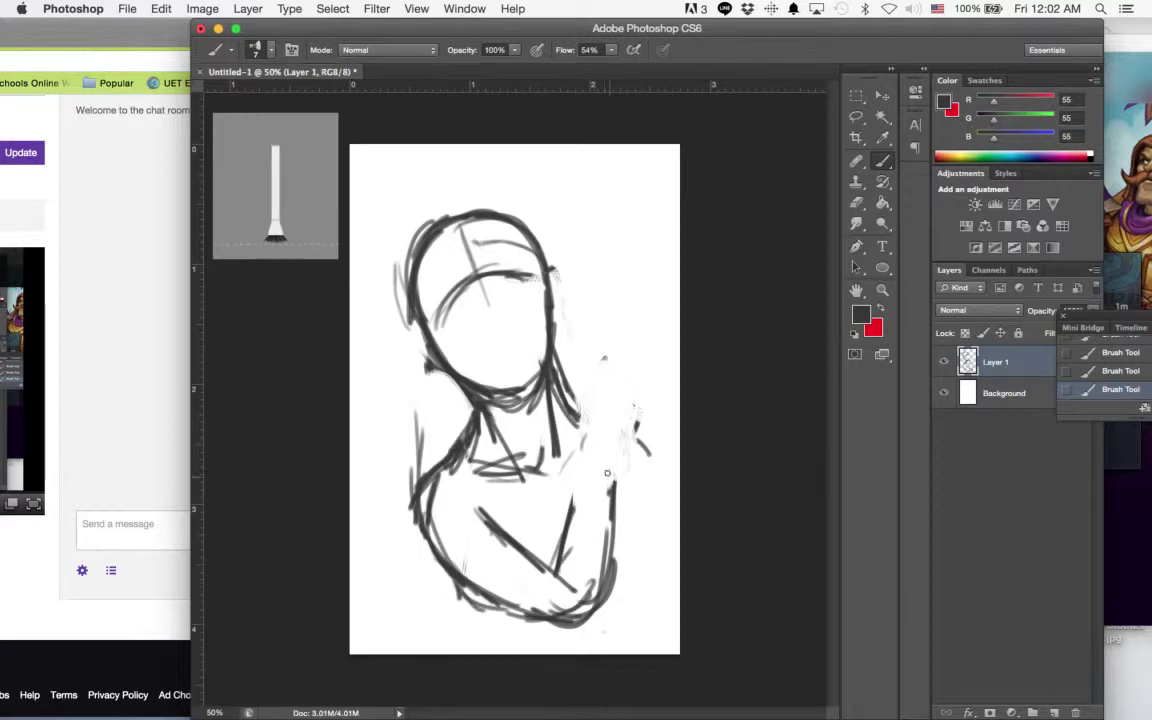
- Redraw the raised forearm and hand, and sketch the curved outline of the right arm behind them
mouse_move(576, 504)
mouse_down()
mouse_move(598, 393)
mouse_move(632, 445)
mouse_move(616, 514)
mouse_up()
drag(585, 444, 573, 525)
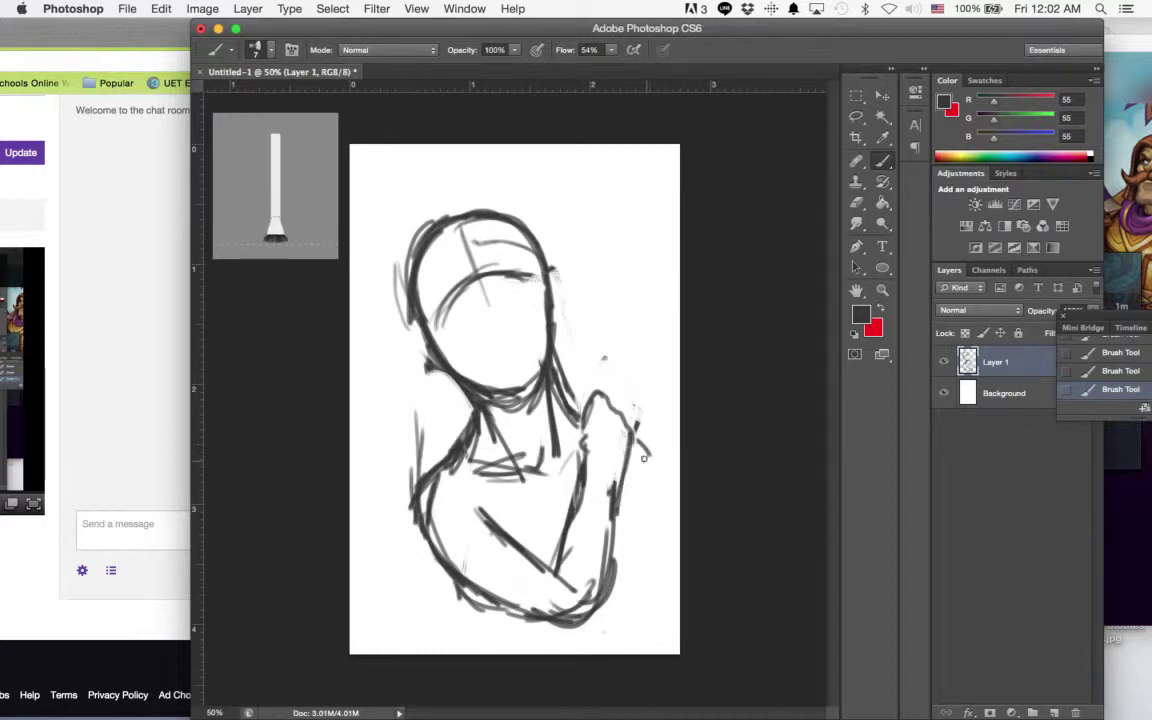
drag(637, 442, 646, 552)
mouse_move(648, 488)
mouse_down()
mouse_move(636, 585)
mouse_move(606, 620)
mouse_up()
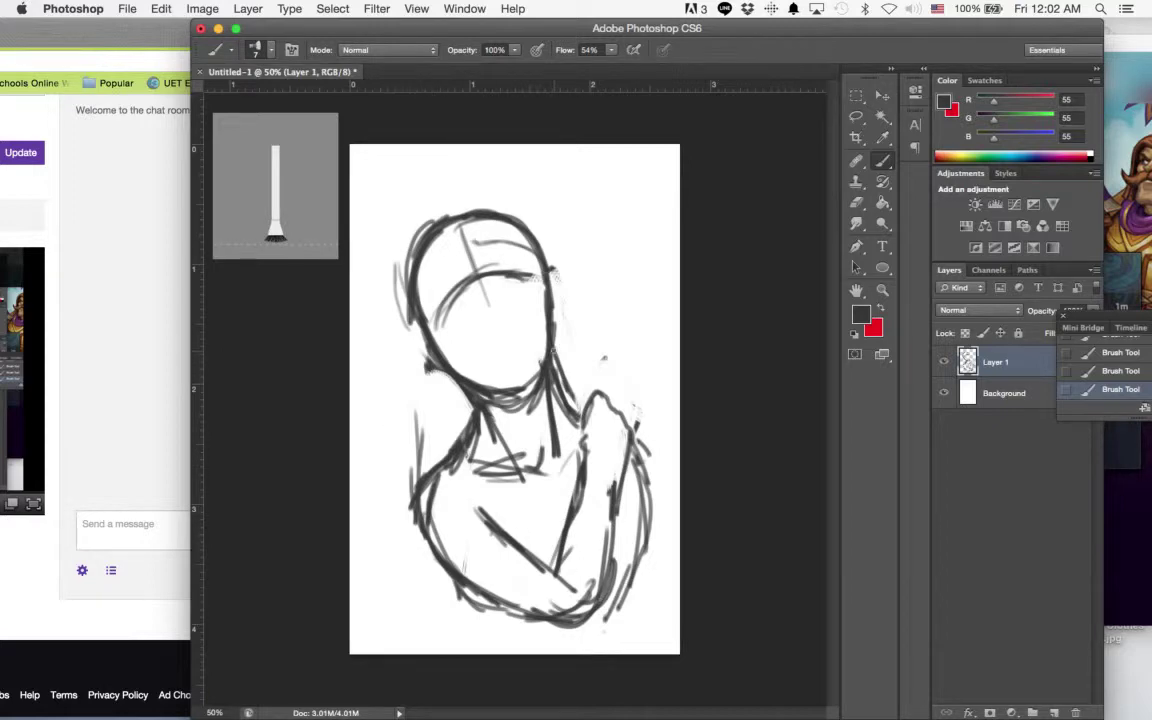
- Thicken the right contour of the head, and erase the arms and torso outline below the shoulders
mouse_move(549, 263)
mouse_down()
mouse_move(561, 330)
mouse_move(552, 368)
mouse_up()
mouse_move(551, 272)
mouse_down()
mouse_move(558, 342)
mouse_move(556, 322)
mouse_up()
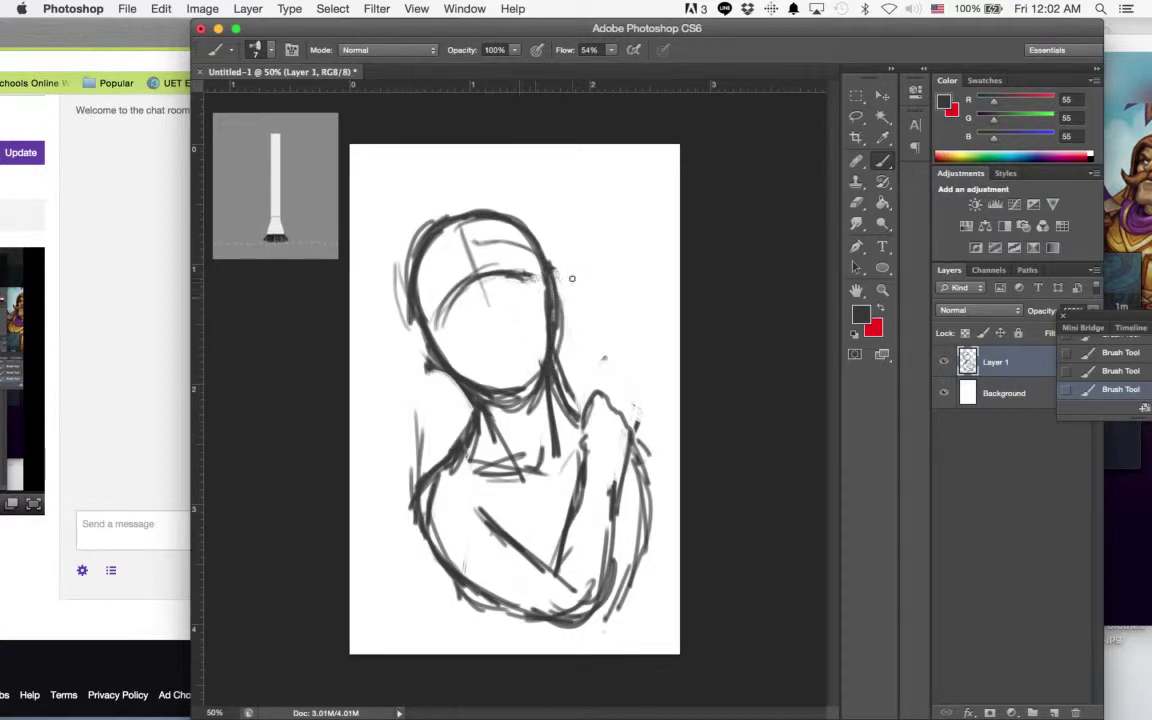
click(882, 289)
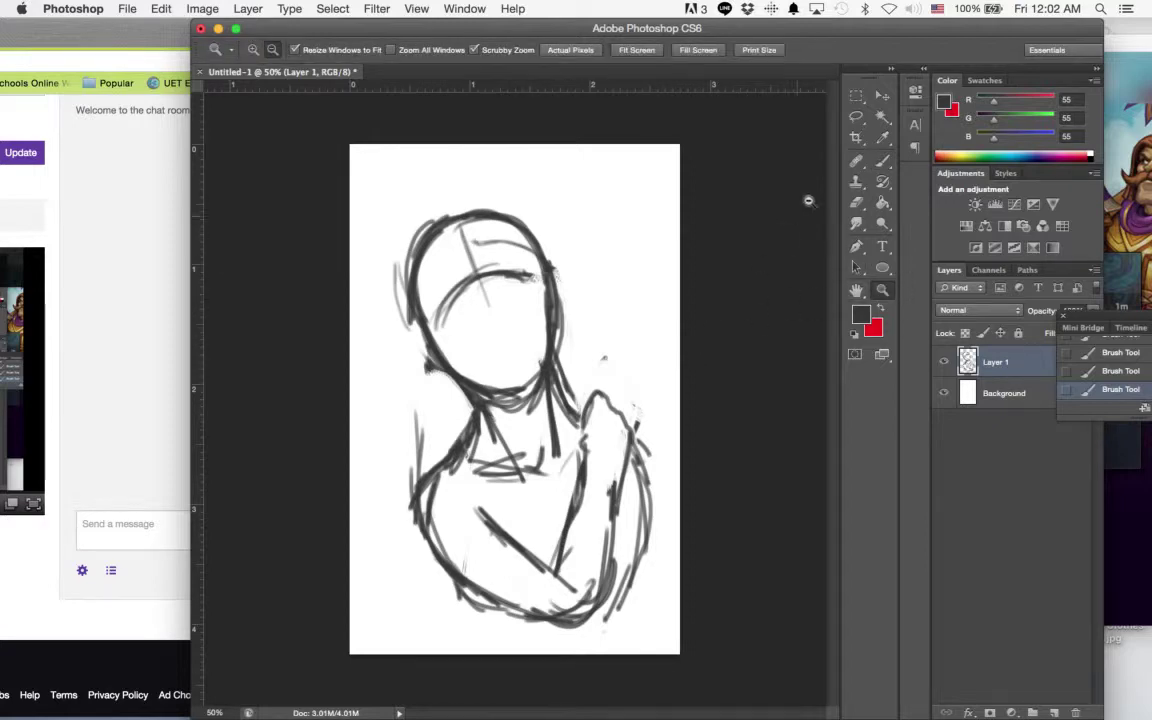
click(857, 203)
mouse_move(599, 434)
mouse_down()
mouse_move(581, 433)
mouse_move(628, 457)
mouse_move(628, 521)
mouse_up()
mouse_move(575, 543)
mouse_down()
mouse_move(563, 507)
mouse_move(542, 512)
mouse_move(552, 605)
mouse_move(539, 570)
mouse_move(586, 519)
mouse_move(638, 557)
mouse_move(631, 600)
mouse_move(430, 556)
mouse_up()
click(883, 162)
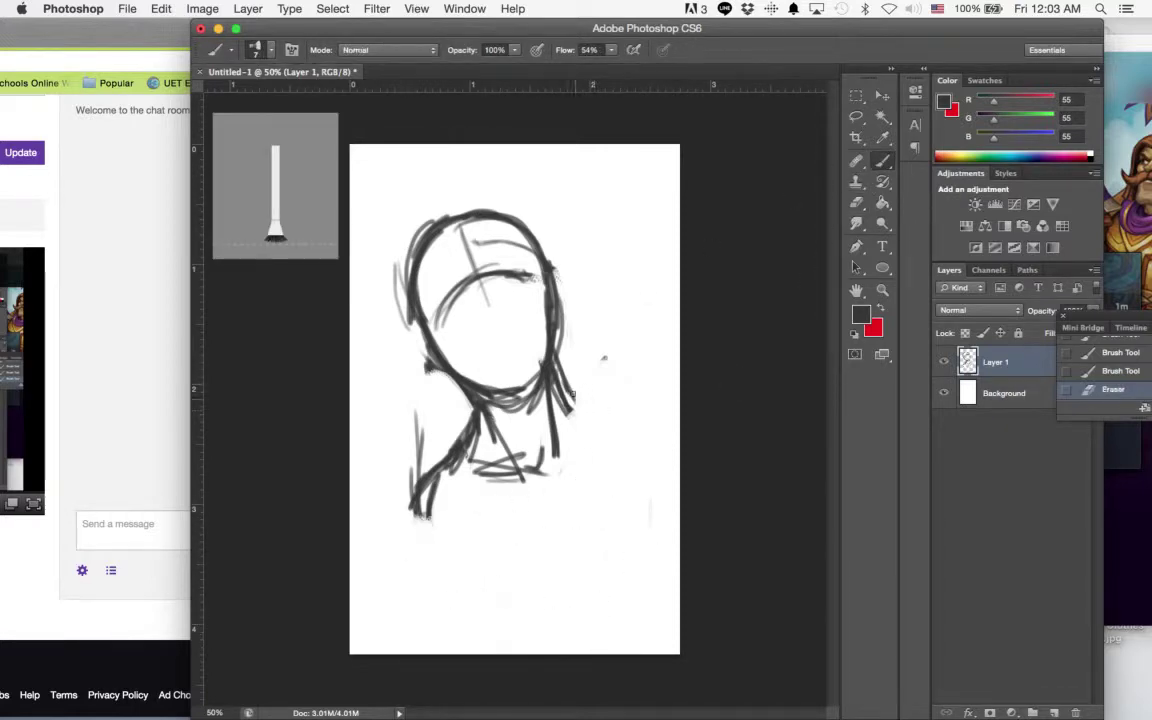
- Draw the right shoulder line from the neck and build up the curved outline of the left breast
mouse_move(562, 387)
mouse_down()
mouse_move(601, 439)
mouse_move(633, 432)
mouse_move(650, 480)
mouse_up()
mouse_move(459, 504)
mouse_down()
mouse_move(445, 575)
mouse_move(455, 537)
mouse_move(461, 565)
mouse_move(456, 581)
mouse_move(460, 516)
mouse_move(473, 598)
mouse_move(456, 578)
mouse_move(503, 601)
mouse_up()
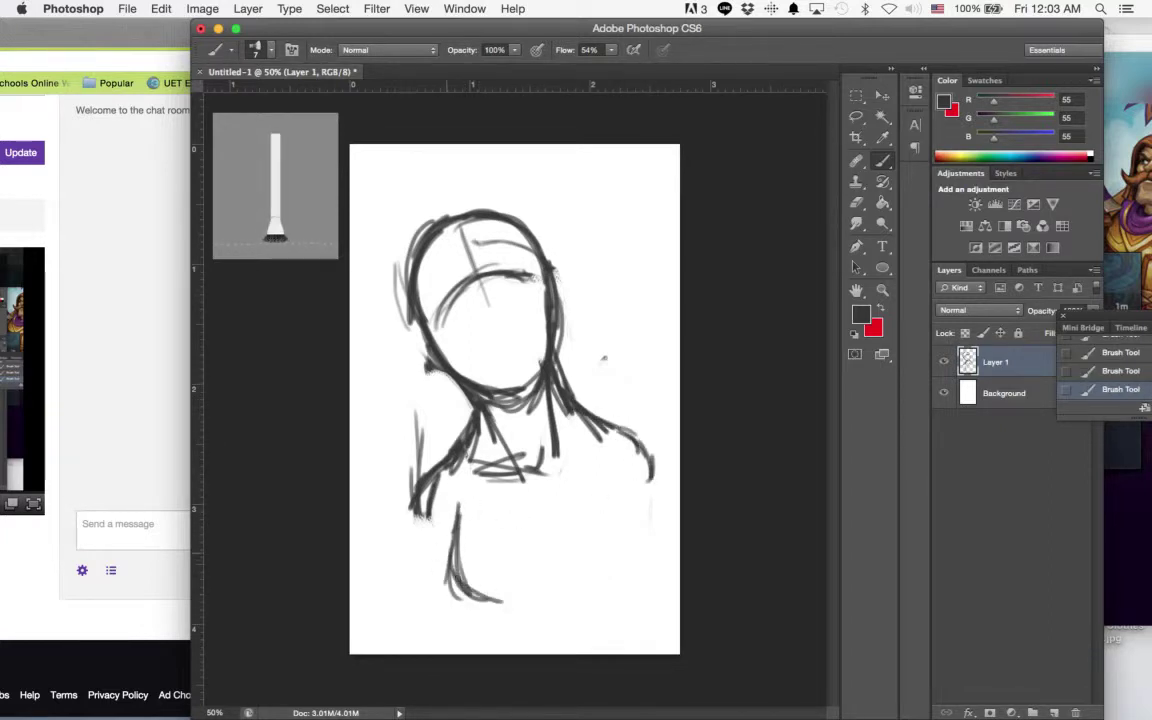
drag(449, 556, 508, 602)
mouse_move(458, 515)
mouse_down()
mouse_move(519, 601)
mouse_move(525, 589)
mouse_up()
mouse_move(457, 535)
mouse_down()
mouse_move(464, 580)
mouse_move(502, 611)
mouse_up()
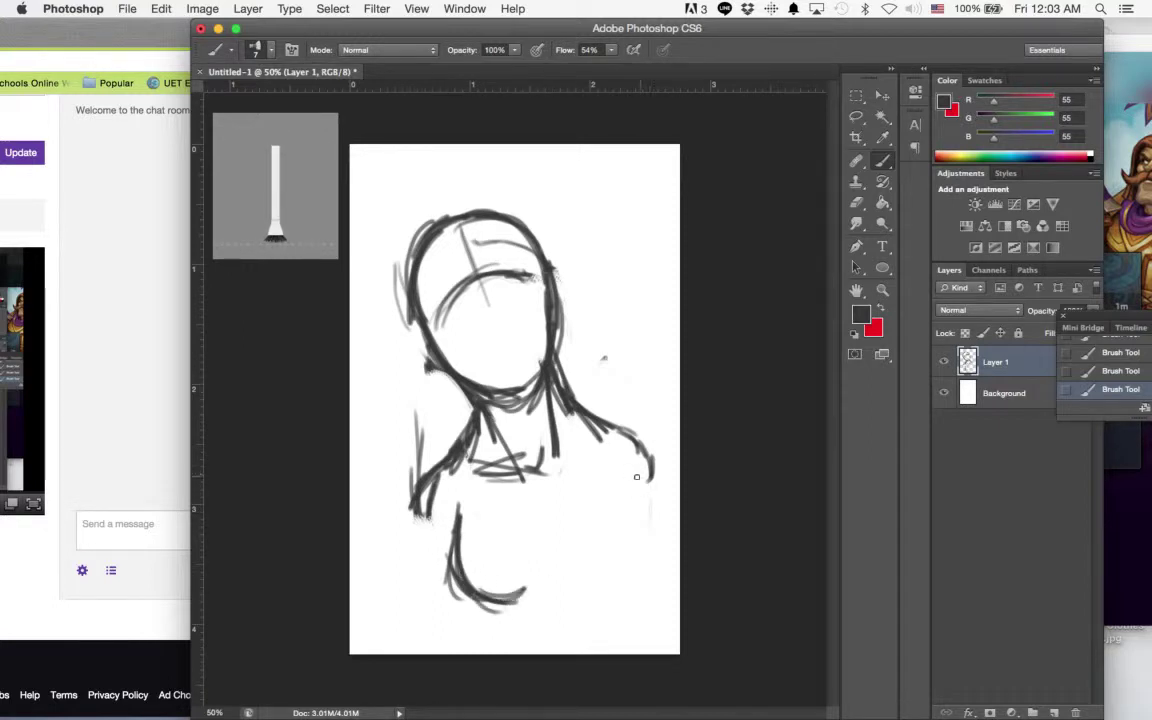
- Draw the outer curve of the right breast and the inner curves of both breasts
mouse_move(613, 464)
mouse_down()
mouse_move(627, 489)
mouse_move(650, 555)
mouse_move(621, 582)
mouse_up()
drag(616, 473, 645, 570)
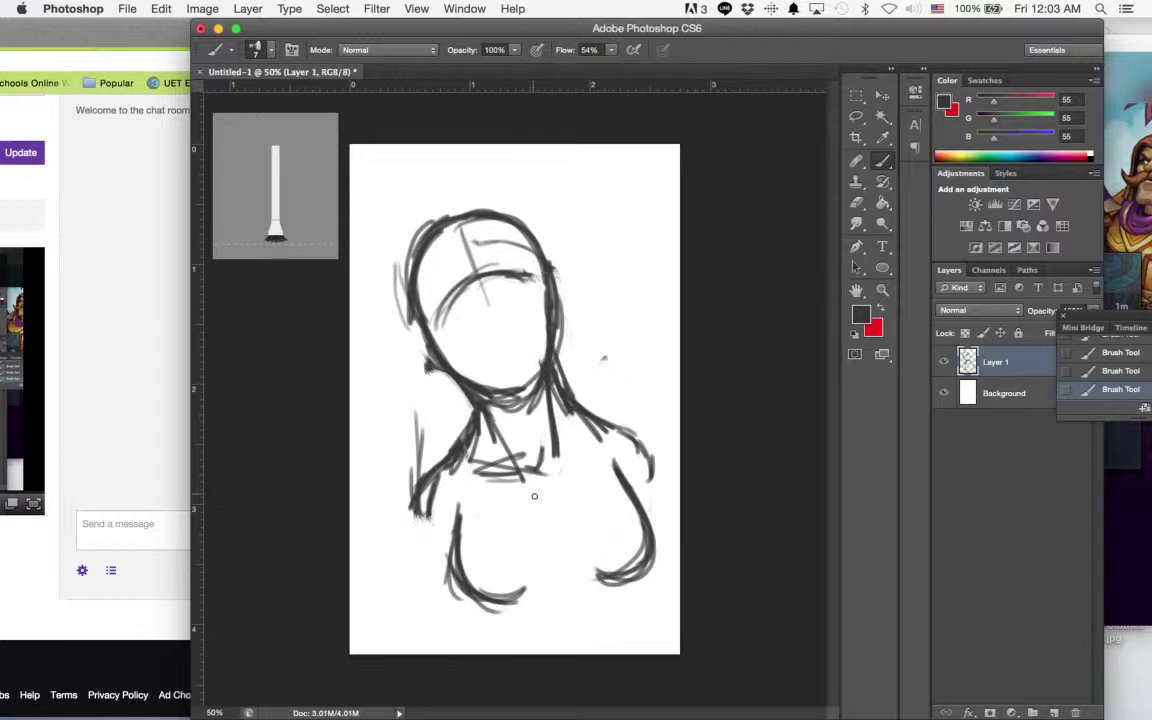
mouse_move(529, 542)
mouse_down()
mouse_move(519, 596)
mouse_move(529, 588)
mouse_up()
drag(573, 538, 597, 572)
- Sketch short torso side lines below both breasts and strengthen the breasts' upper edges near the armpits
mouse_move(519, 581)
mouse_down()
mouse_move(538, 554)
mouse_move(524, 596)
mouse_move(487, 620)
mouse_move(474, 599)
mouse_move(499, 648)
mouse_up()
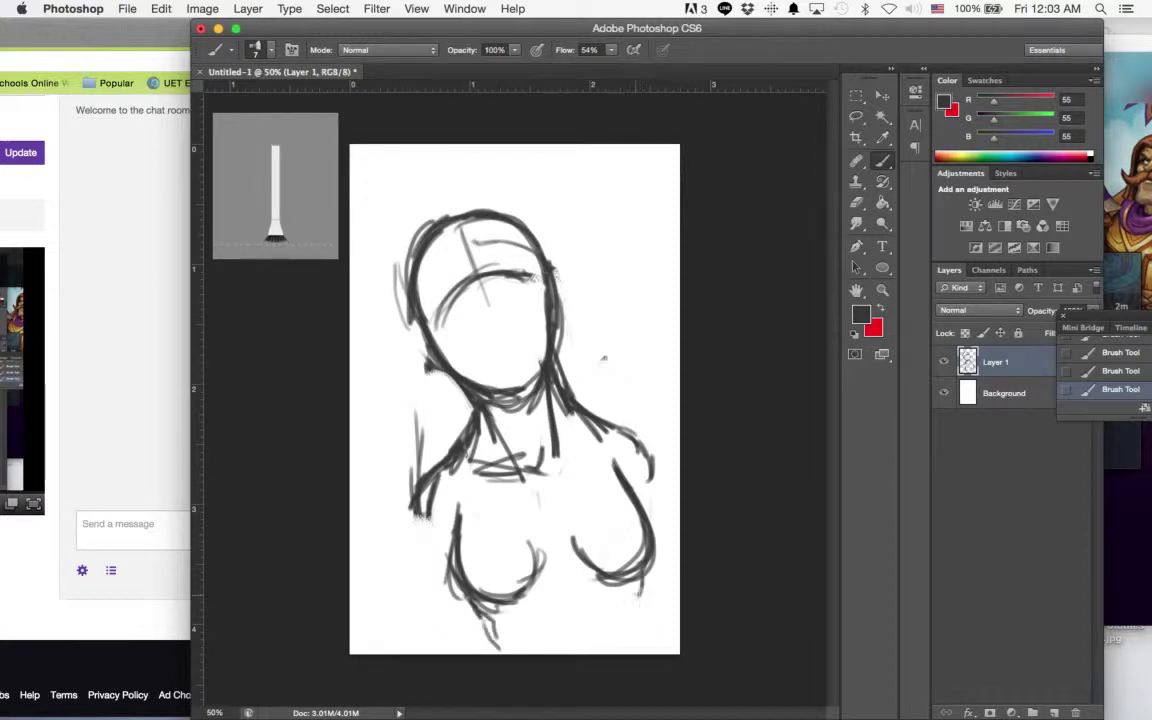
drag(640, 590, 624, 632)
drag(460, 558, 472, 508)
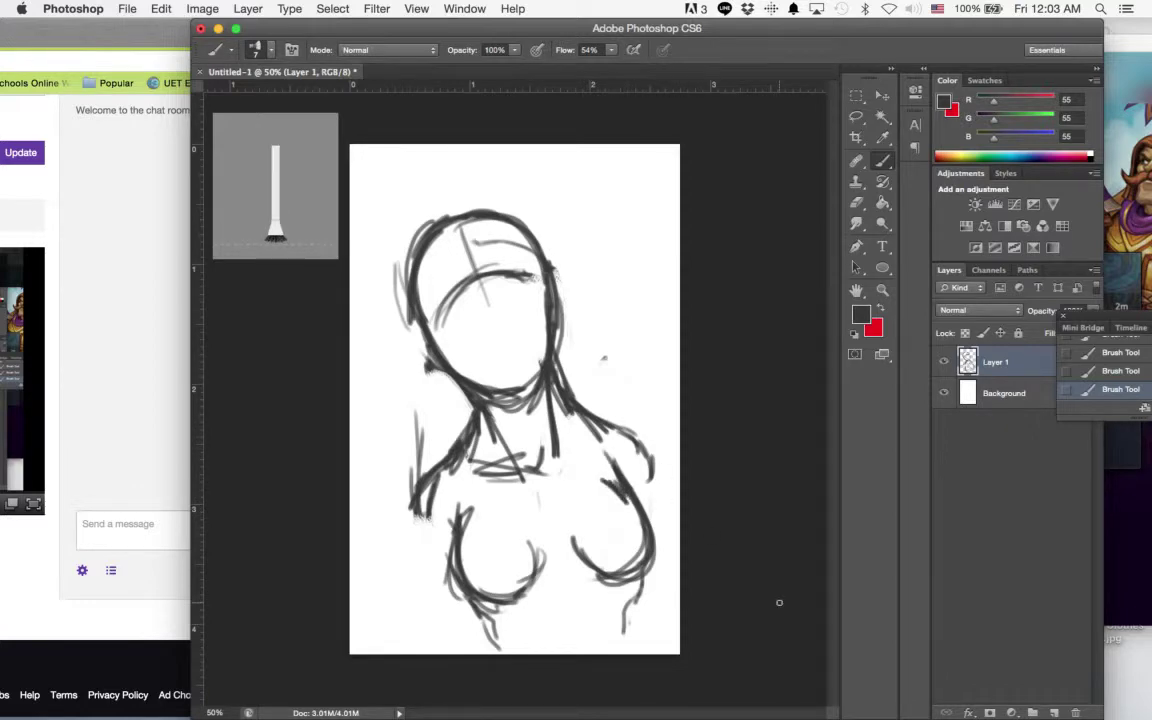
mouse_move(617, 477)
mouse_down()
mouse_move(603, 455)
mouse_move(642, 508)
mouse_up()
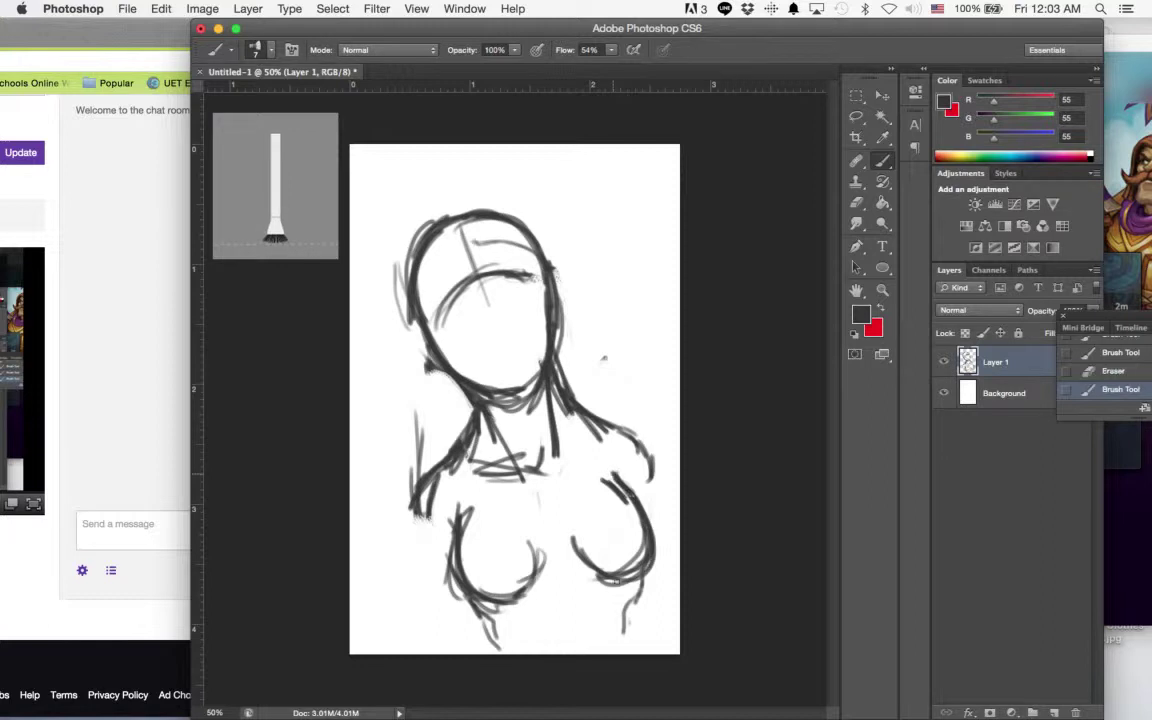
- Darken the left breast's outer edge, and sketch the line between the breasts with rib and waist strokes below
drag(467, 518, 468, 582)
mouse_move(539, 577)
mouse_down()
mouse_move(522, 597)
mouse_move(589, 574)
mouse_move(568, 573)
mouse_up()
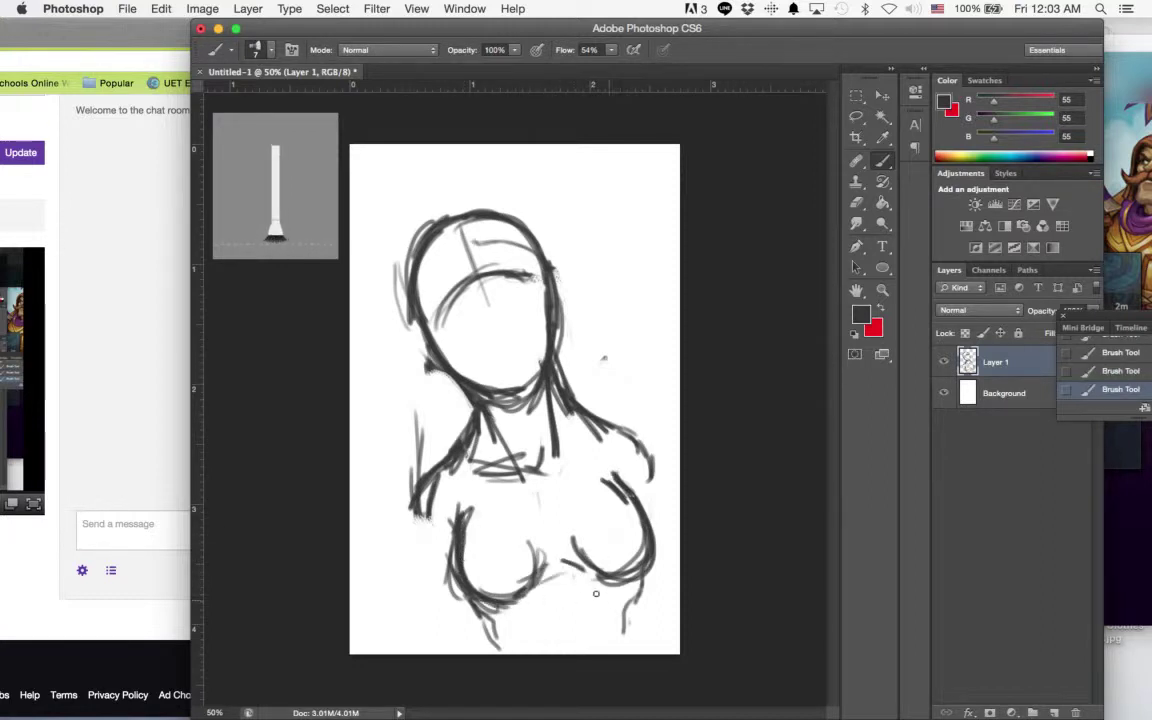
mouse_move(533, 627)
mouse_down()
mouse_move(630, 605)
mouse_move(500, 613)
mouse_up()
drag(550, 638, 502, 634)
mouse_move(640, 598)
mouse_down()
mouse_move(637, 636)
mouse_move(619, 637)
mouse_move(625, 657)
mouse_up()
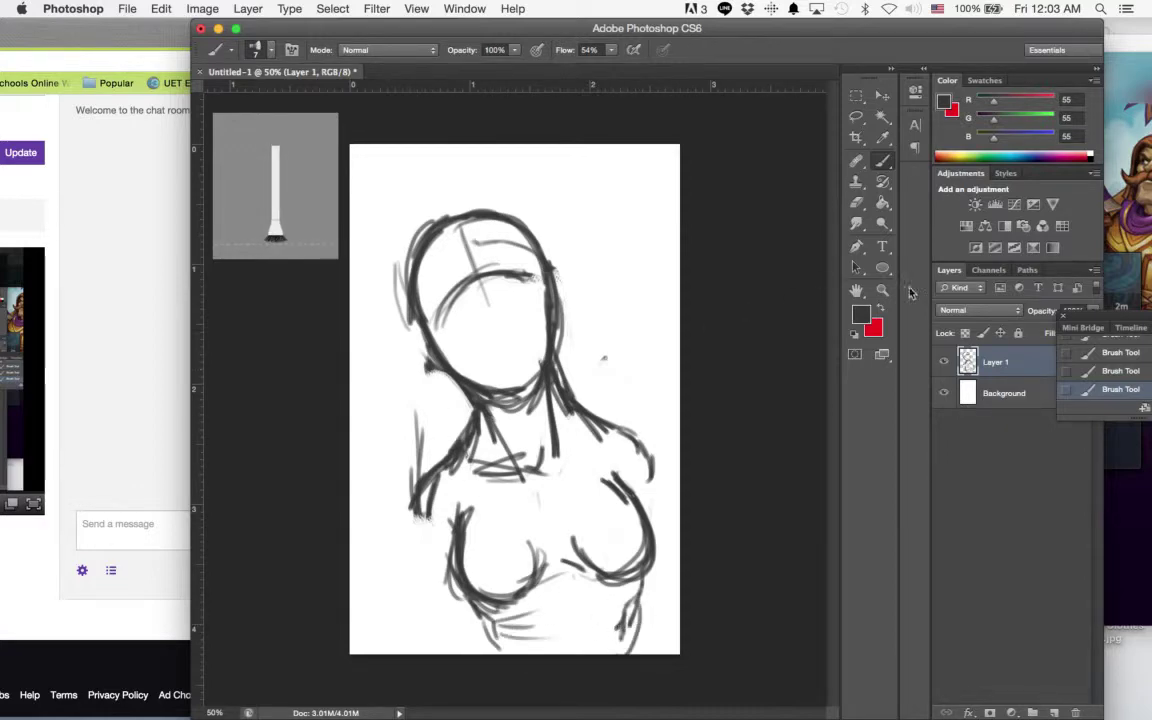
- Erase the forehead line and the right half of the curved eye guideline inside the head
click(882, 291)
click(487, 277)
click(487, 277)
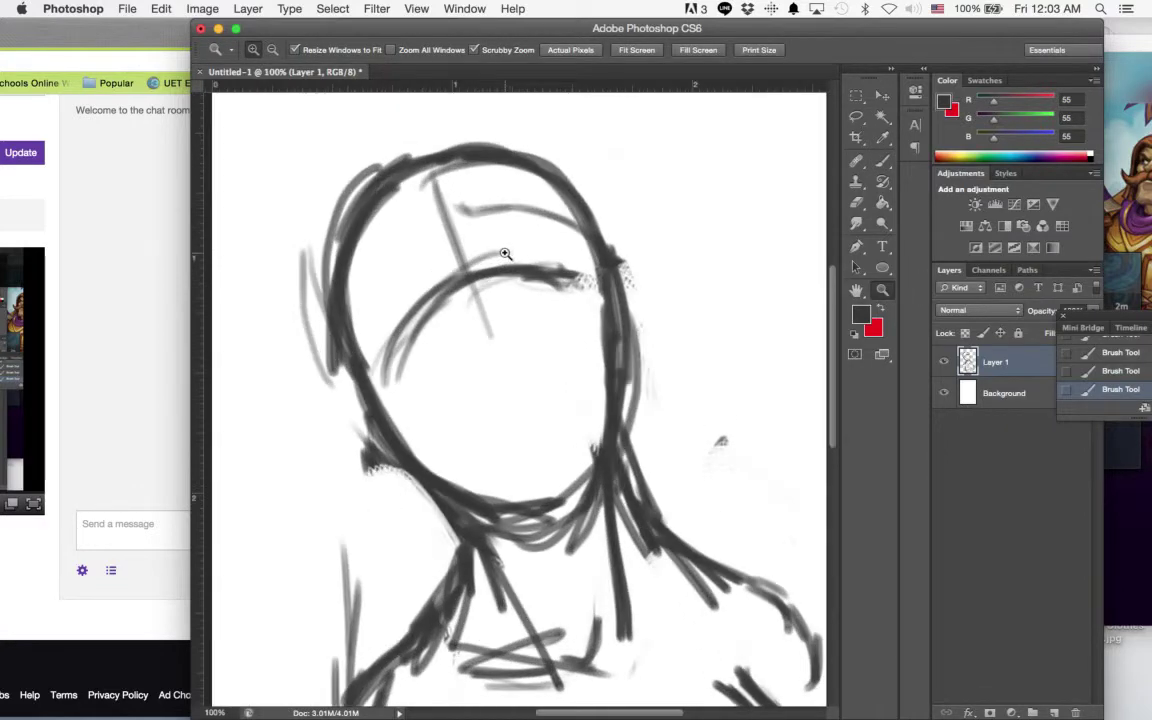
click(505, 254)
alt+click(561, 362)
click(879, 181)
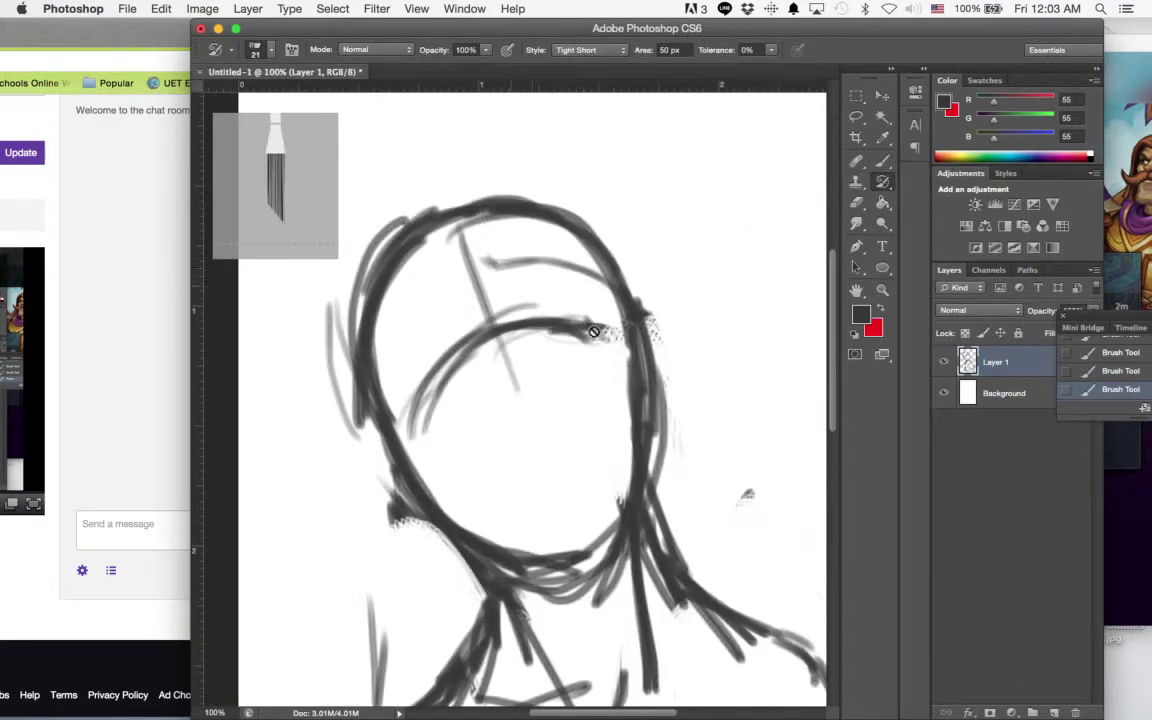
mouse_move(500, 259)
mouse_down()
mouse_move(552, 277)
mouse_move(554, 327)
mouse_move(587, 329)
mouse_move(587, 367)
mouse_move(586, 298)
mouse_move(633, 381)
mouse_up()
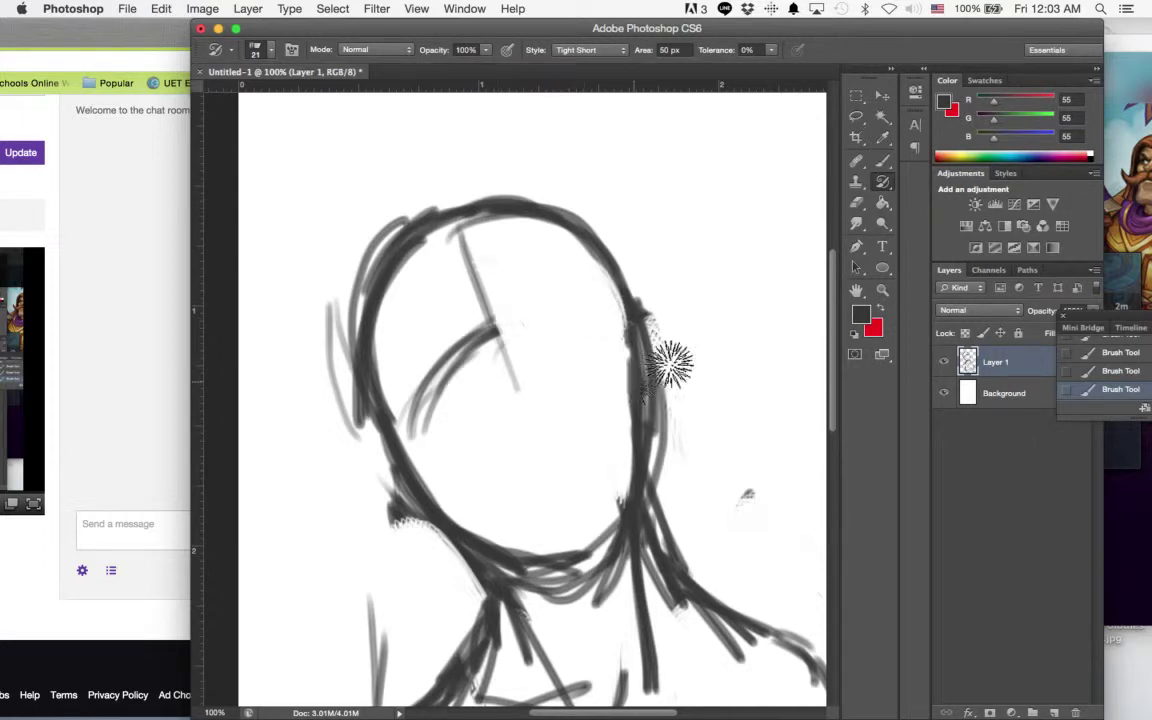
click(523, 323)
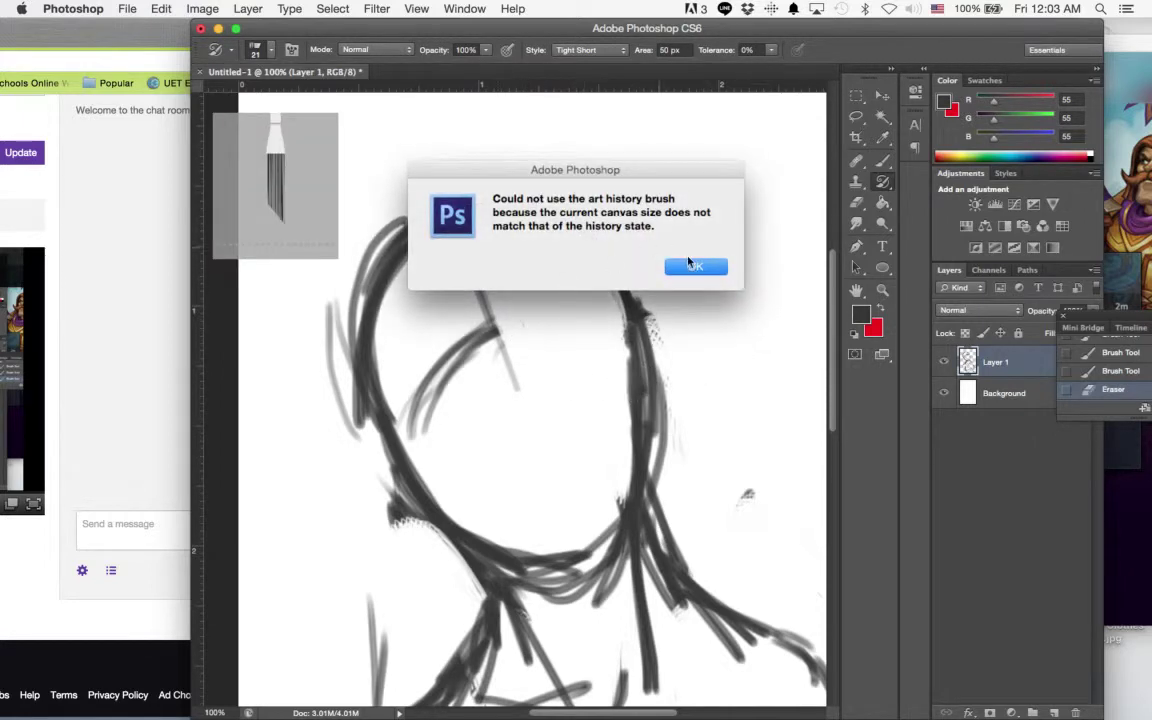
click(690, 268)
click(542, 300)
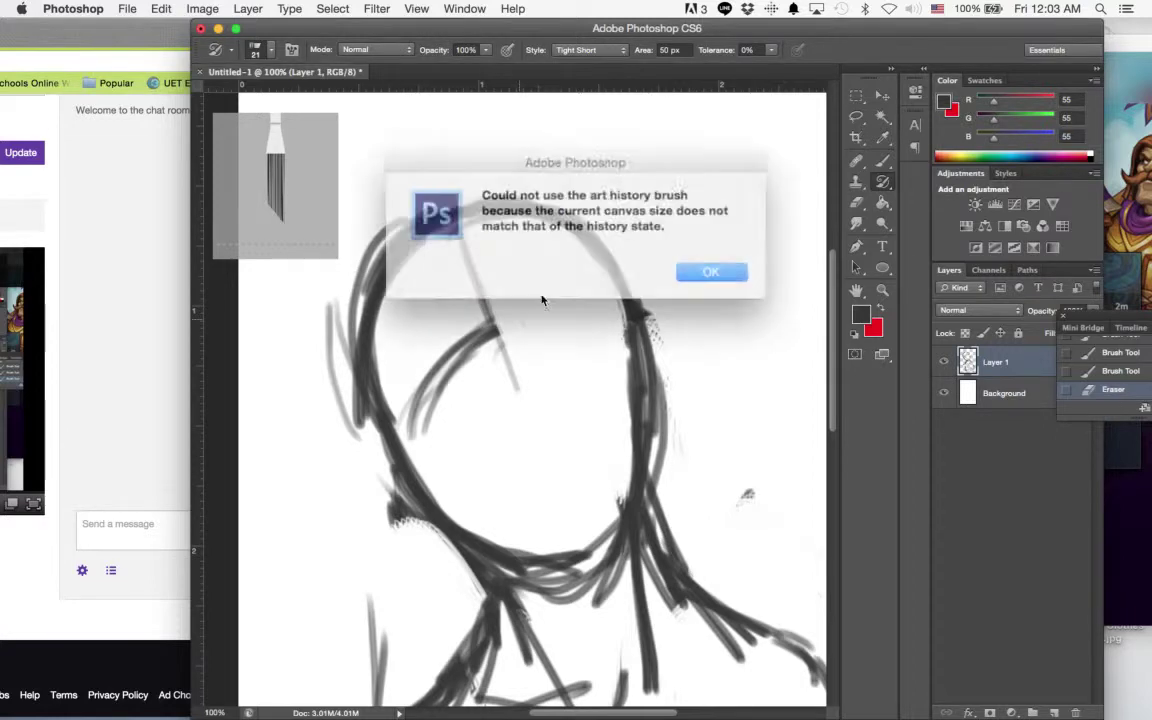
click(694, 268)
key(b)
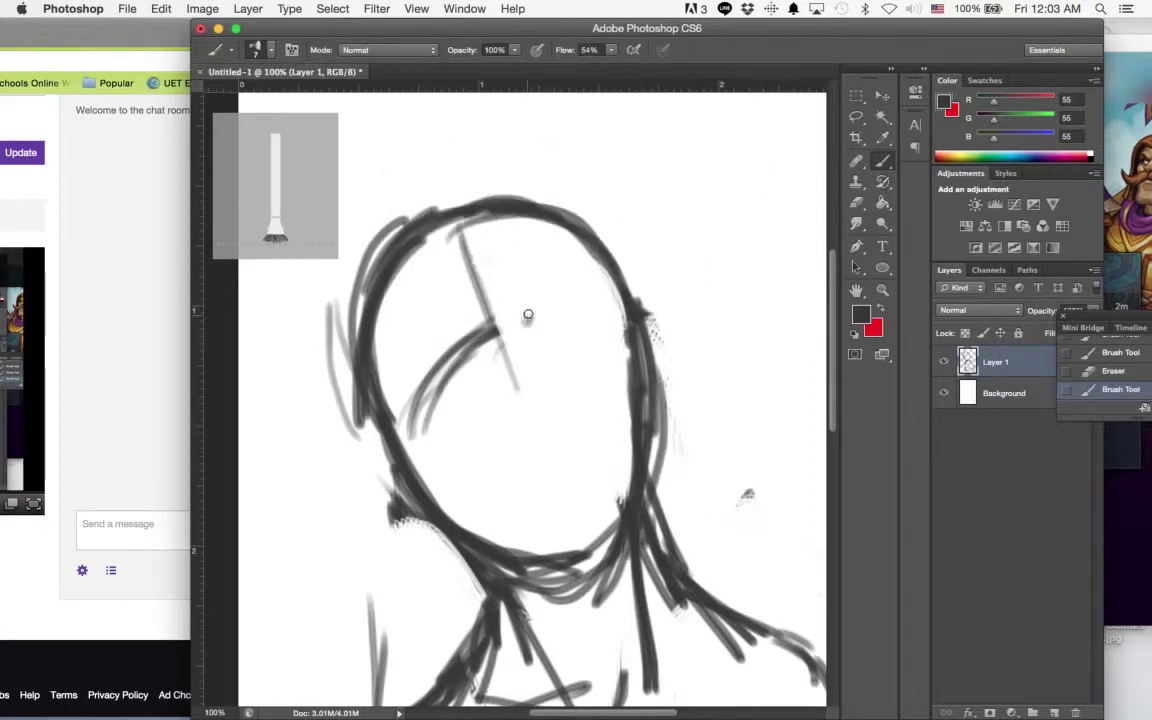
mouse_move(527, 314)
mouse_down()
mouse_move(525, 301)
mouse_move(588, 290)
mouse_move(533, 321)
mouse_move(586, 305)
mouse_move(536, 320)
mouse_move(578, 307)
mouse_move(551, 326)
mouse_move(537, 297)
mouse_move(572, 308)
mouse_move(584, 298)
mouse_up()
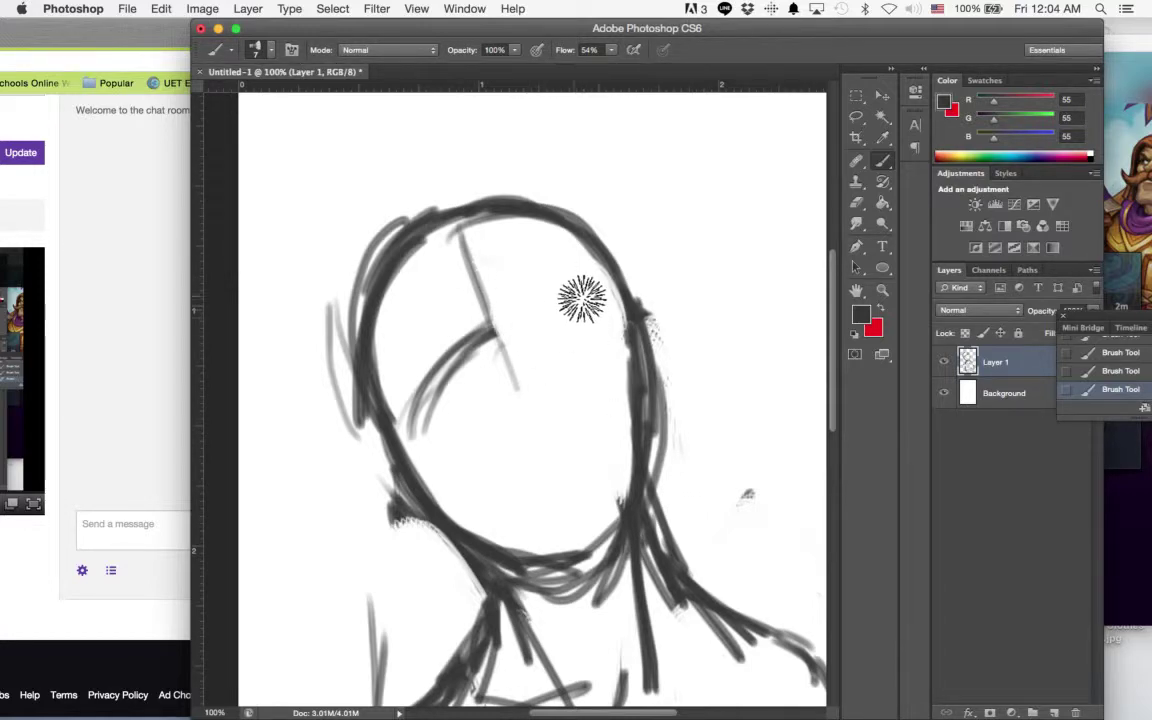
- Reduce the brush size to 1 px, and revert the trial stroke made on the face
scroll(748, 488, up, 5)
scroll(748, 488, right, 3)
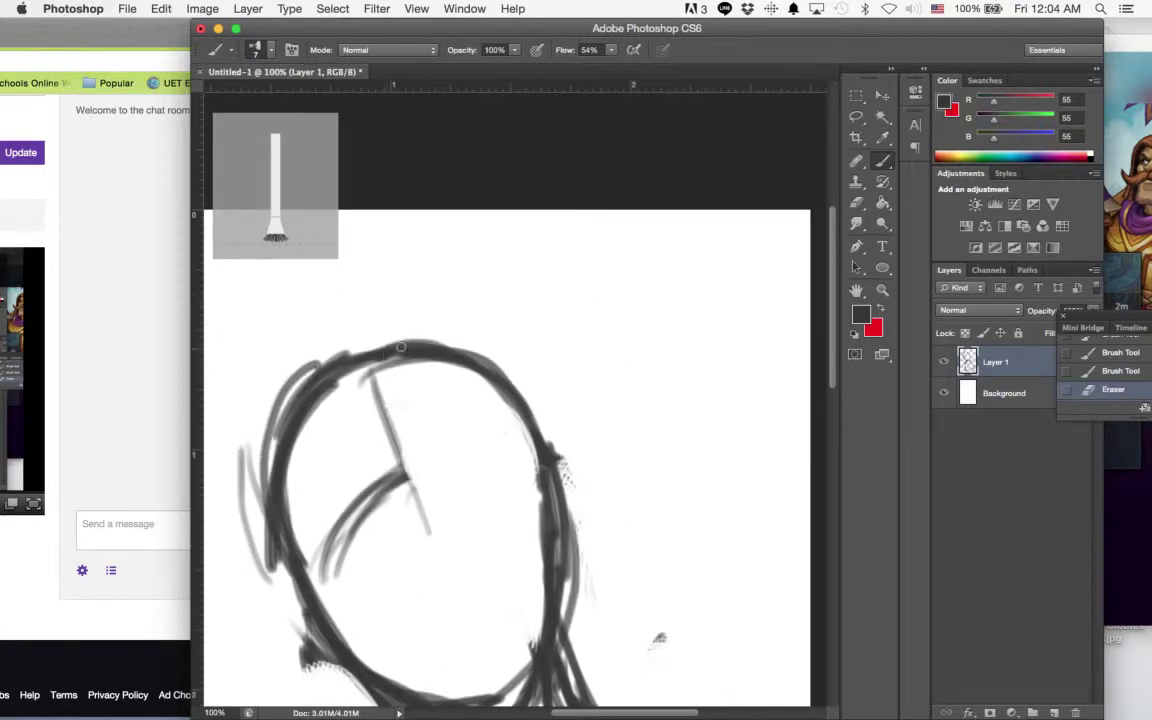
drag(448, 278, 511, 155)
click(268, 52)
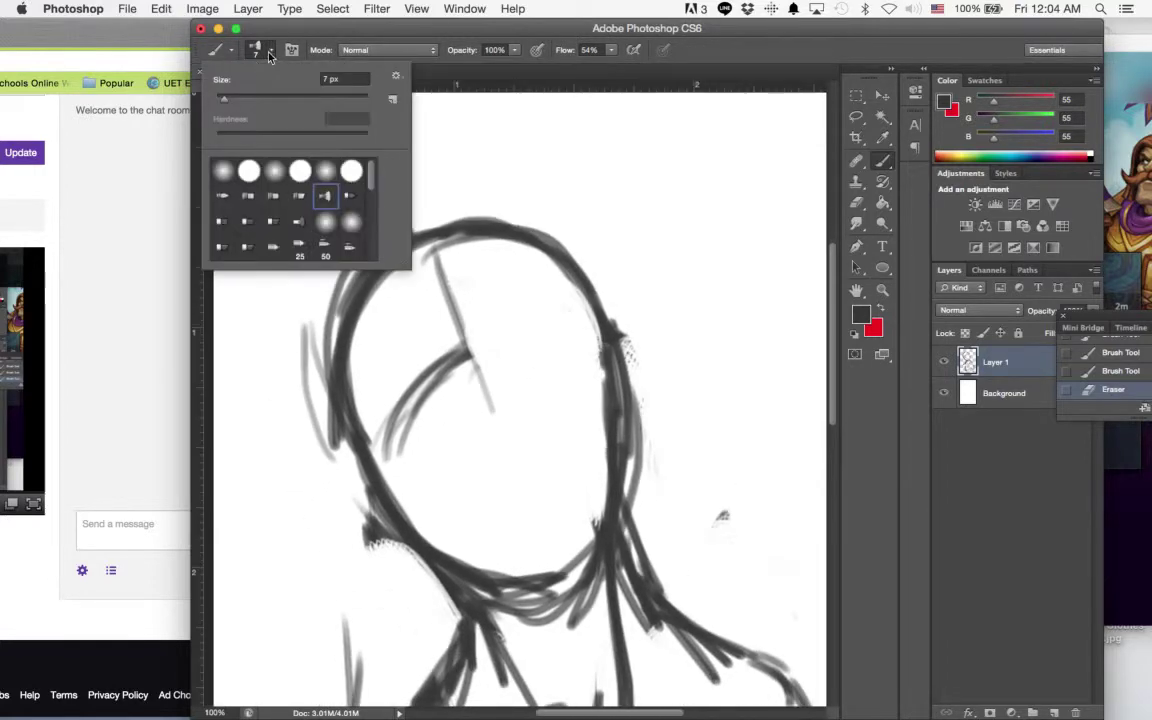
drag(233, 104, 213, 103)
click(299, 26)
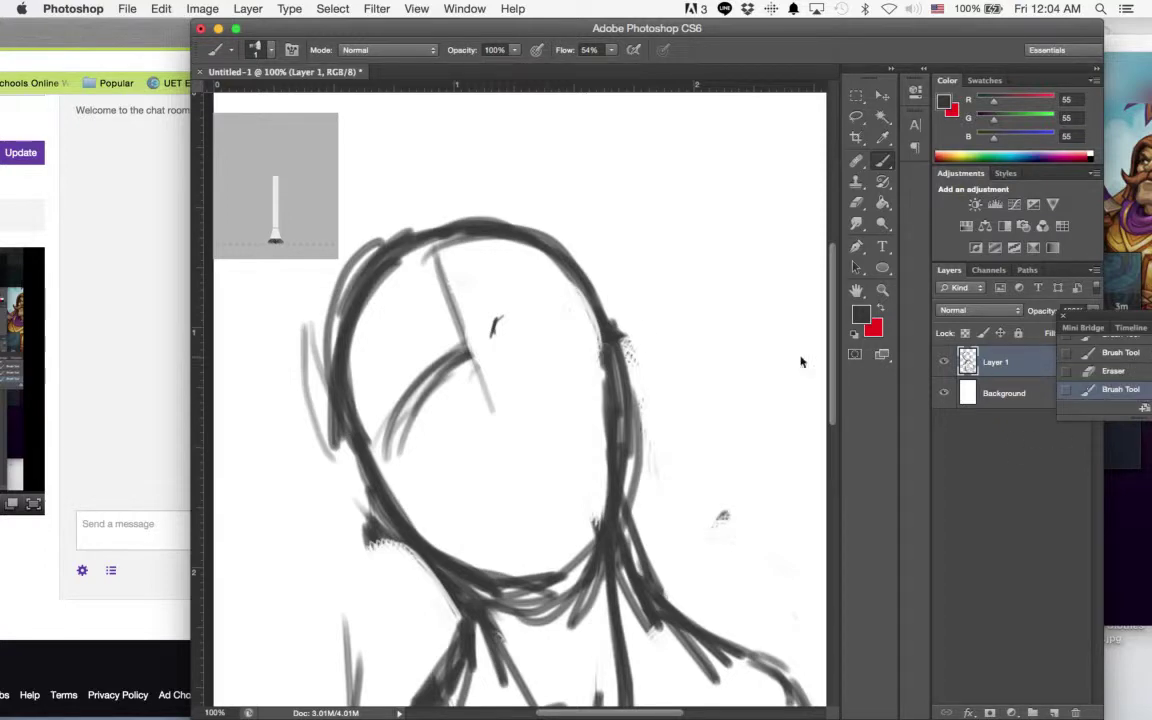
click(1125, 372)
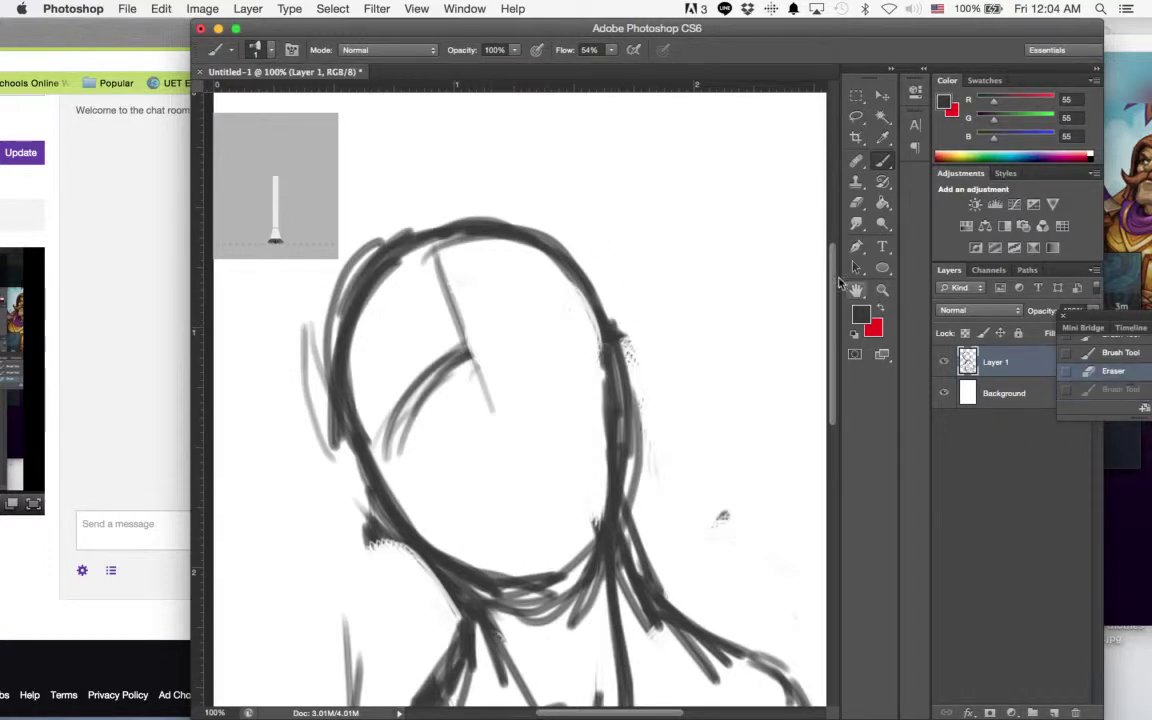
- Draw an eye and arched eyebrow on the right half of the face with a 13 px pointed bristle brush
click(263, 48)
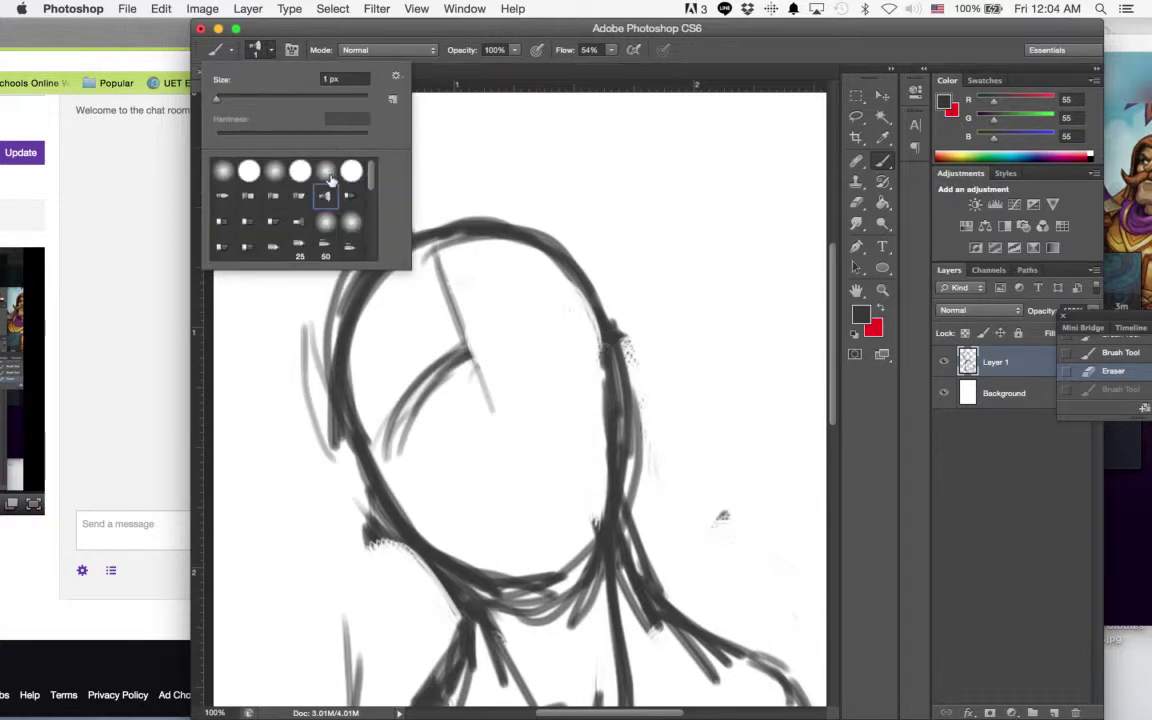
click(350, 196)
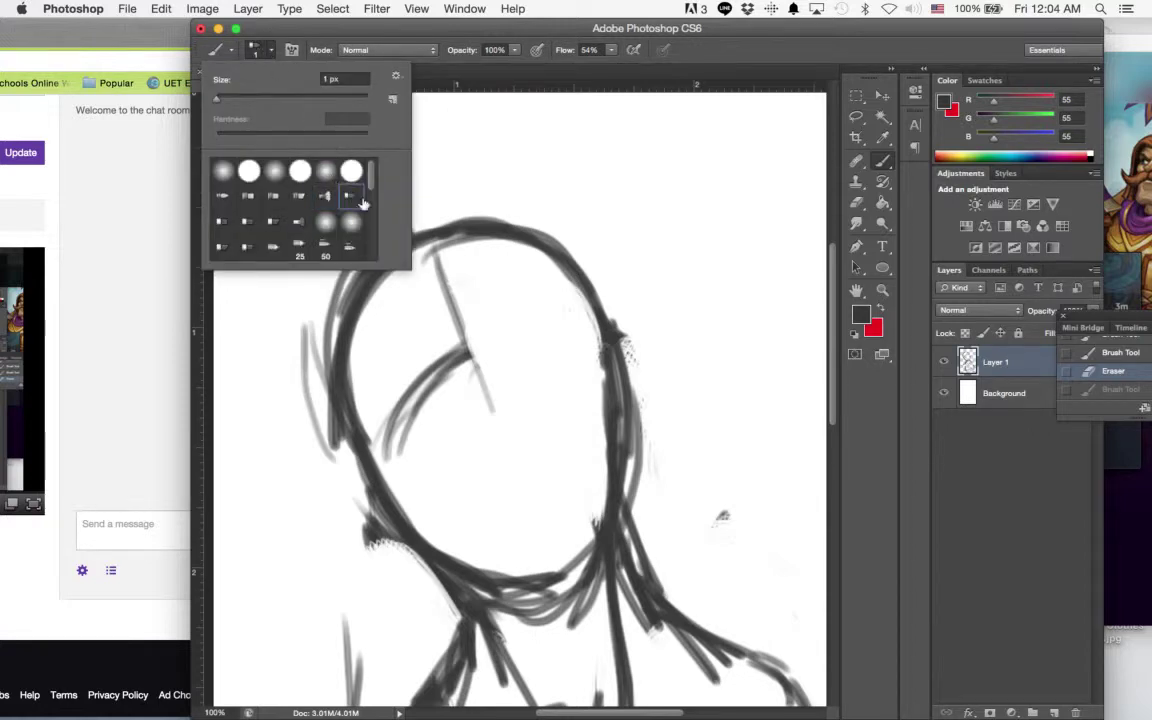
click(234, 101)
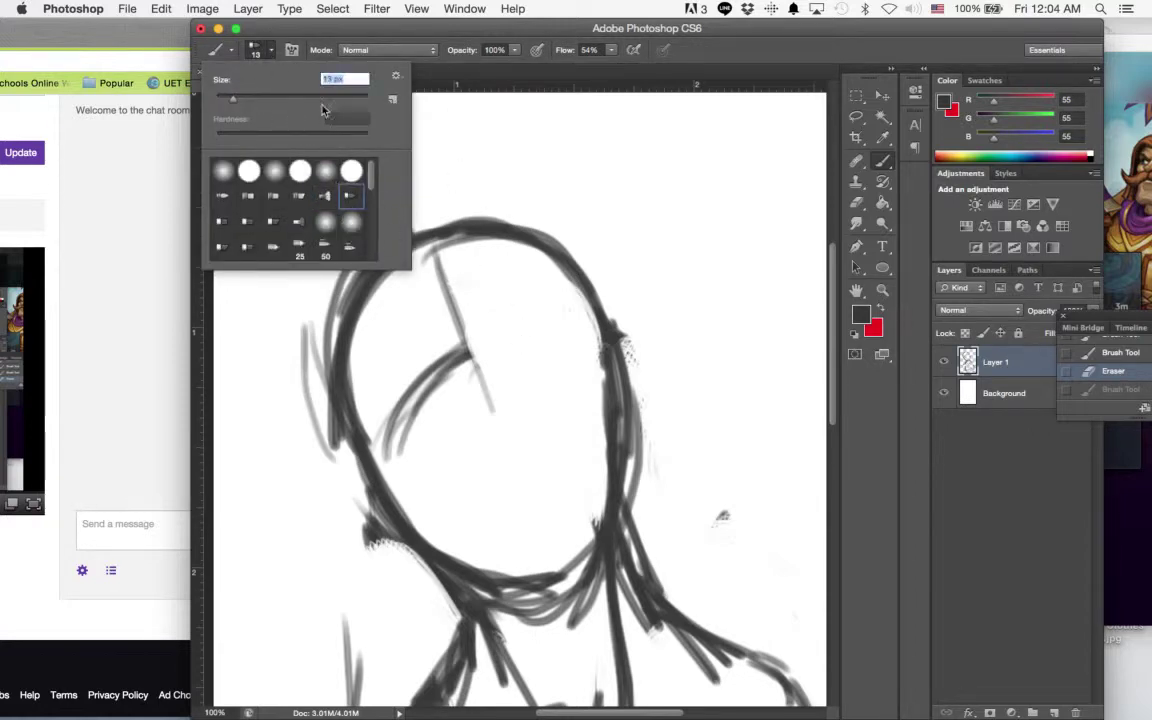
click(360, 32)
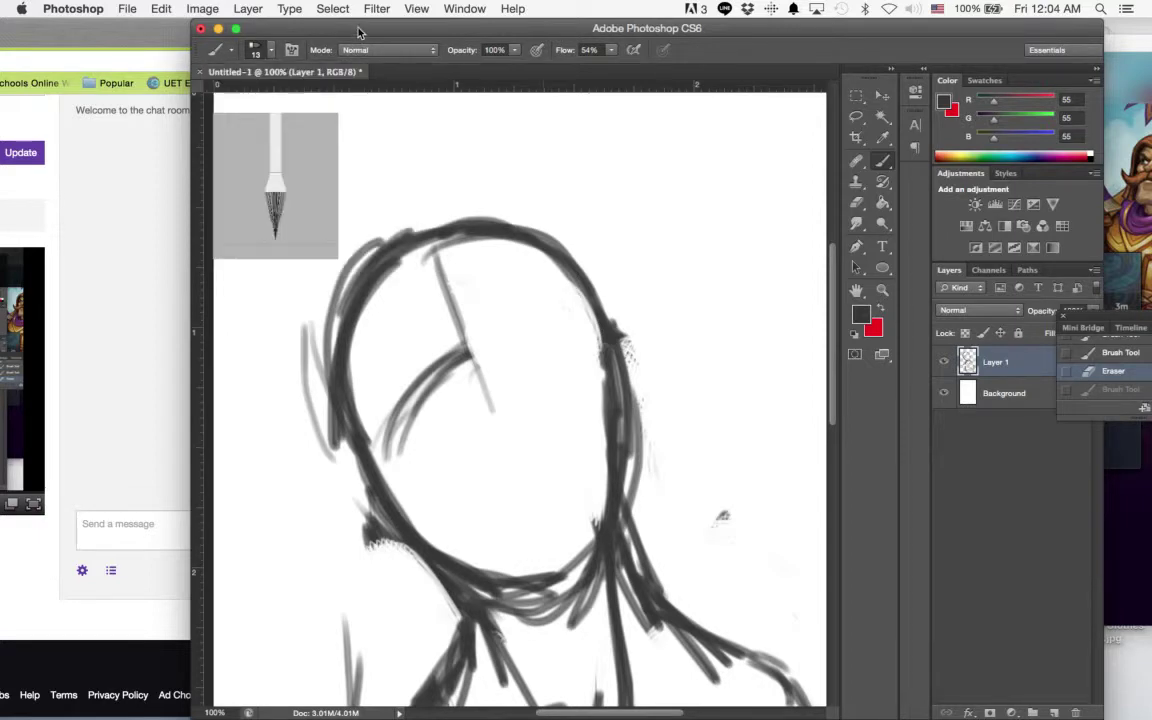
drag(502, 347, 514, 327)
mouse_move(503, 347)
mouse_down()
mouse_move(516, 328)
mouse_move(565, 326)
mouse_move(531, 344)
mouse_move(563, 326)
mouse_move(547, 344)
mouse_move(562, 327)
mouse_move(512, 321)
mouse_move(520, 315)
mouse_move(503, 299)
mouse_move(545, 277)
mouse_up()
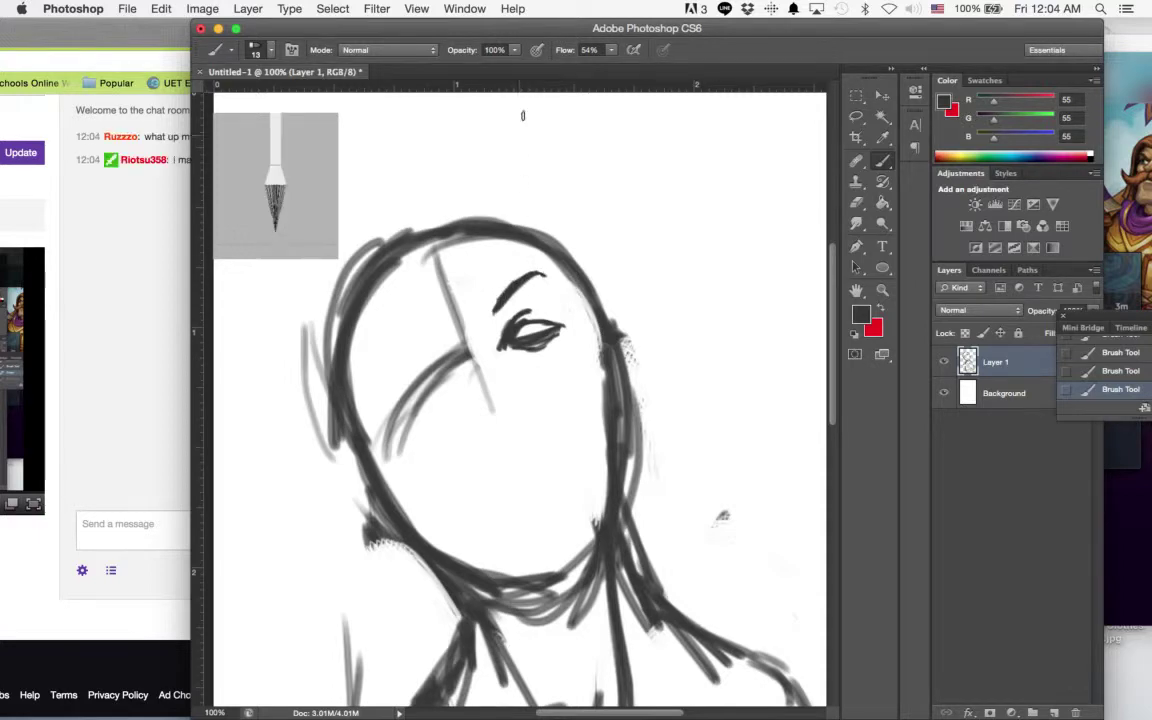
- Move the Photoshop window aside to uncover the stream chat, and refine the eyebrow tip and the lashes around the eye
drag(549, 37, 645, 23)
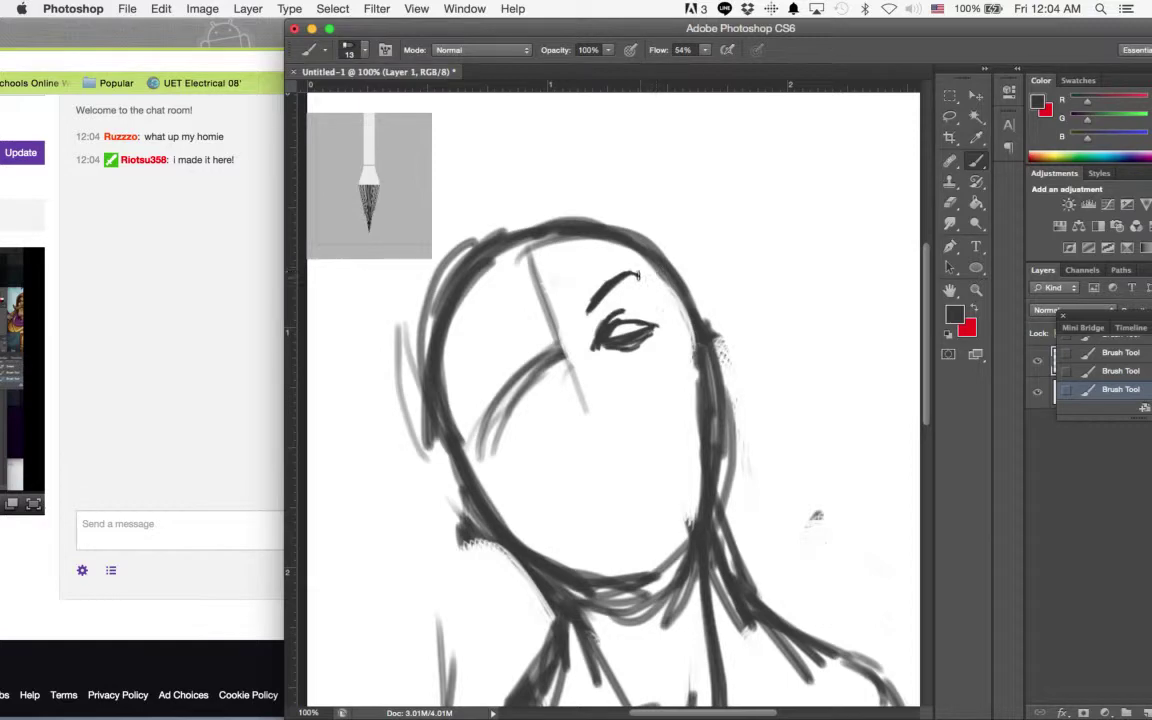
mouse_move(638, 274)
mouse_down()
mouse_move(649, 281)
mouse_move(584, 315)
mouse_move(611, 354)
mouse_move(625, 351)
mouse_up()
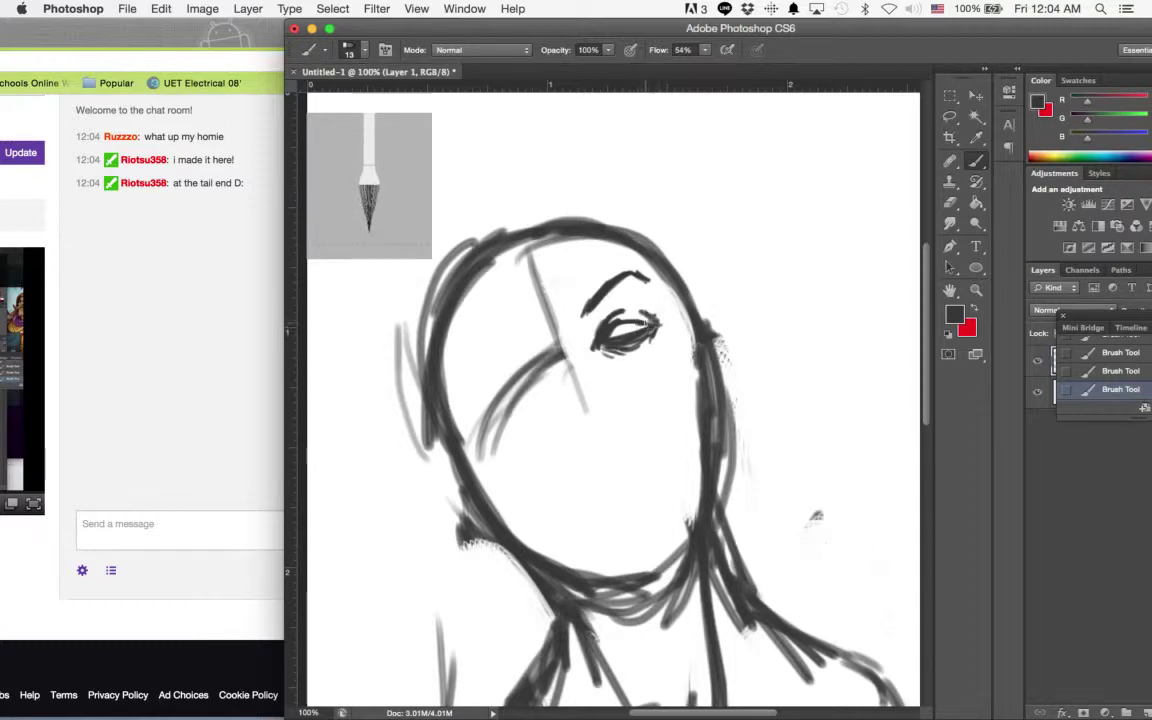
- Try jagged strokes under the eye and a cheek line, and erase them along with the remaining face guidelines
drag(639, 347, 648, 354)
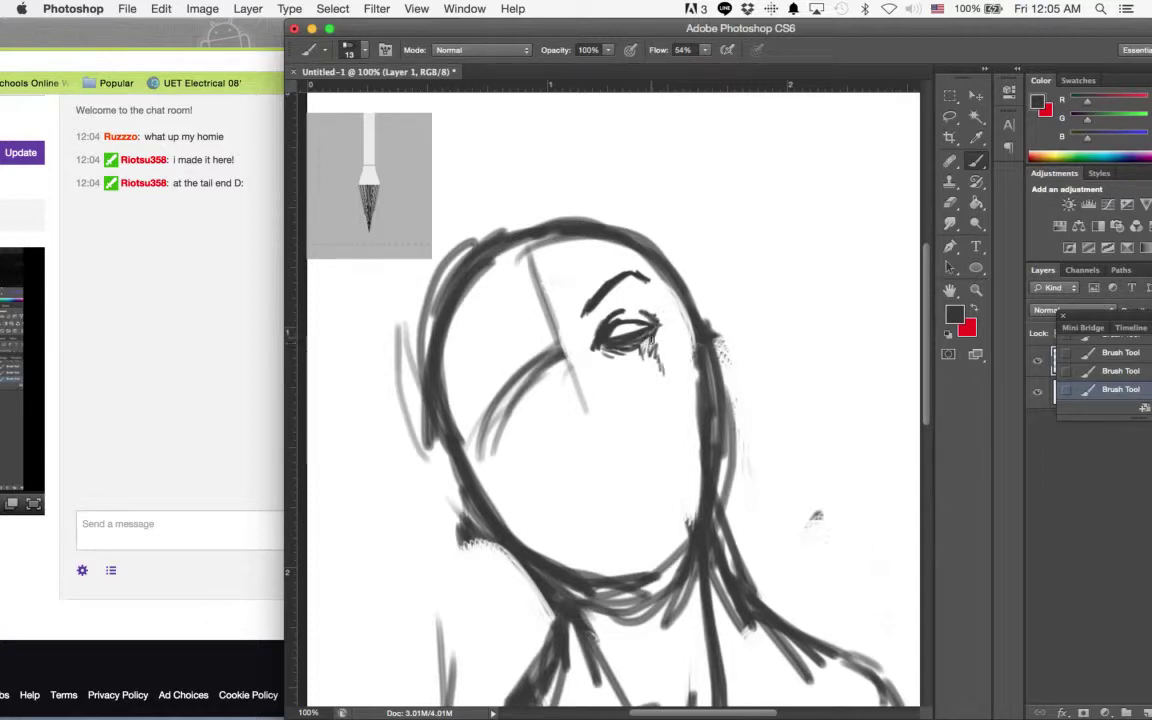
mouse_move(652, 343)
mouse_down()
mouse_move(675, 374)
mouse_move(674, 455)
mouse_up()
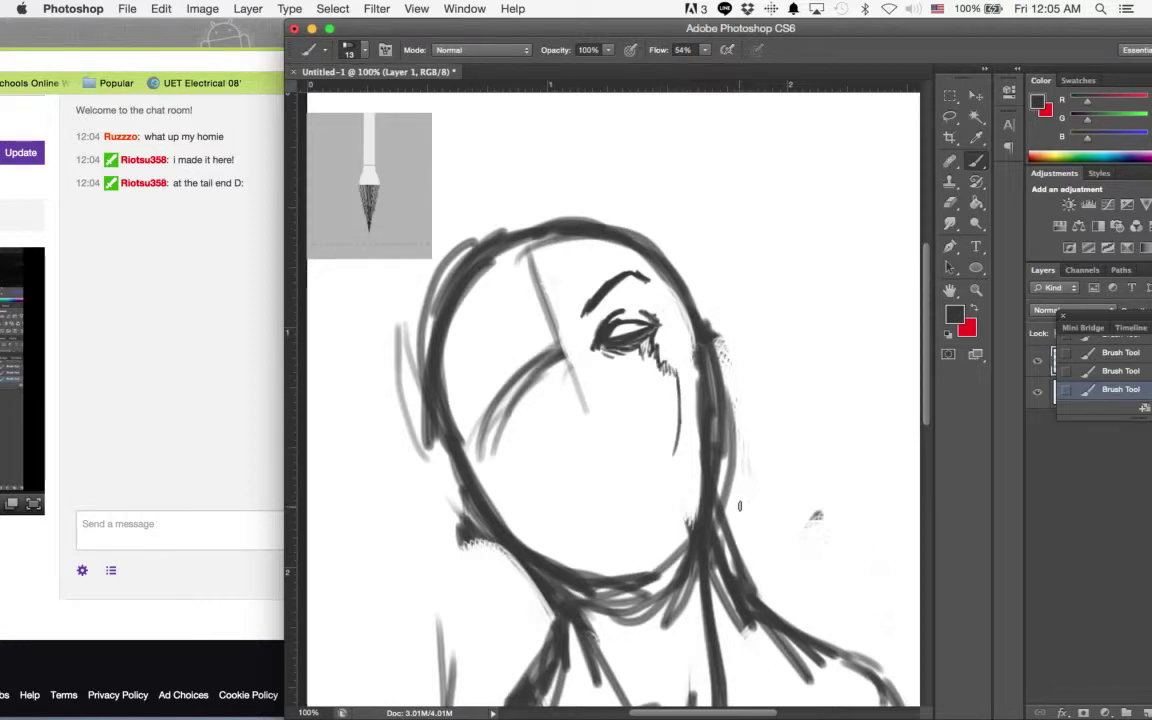
mouse_move(656, 381)
mouse_down()
mouse_move(671, 439)
mouse_move(600, 374)
mouse_move(655, 364)
mouse_move(587, 383)
mouse_move(558, 341)
mouse_move(504, 453)
mouse_move(517, 440)
mouse_move(516, 318)
mouse_move(547, 325)
mouse_move(537, 306)
mouse_move(494, 396)
mouse_move(502, 322)
mouse_move(540, 280)
mouse_up()
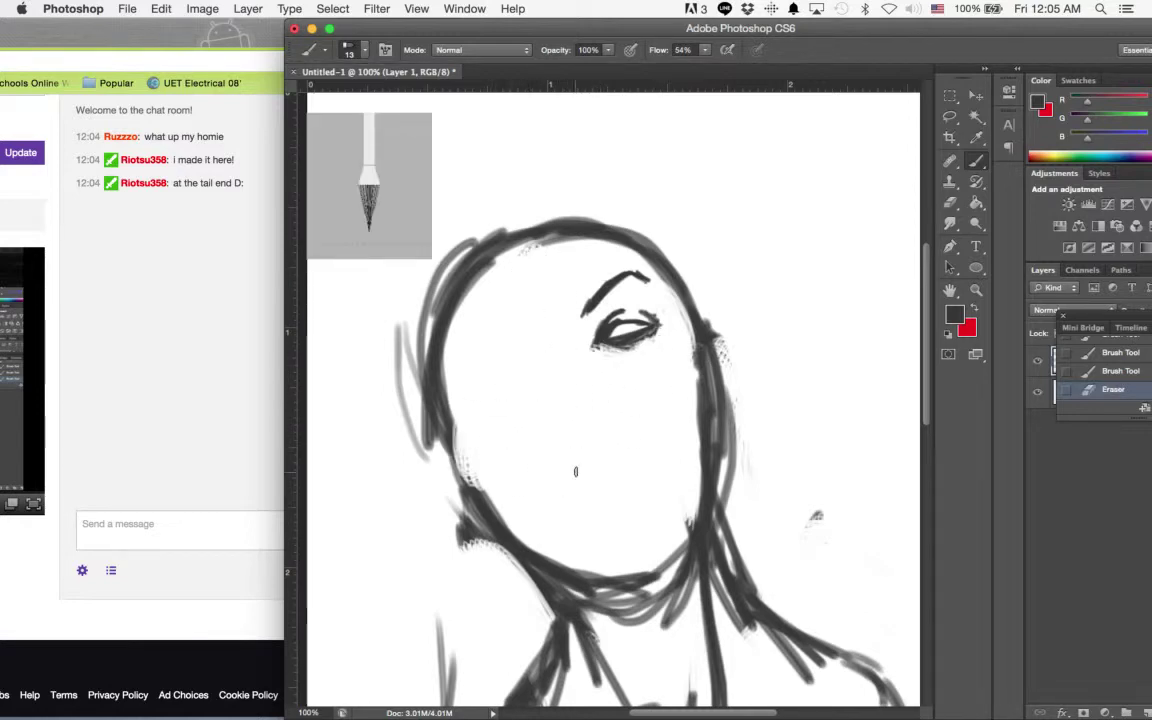
- Draw two pairs of slanted frown lines between the brows and a small zigzag nose in the middle of the face
click(576, 473)
key(z)
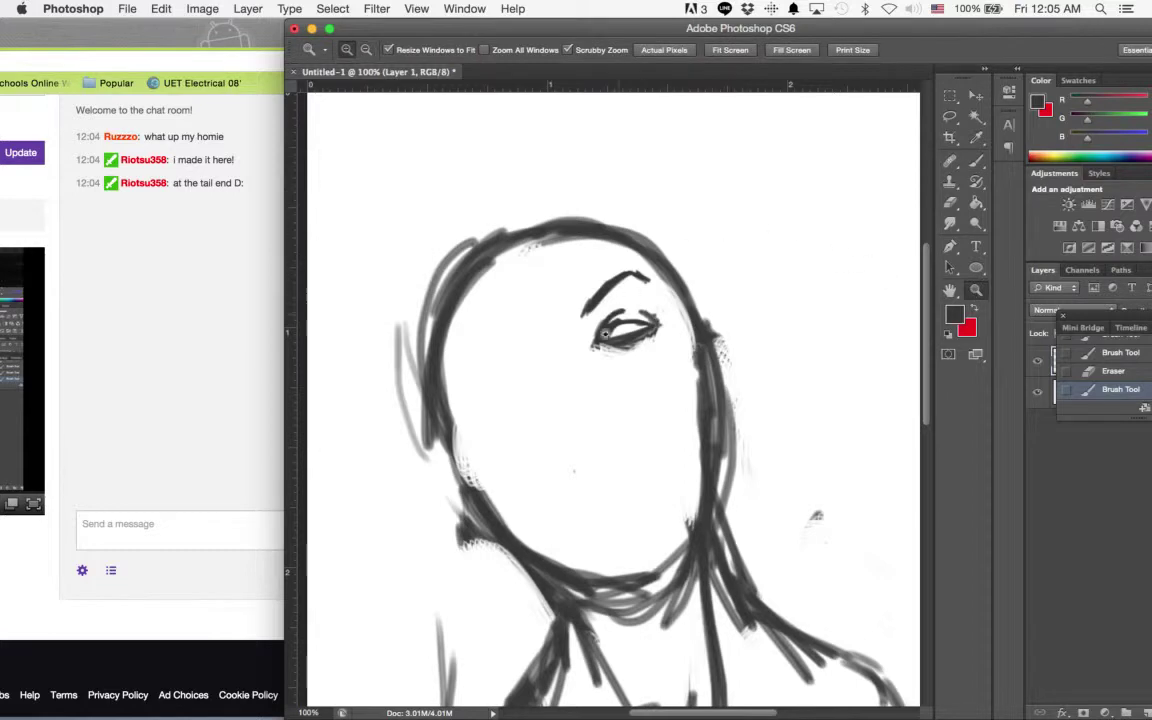
click(558, 347)
click(558, 348)
alt+click(633, 322)
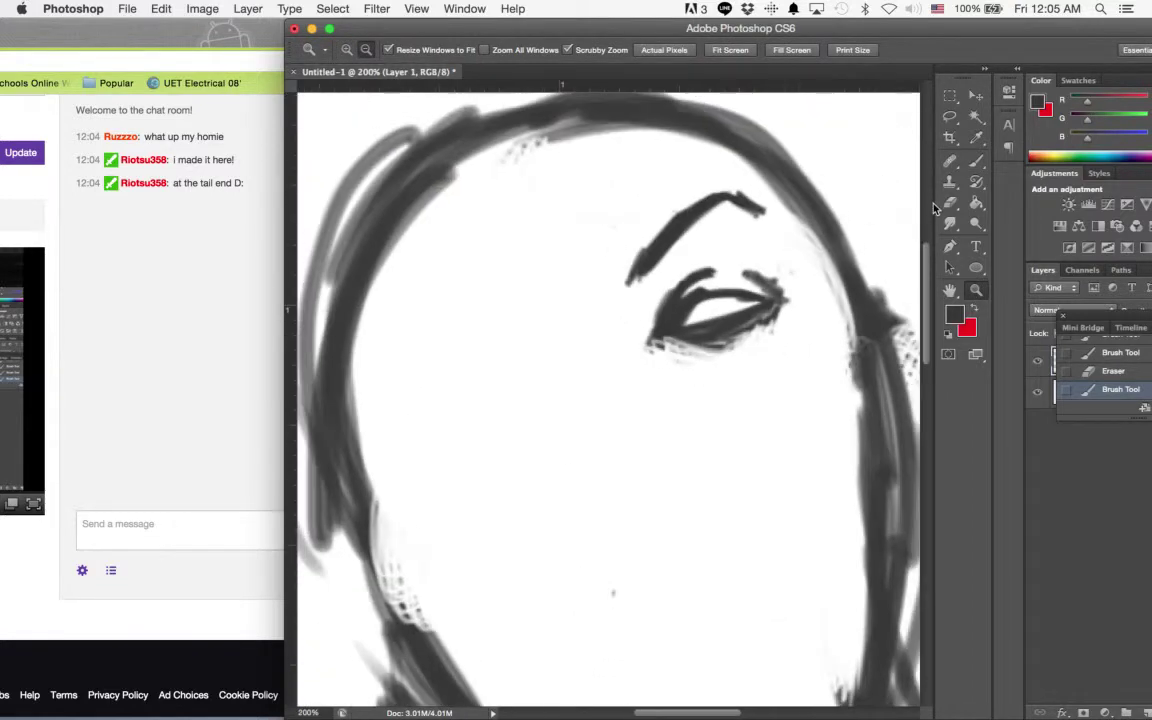
click(973, 164)
mouse_move(555, 322)
mouse_down()
mouse_move(575, 331)
mouse_move(566, 326)
mouse_up()
drag(551, 277, 586, 363)
drag(585, 266, 603, 374)
mouse_move(617, 502)
mouse_down()
mouse_move(619, 514)
mouse_move(634, 499)
mouse_move(666, 499)
mouse_move(650, 489)
mouse_move(671, 497)
mouse_move(646, 523)
mouse_up()
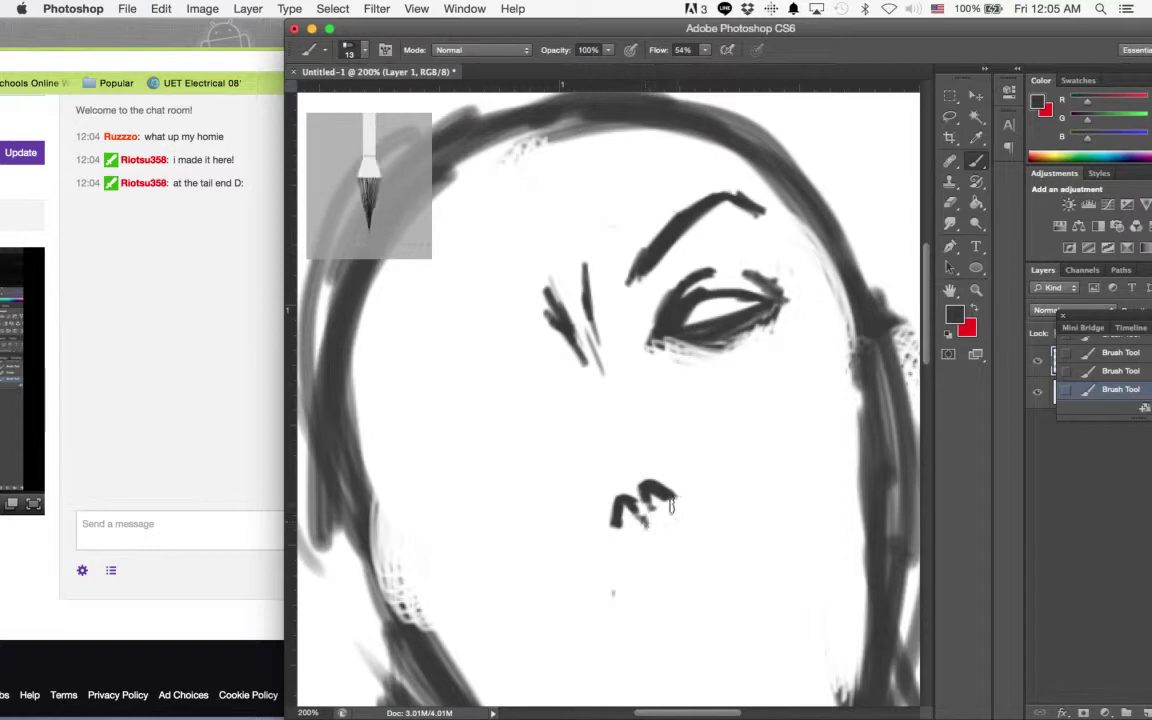
- Thicken the lids of the finished eye and draw a jagged scar from its eyebrow tip down across the cheek
drag(604, 396, 569, 366)
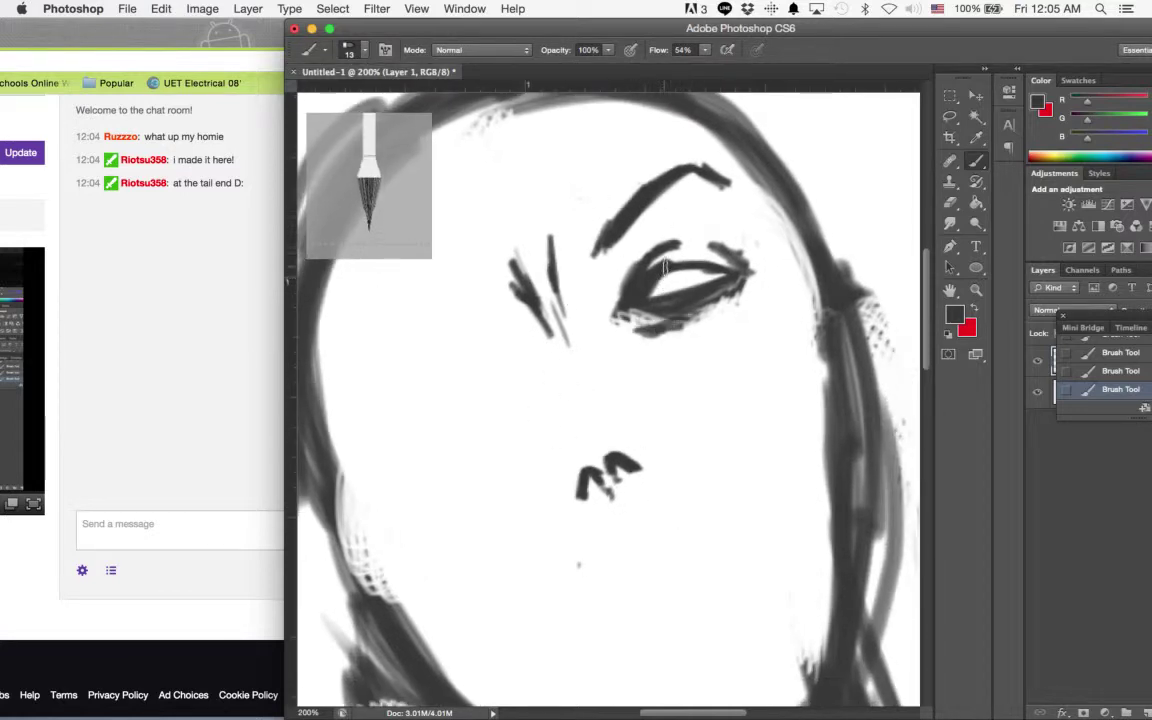
drag(652, 252, 692, 262)
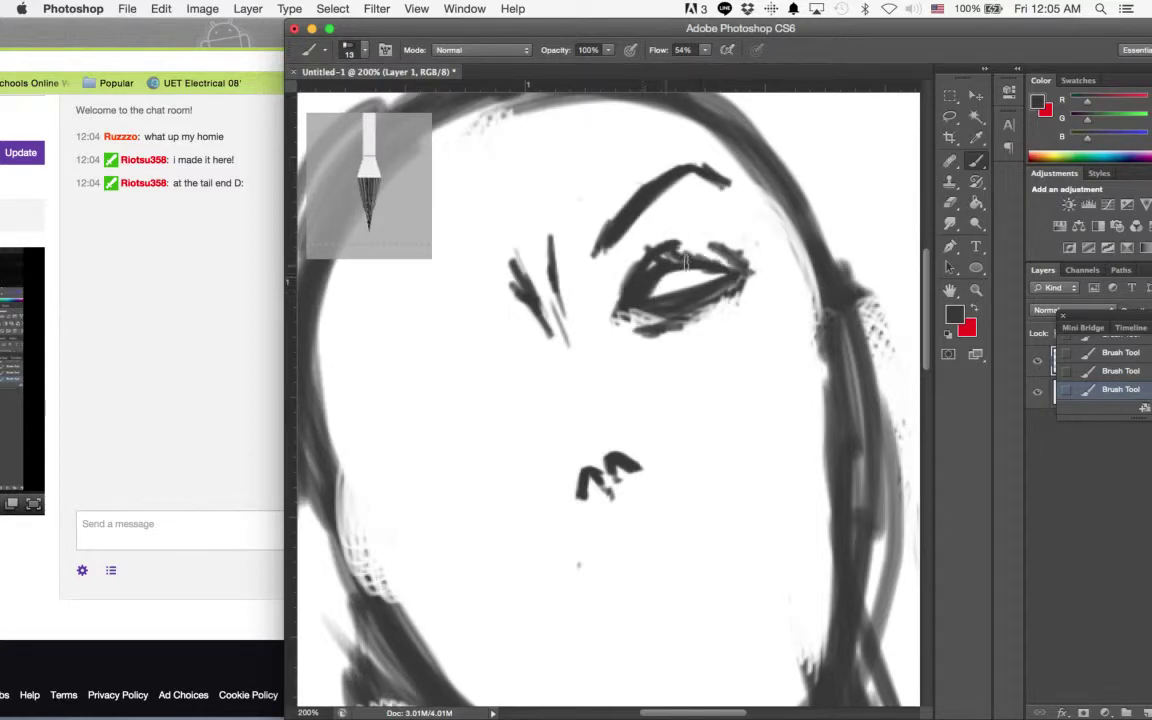
mouse_move(661, 308)
mouse_down()
mouse_move(655, 320)
mouse_move(728, 277)
mouse_move(735, 209)
mouse_up()
mouse_move(722, 150)
mouse_down()
mouse_move(772, 284)
mouse_move(740, 448)
mouse_up()
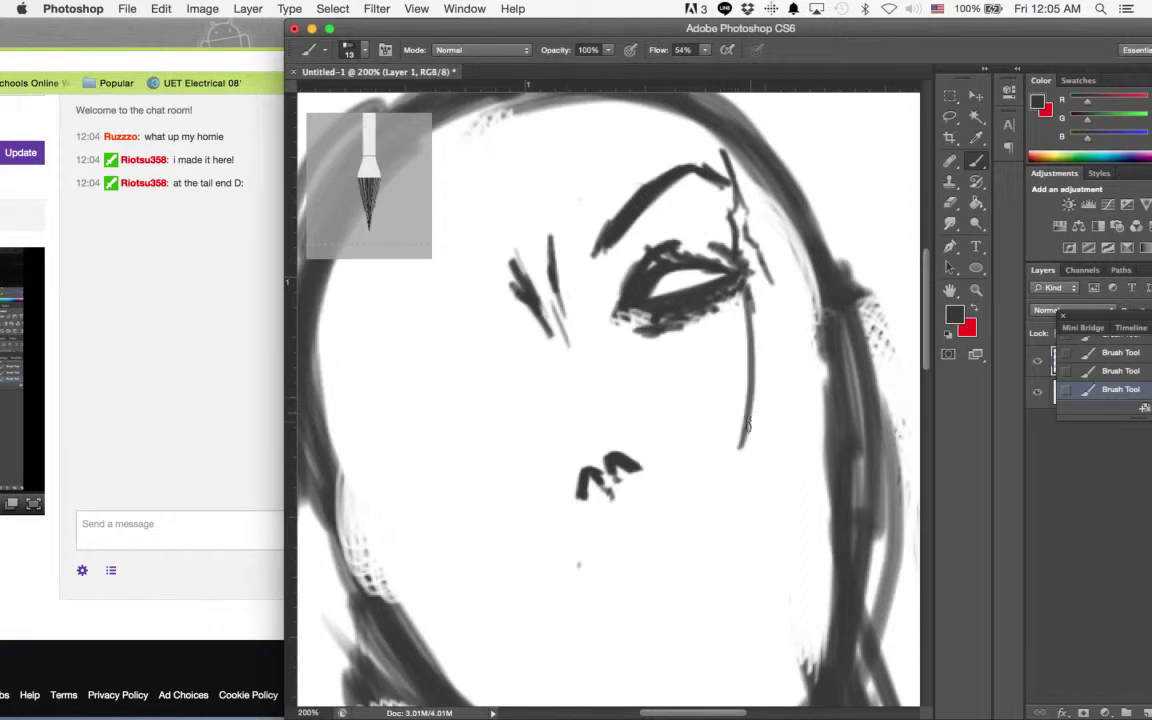
mouse_move(759, 313)
mouse_down()
mouse_move(749, 405)
mouse_move(768, 285)
mouse_move(729, 180)
mouse_up()
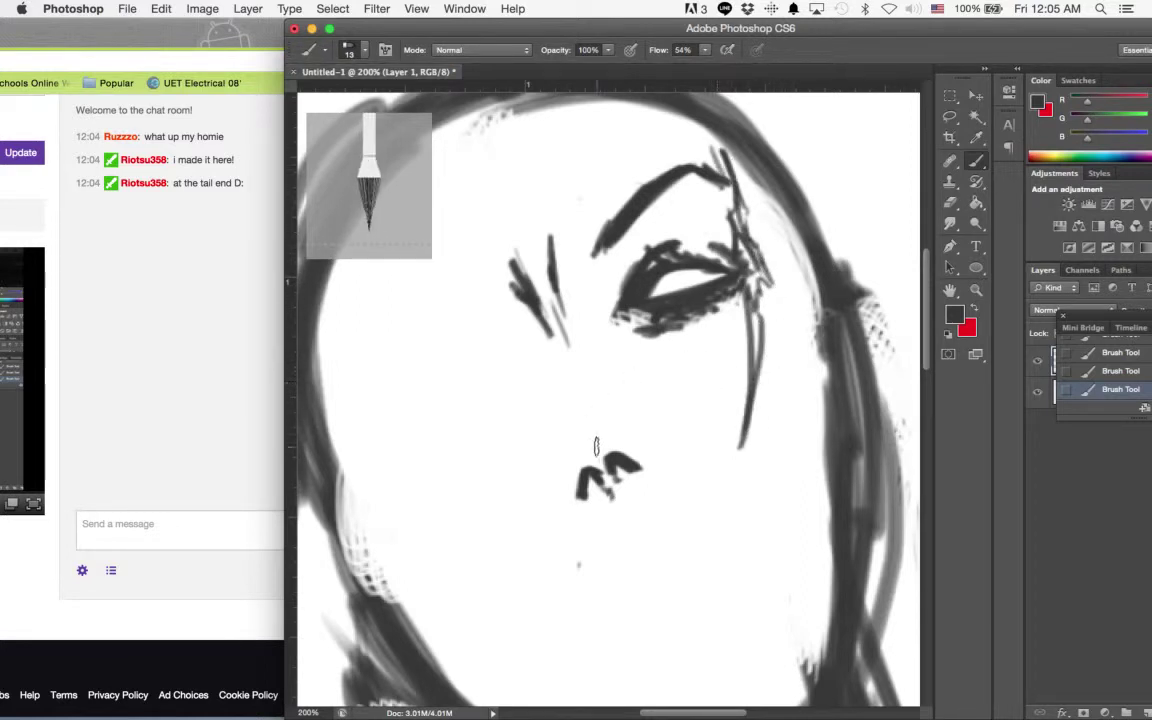
drag(553, 258, 613, 260)
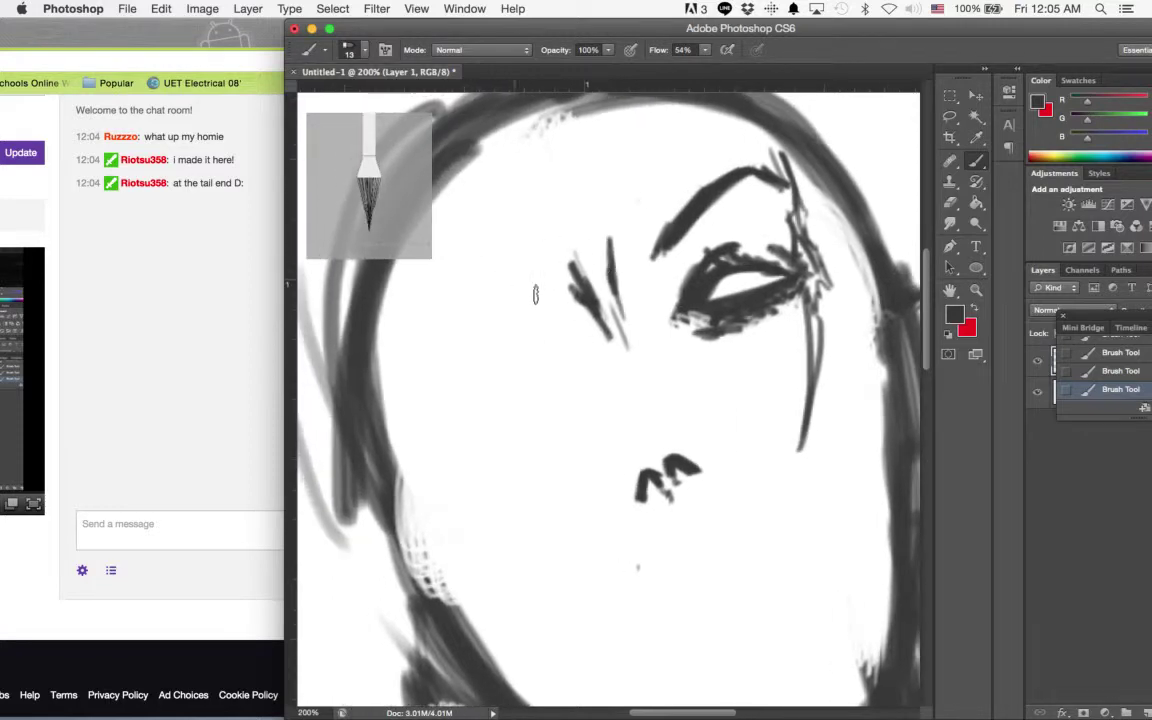
mouse_move(464, 361)
mouse_down()
mouse_move(442, 390)
mouse_move(481, 356)
mouse_up()
mouse_move(432, 403)
mouse_down()
mouse_move(486, 355)
mouse_move(514, 348)
mouse_move(531, 366)
mouse_move(541, 356)
mouse_up()
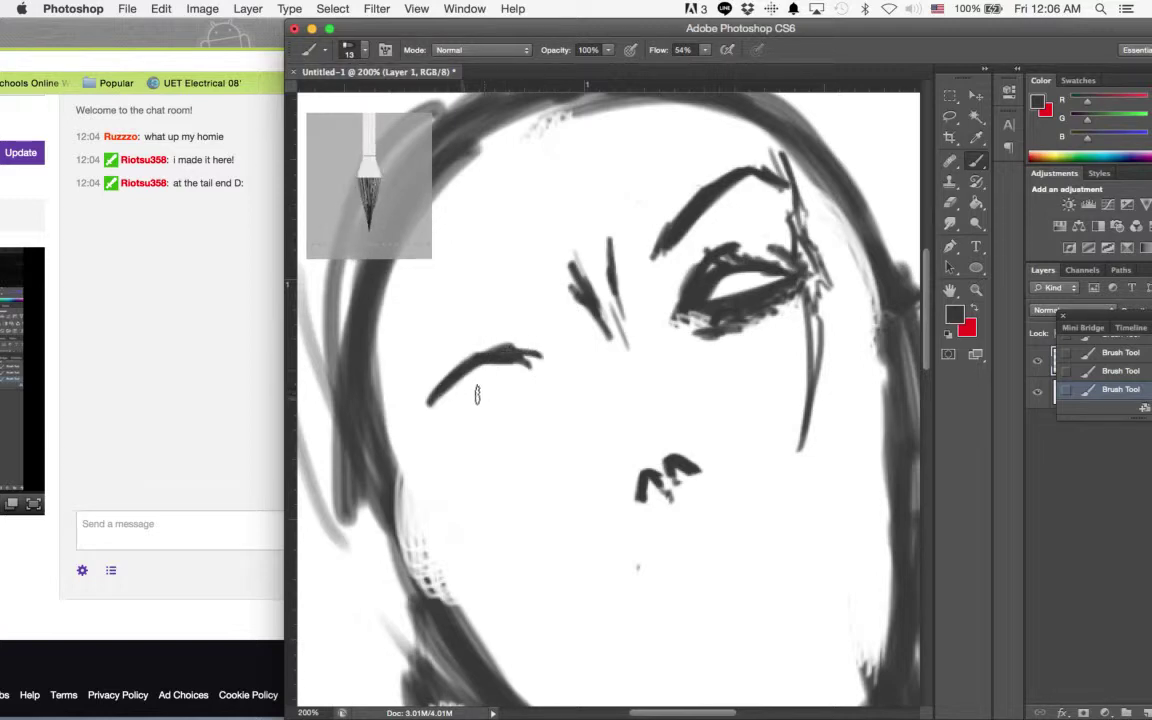
mouse_move(484, 391)
mouse_down()
mouse_move(444, 402)
mouse_move(507, 372)
mouse_move(489, 386)
mouse_move(498, 395)
mouse_up()
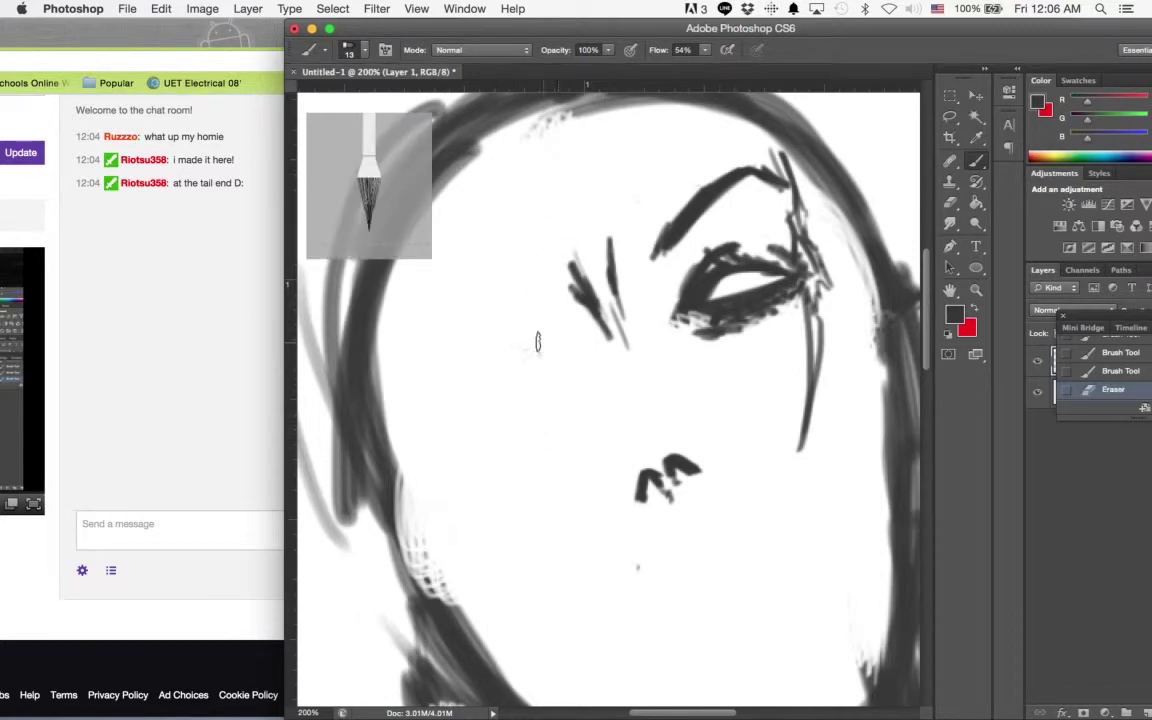
- Draw a slanted, almond-shaped second eye on the left half of the face, with a heavy upper lid and a darkened lower lid
drag(538, 343, 557, 354)
mouse_move(466, 389)
mouse_down()
mouse_move(508, 348)
mouse_move(567, 352)
mouse_move(463, 388)
mouse_move(551, 340)
mouse_move(570, 350)
mouse_move(543, 372)
mouse_up()
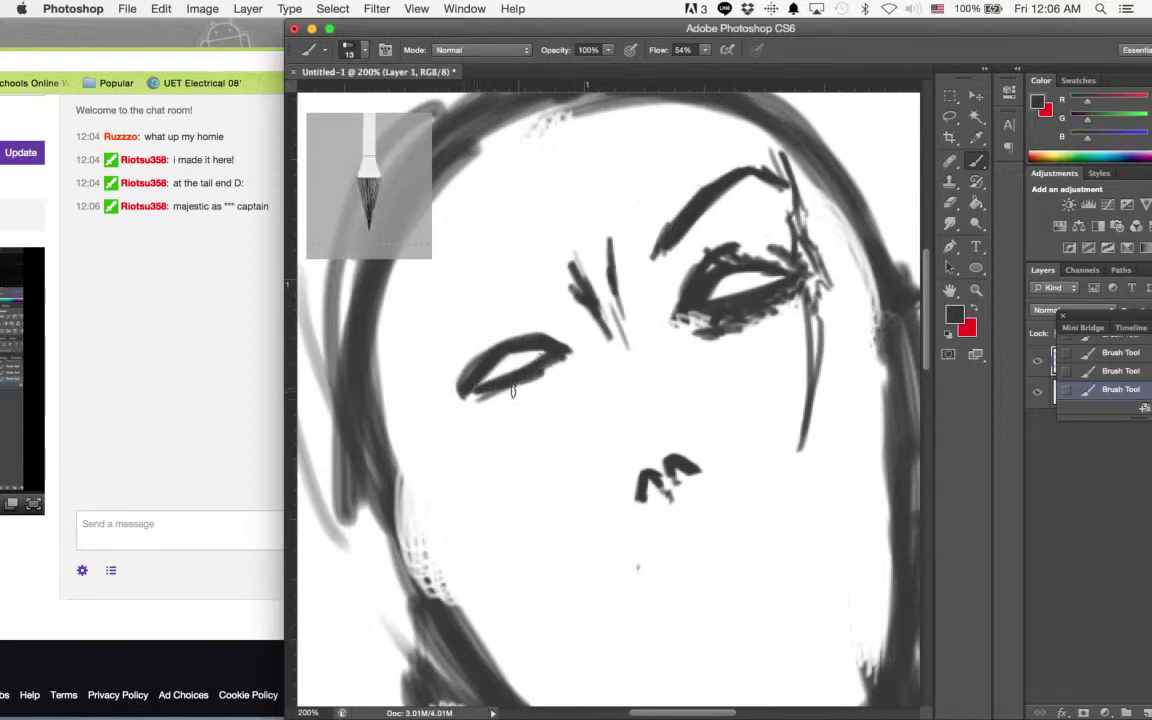
drag(511, 393, 486, 401)
mouse_move(561, 358)
mouse_down()
mouse_move(494, 406)
mouse_move(557, 371)
mouse_move(496, 400)
mouse_move(522, 345)
mouse_move(483, 358)
mouse_move(461, 388)
mouse_move(513, 328)
mouse_move(552, 329)
mouse_move(493, 358)
mouse_move(532, 317)
mouse_up()
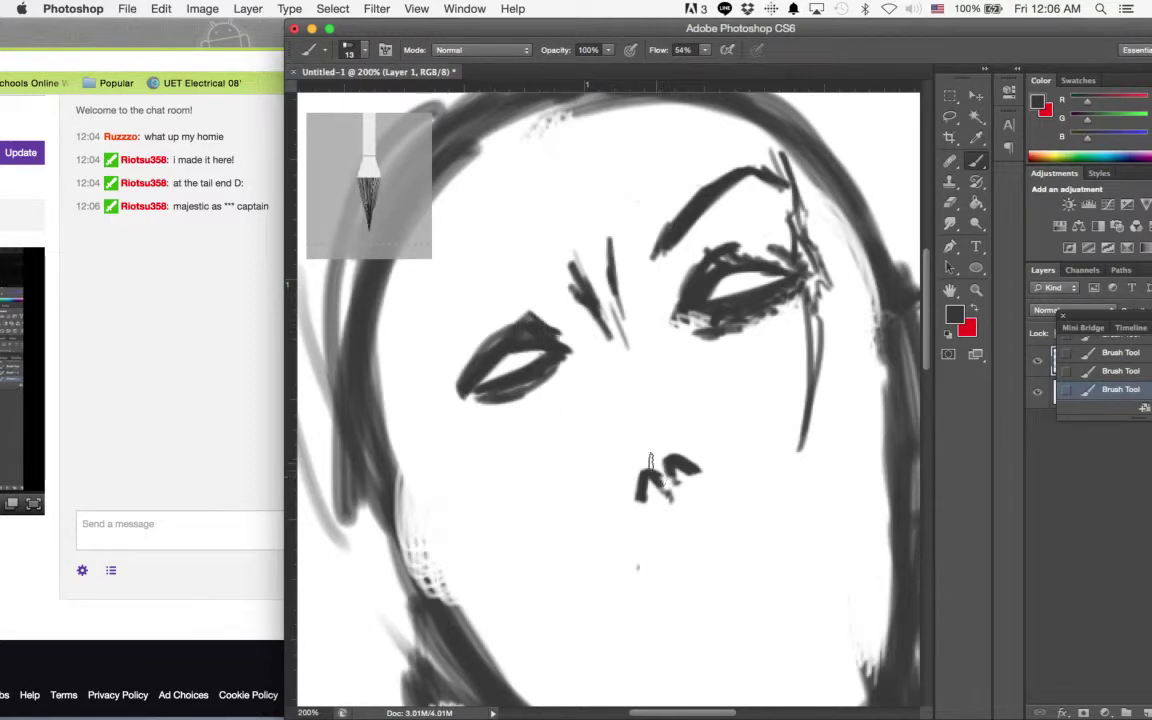
- Set the eraser size to 14 px and erase the outer part of the left eye's upper lid
key(e)
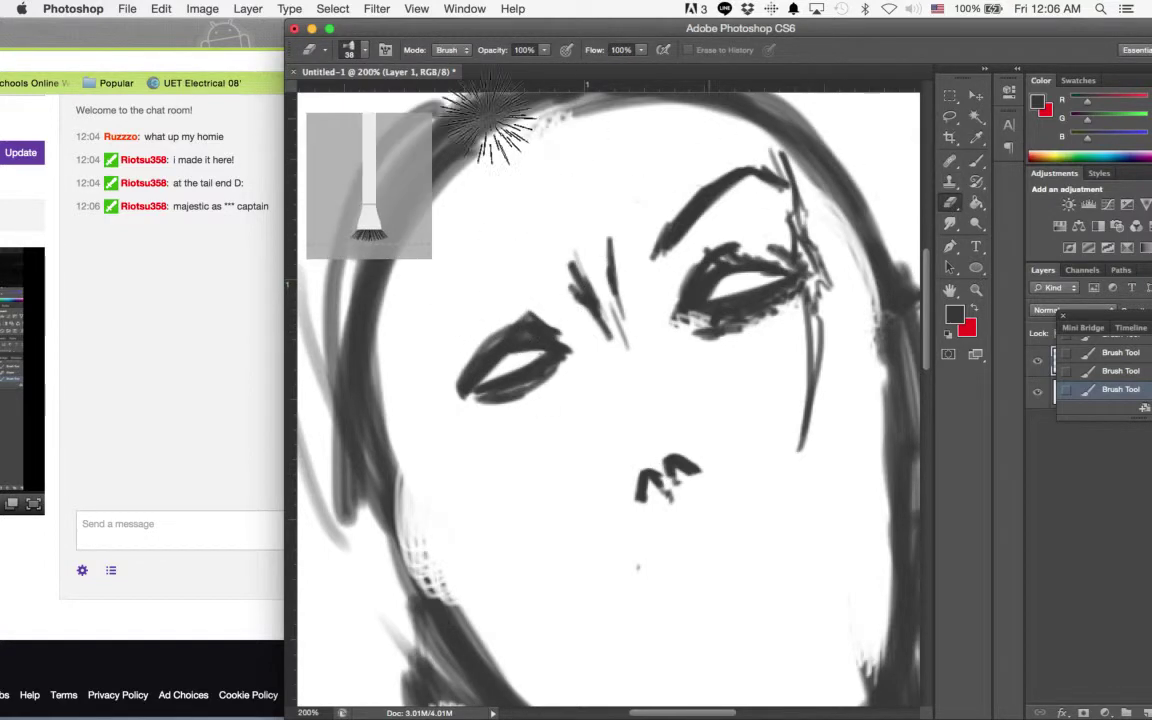
click(342, 47)
click(327, 99)
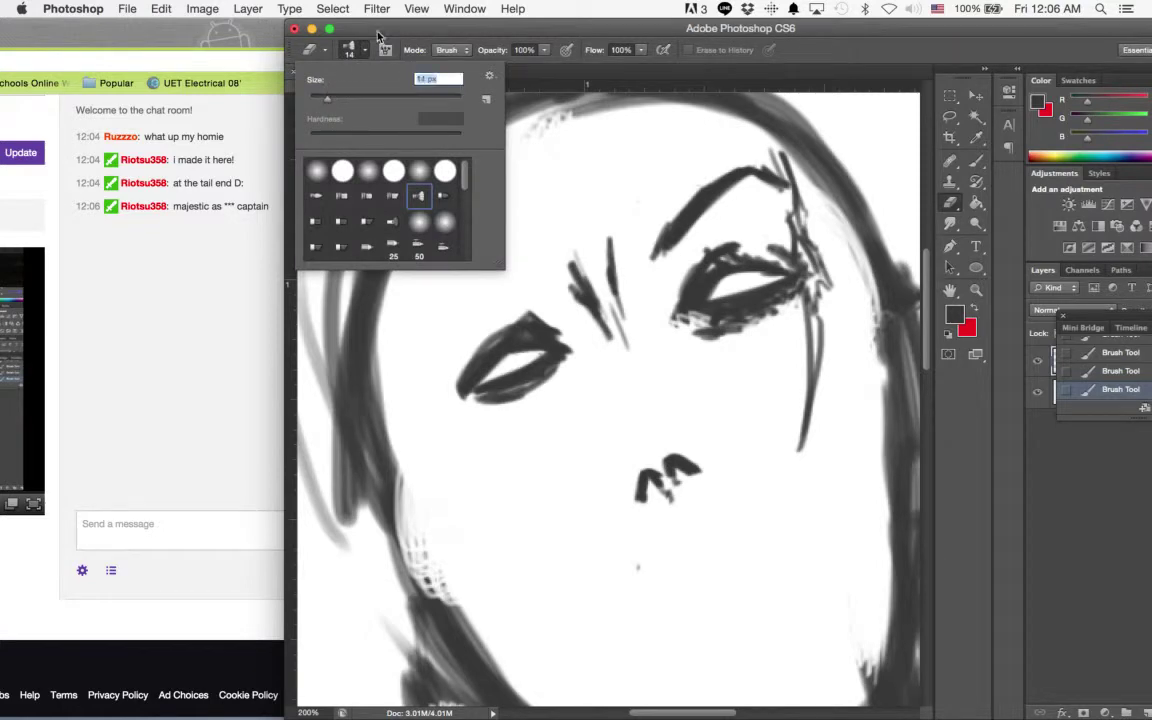
click(363, 46)
mouse_move(502, 304)
mouse_down()
mouse_move(442, 379)
mouse_move(510, 296)
mouse_move(601, 413)
mouse_up()
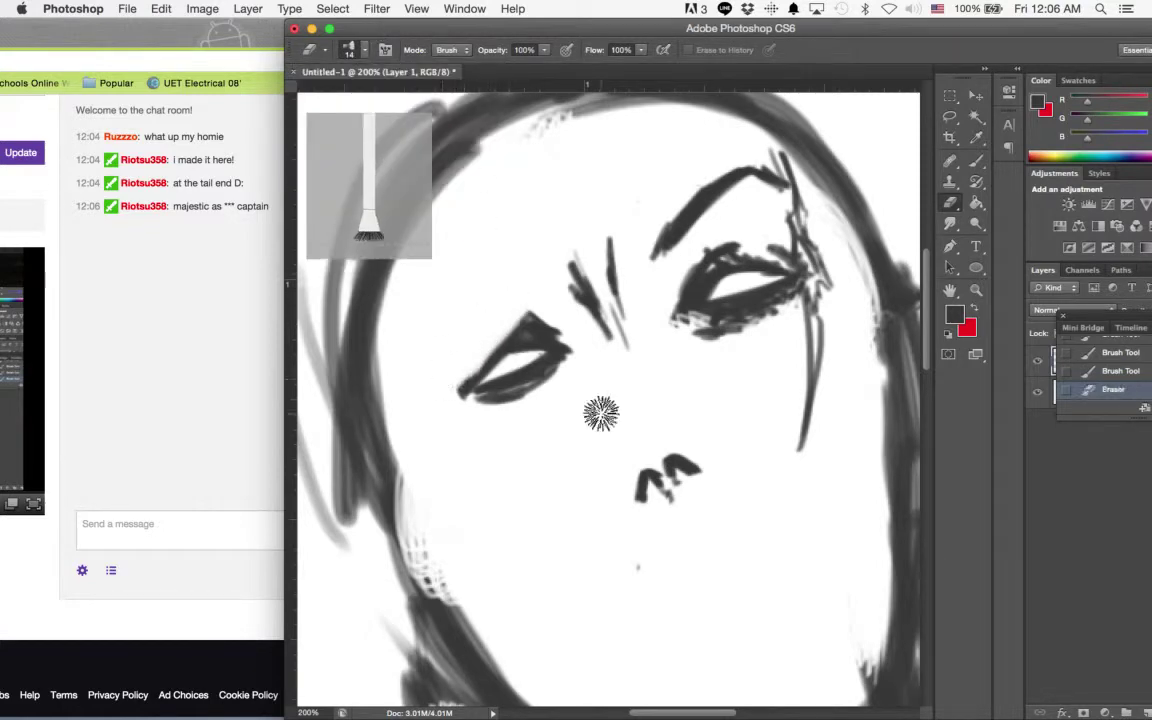
drag(464, 390, 512, 338)
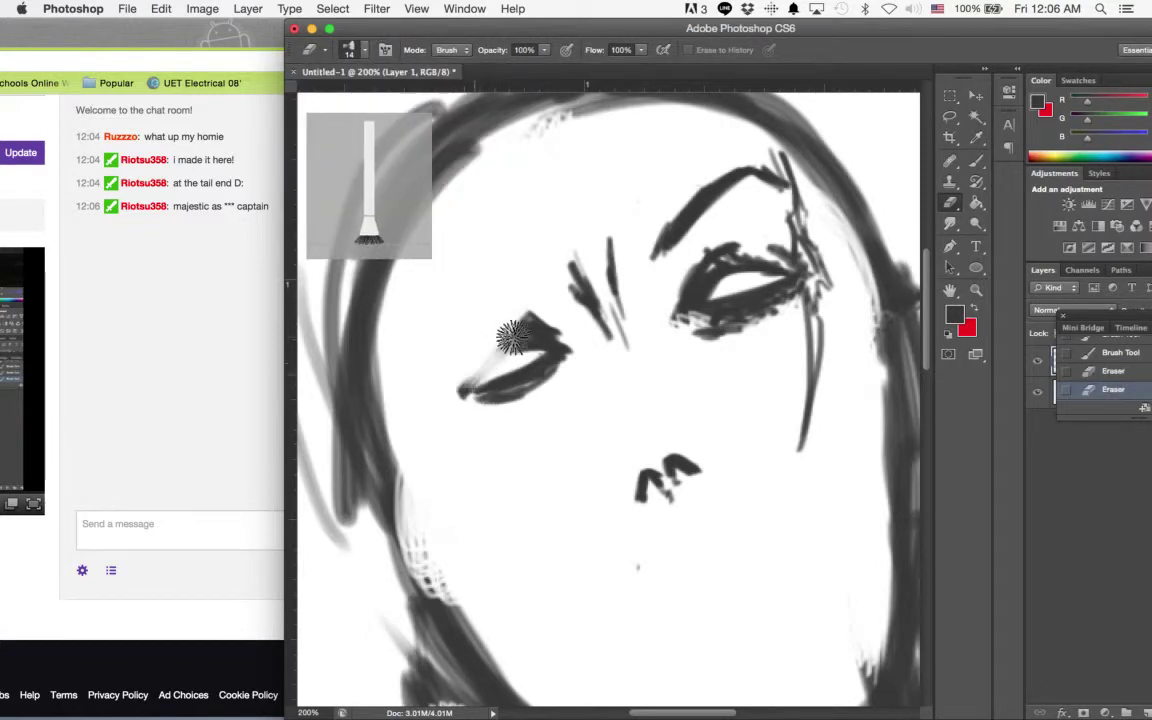
- Redraw the left eye's upper lid with the 13 px brush, adding a second crease stroke above it
click(976, 161)
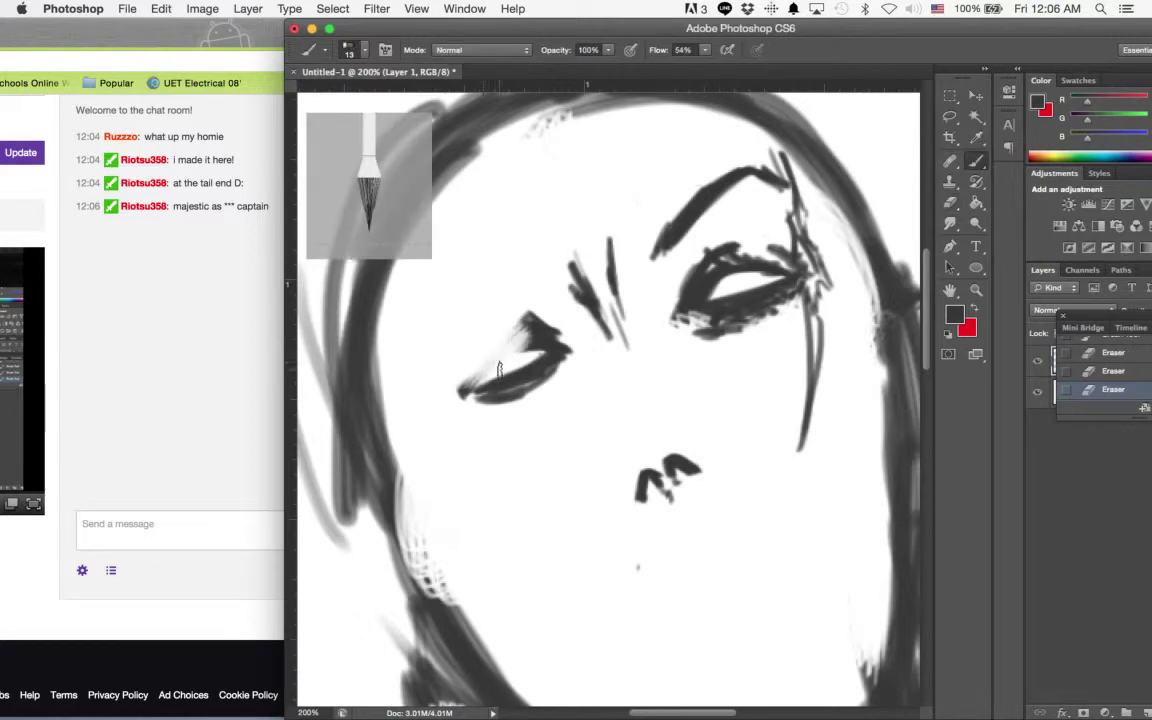
mouse_move(468, 389)
mouse_down()
mouse_move(500, 354)
mouse_move(537, 346)
mouse_up()
mouse_move(470, 373)
mouse_down()
mouse_move(531, 330)
mouse_move(472, 384)
mouse_up()
drag(532, 320, 484, 346)
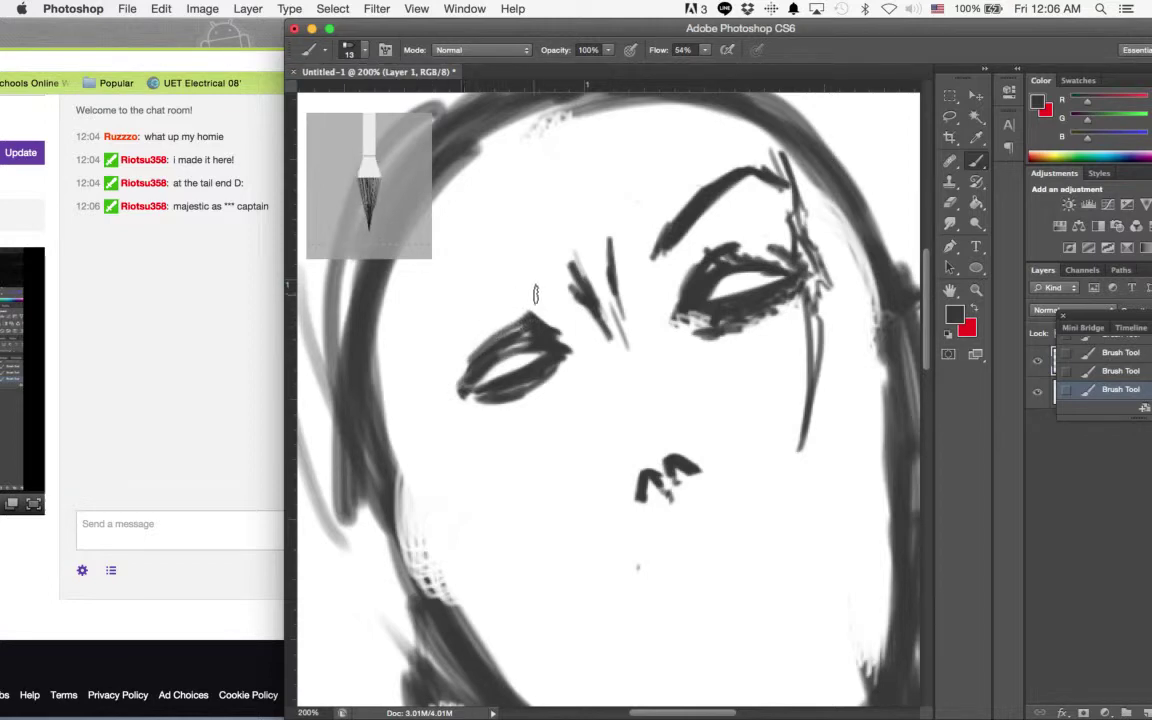
- Draw a nearly flat eyebrow above the left eye and erase the frown lines between the brows
drag(510, 288, 426, 274)
mouse_move(426, 274)
mouse_down()
mouse_move(520, 292)
mouse_move(430, 283)
mouse_move(518, 277)
mouse_move(491, 272)
mouse_move(522, 284)
mouse_move(484, 287)
mouse_move(433, 276)
mouse_move(416, 287)
mouse_move(506, 285)
mouse_move(435, 273)
mouse_move(418, 285)
mouse_move(441, 276)
mouse_move(527, 300)
mouse_move(533, 282)
mouse_move(613, 340)
mouse_move(606, 249)
mouse_up()
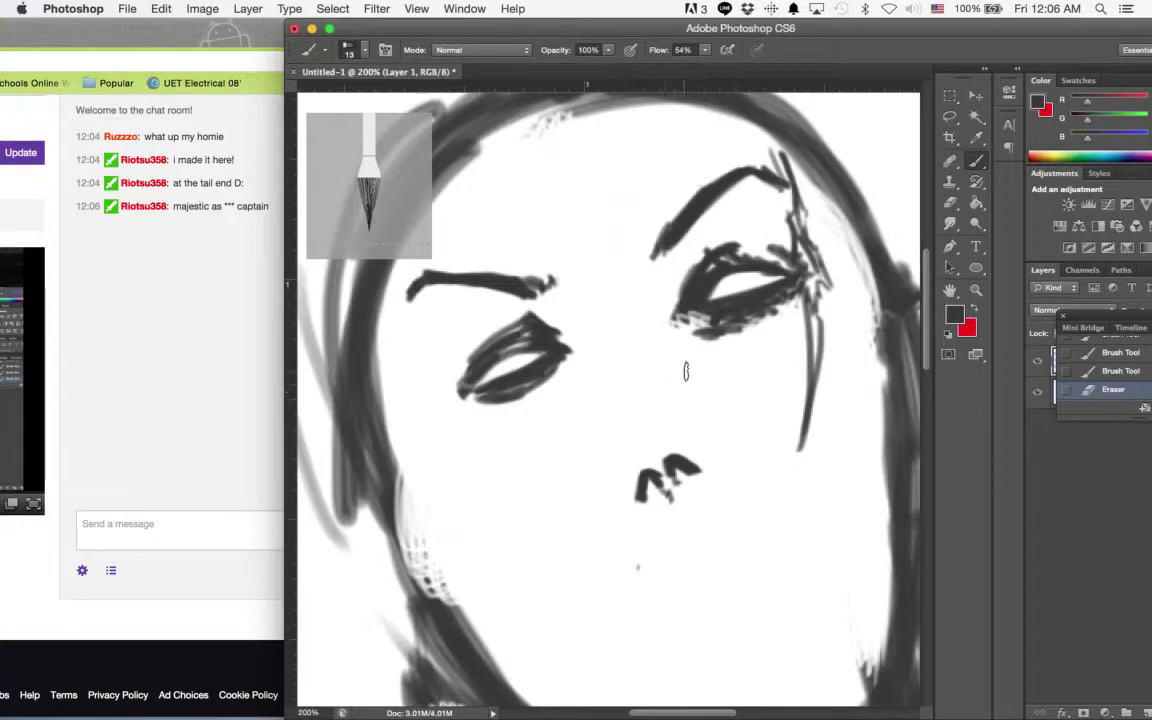
drag(534, 317, 567, 328)
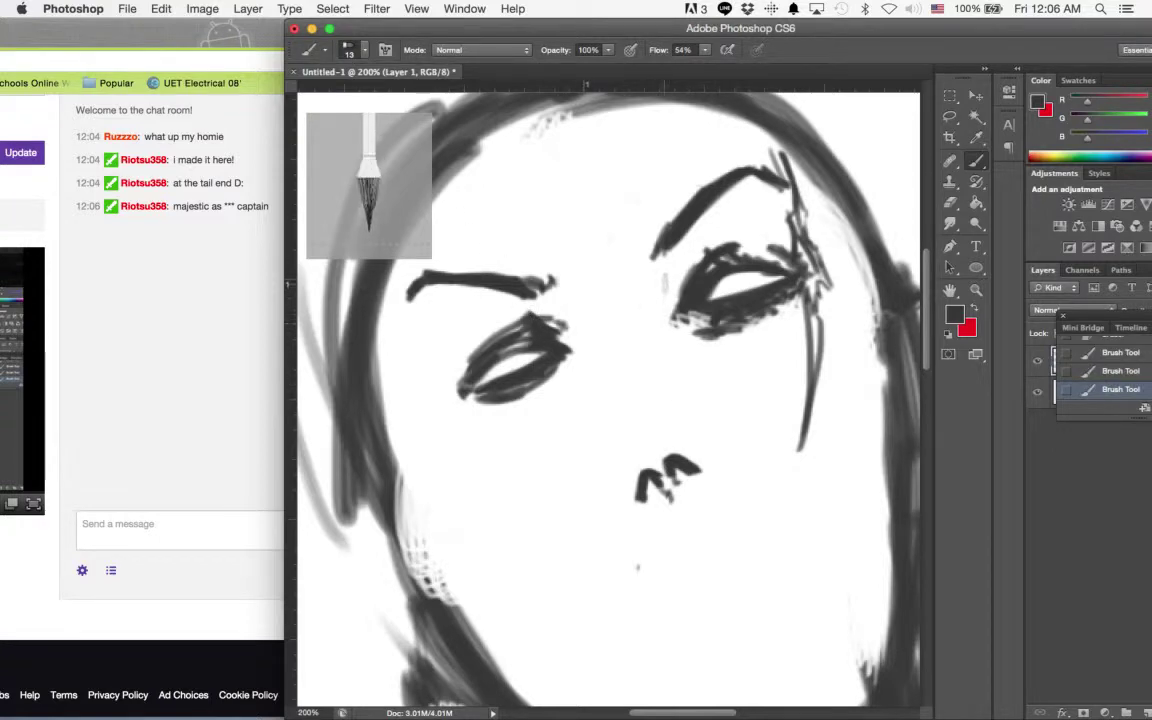
- Add short dark strokes at the right eye's inner corner, and erase the stray marks between the eyes
drag(664, 292, 674, 282)
drag(597, 293, 590, 266)
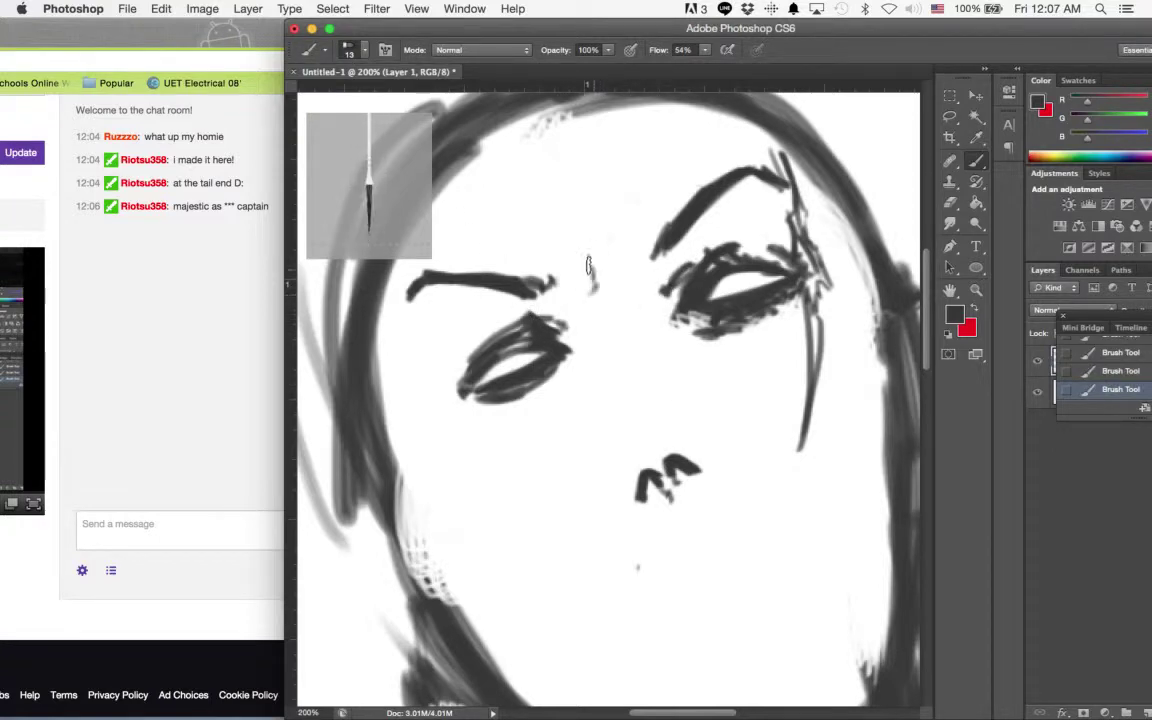
click(713, 456)
mouse_move(587, 263)
mouse_down()
mouse_move(604, 314)
mouse_move(554, 311)
mouse_up()
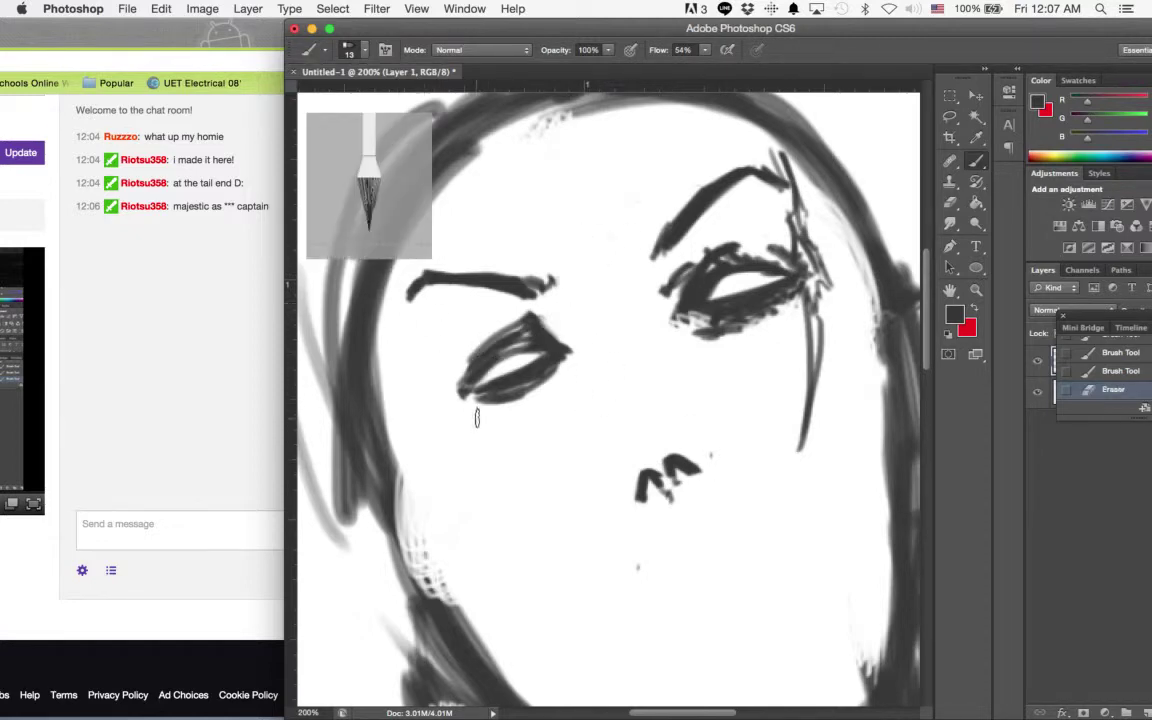
- Add short contour strokes around both corners of the left eye and darken the lower lid of the right eye
mouse_move(467, 390)
mouse_down()
mouse_move(462, 402)
mouse_move(498, 413)
mouse_up()
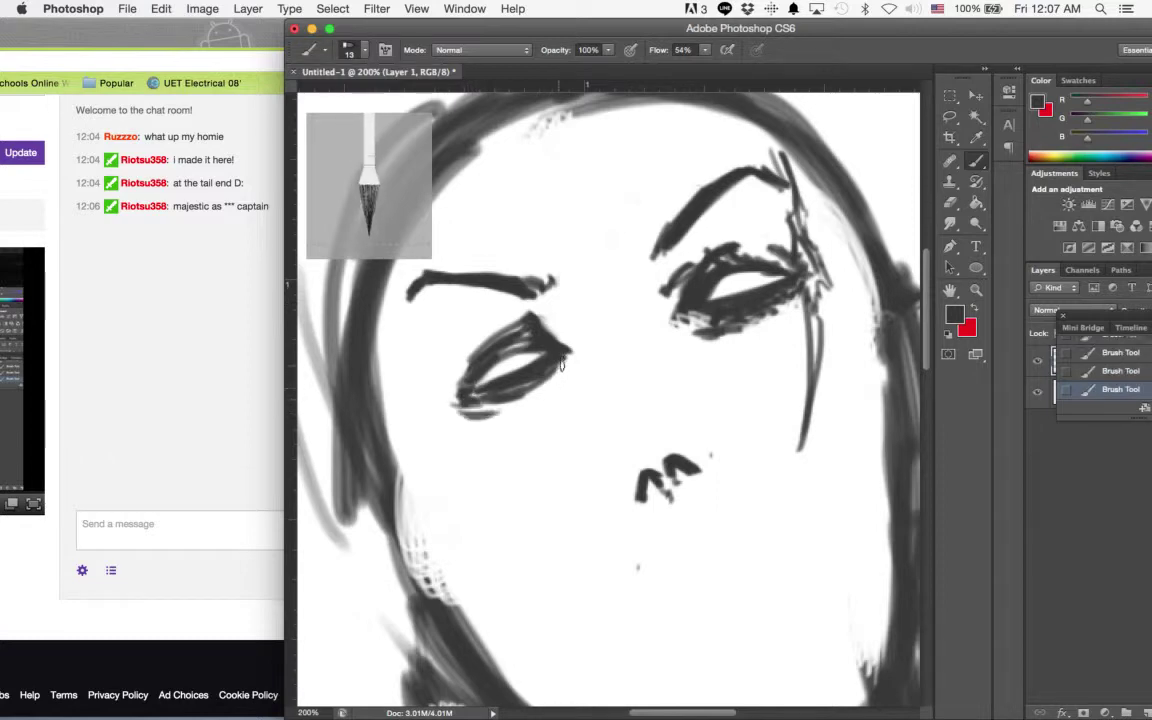
mouse_move(566, 354)
mouse_down()
mouse_move(546, 393)
mouse_move(556, 326)
mouse_up()
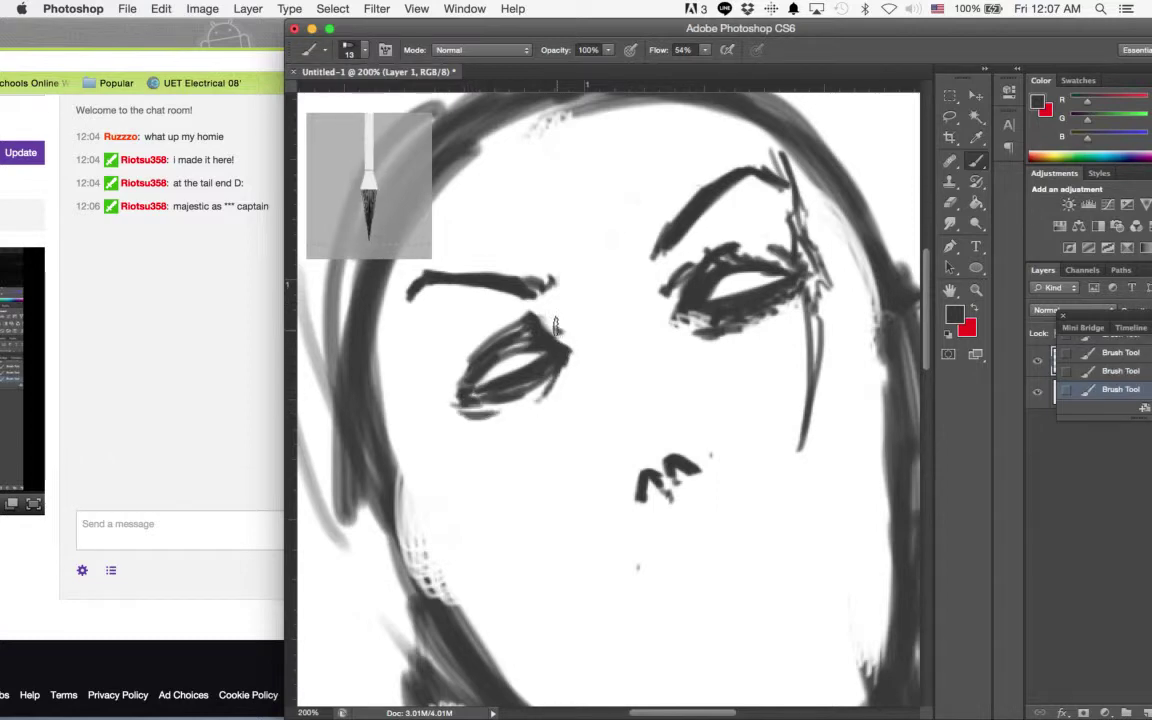
drag(480, 350, 447, 391)
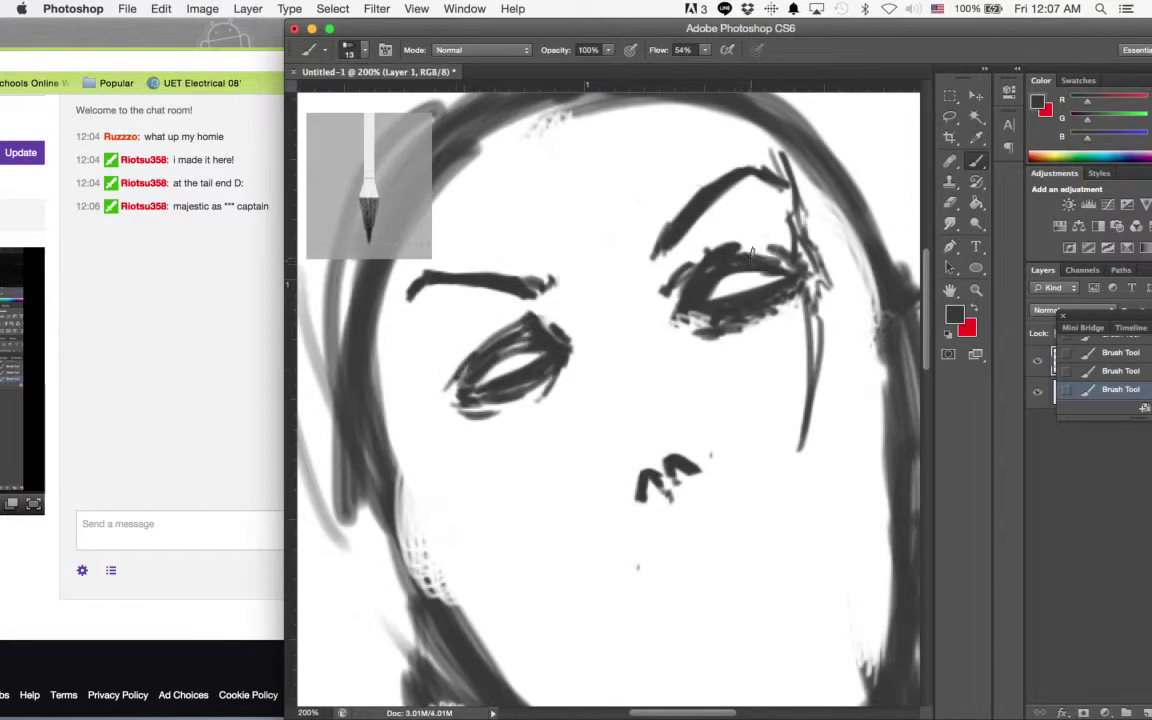
drag(704, 324, 696, 324)
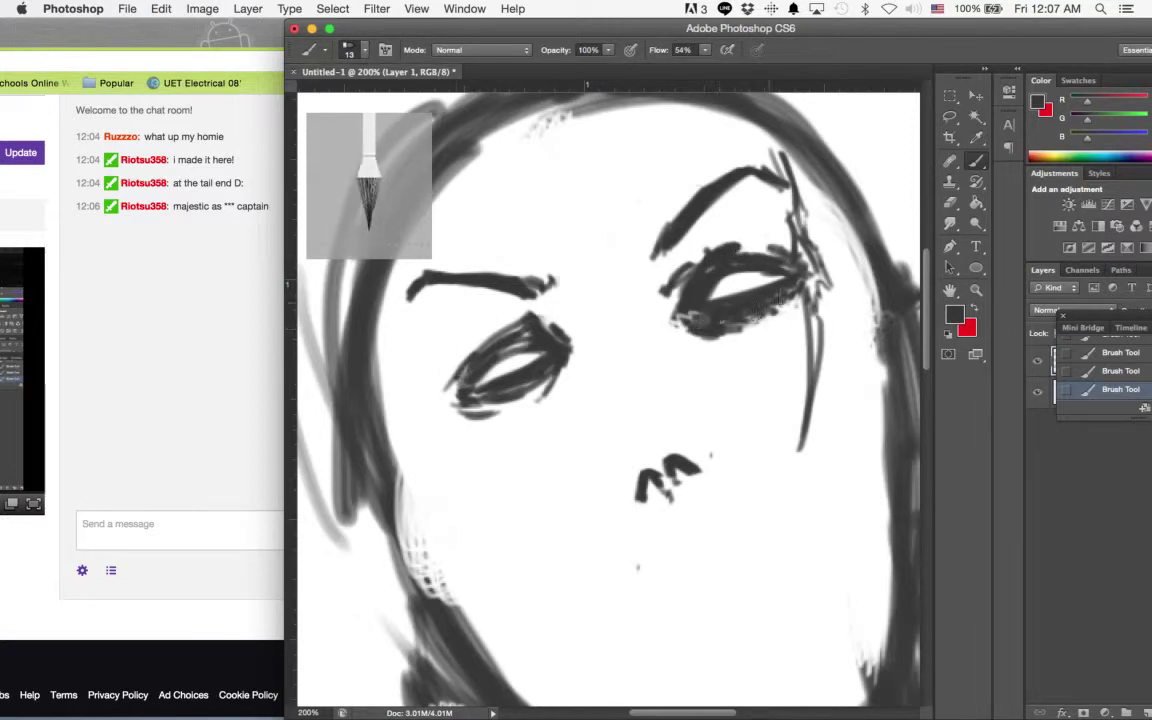
- Redraw the face contour with overlapping strokes from the left cheek along the jaw to the chin
mouse_move(625, 296)
mouse_down()
mouse_move(609, 190)
mouse_move(609, 210)
mouse_up()
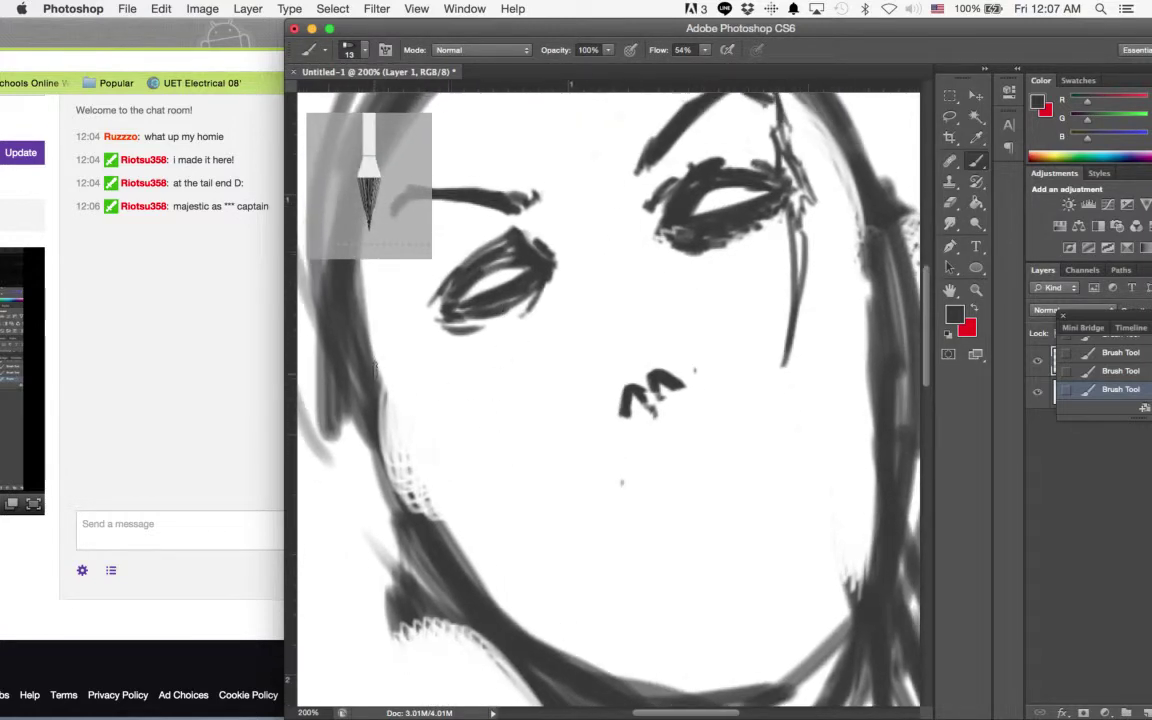
drag(378, 375, 458, 546)
drag(412, 458, 528, 612)
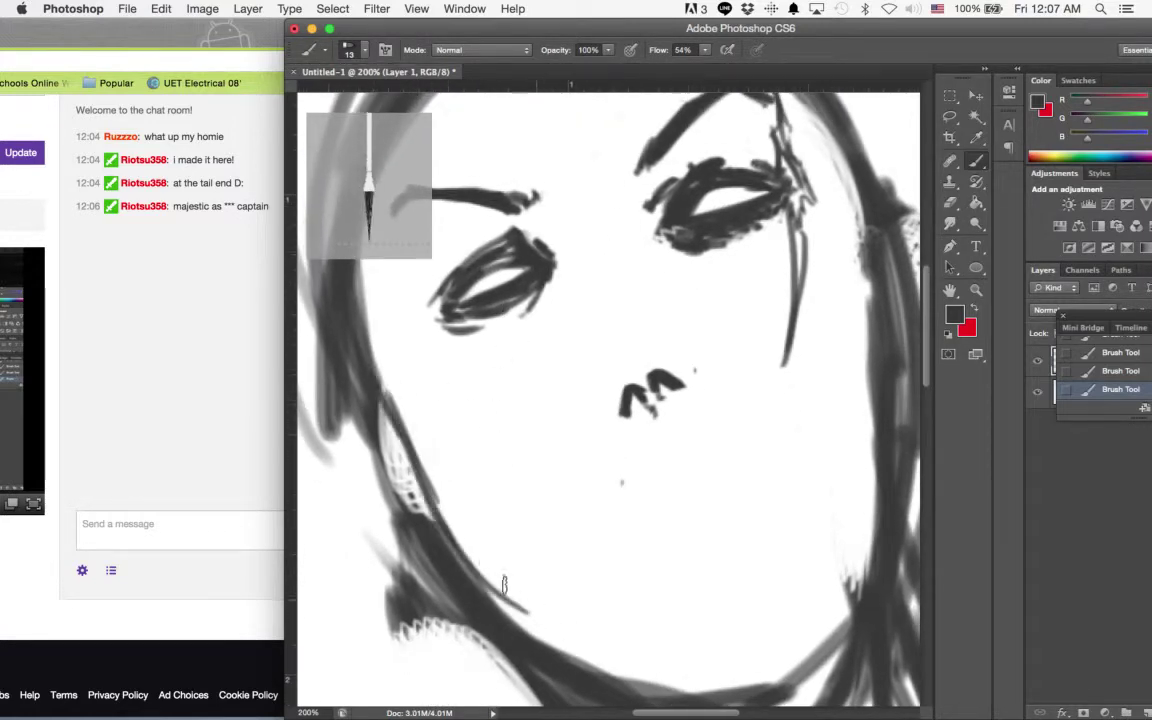
drag(430, 503, 573, 648)
drag(476, 567, 647, 663)
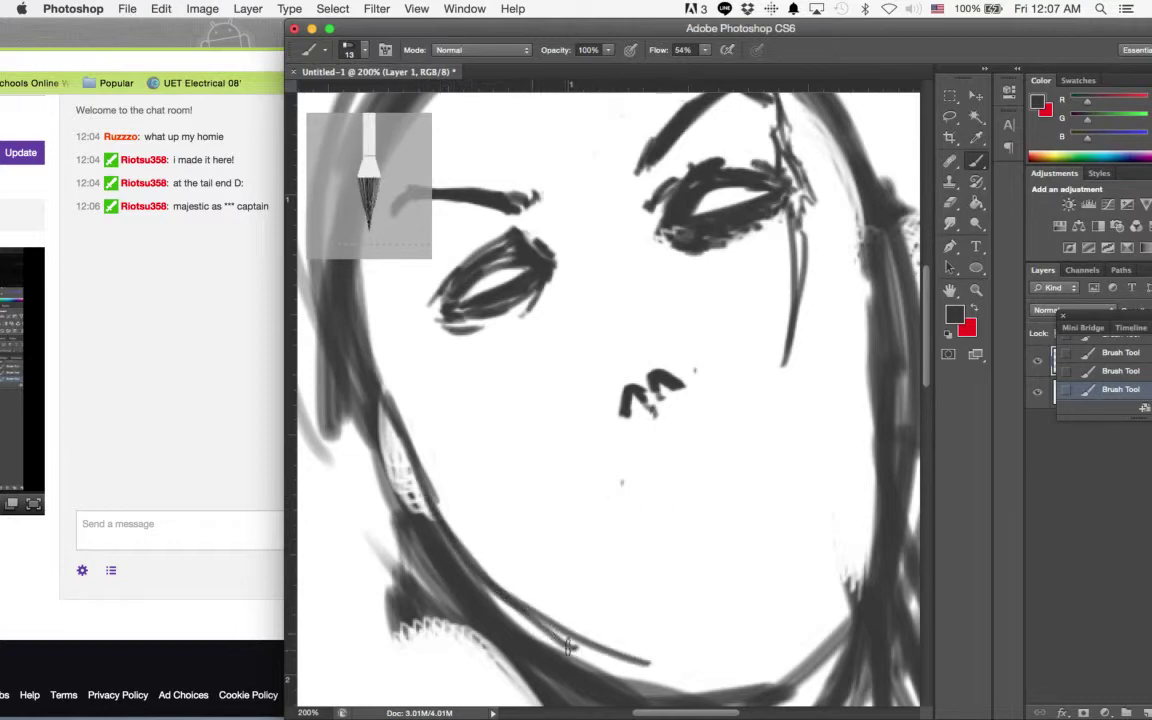
drag(522, 627, 683, 685)
mouse_move(580, 637)
mouse_down()
mouse_move(676, 671)
mouse_move(738, 678)
mouse_move(782, 667)
mouse_up()
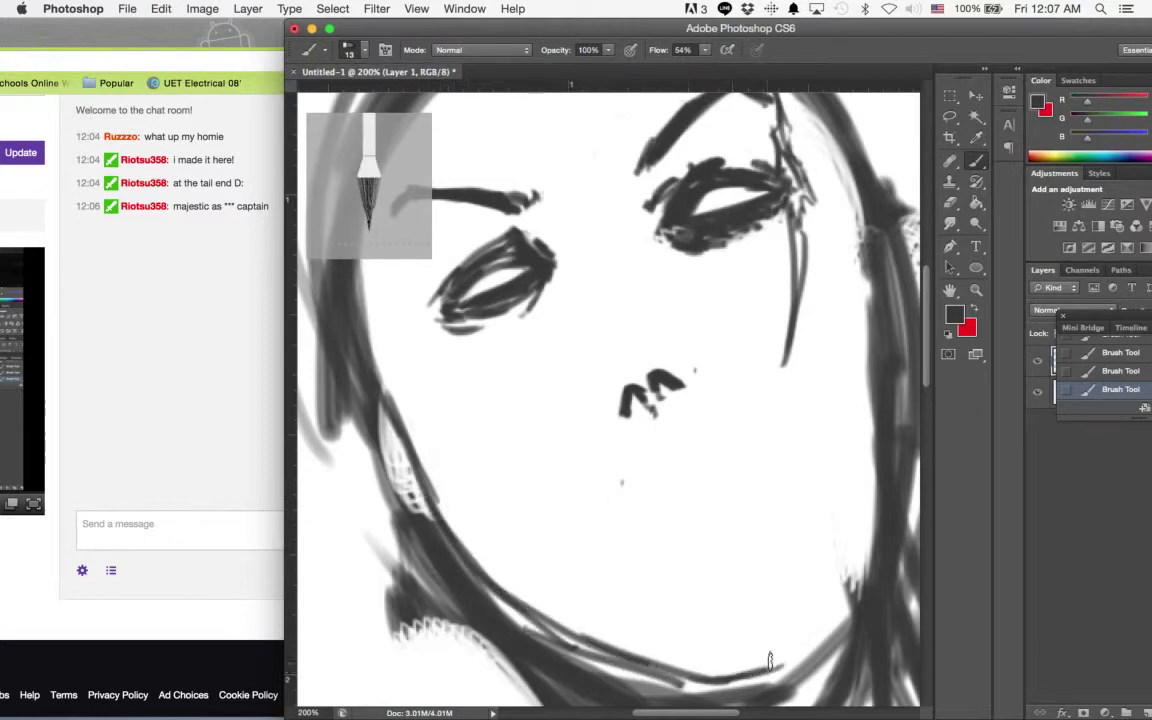
- Continue the contour from the chin up the right jaw, and add a stroke along the right temple
mouse_move(690, 675)
mouse_down()
mouse_move(788, 644)
mouse_move(821, 600)
mouse_up()
drag(790, 643, 847, 540)
drag(850, 204, 873, 334)
drag(772, 682, 847, 535)
drag(797, 648, 877, 470)
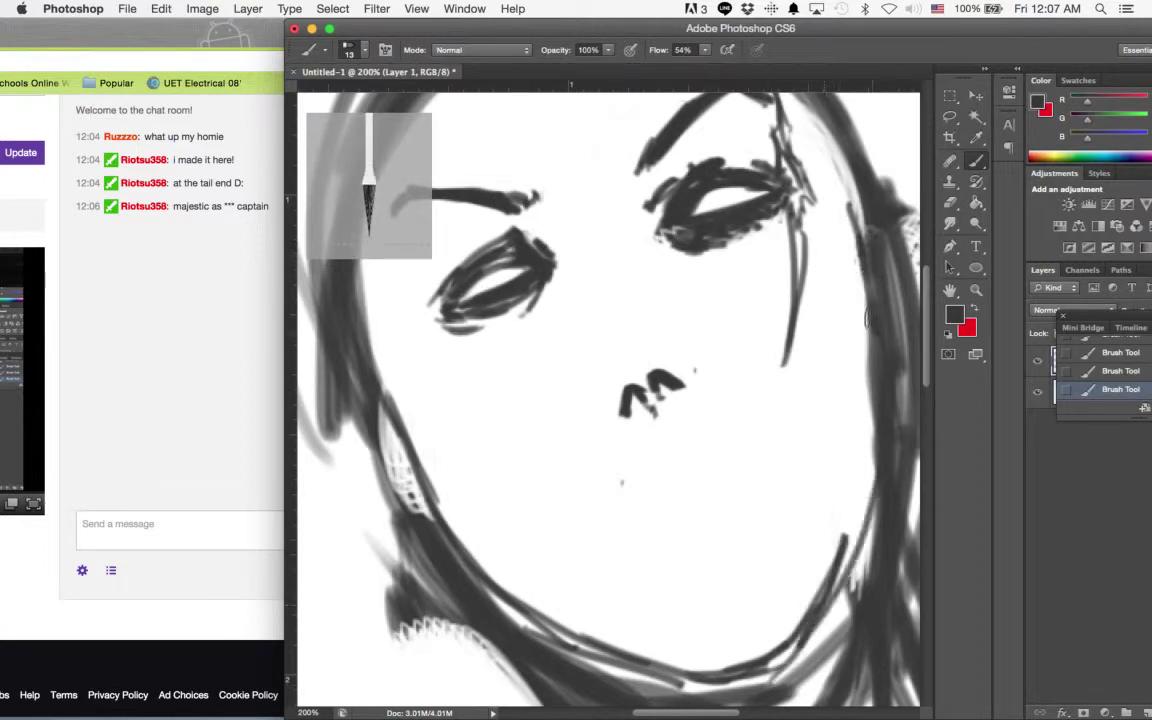
drag(830, 596, 877, 437)
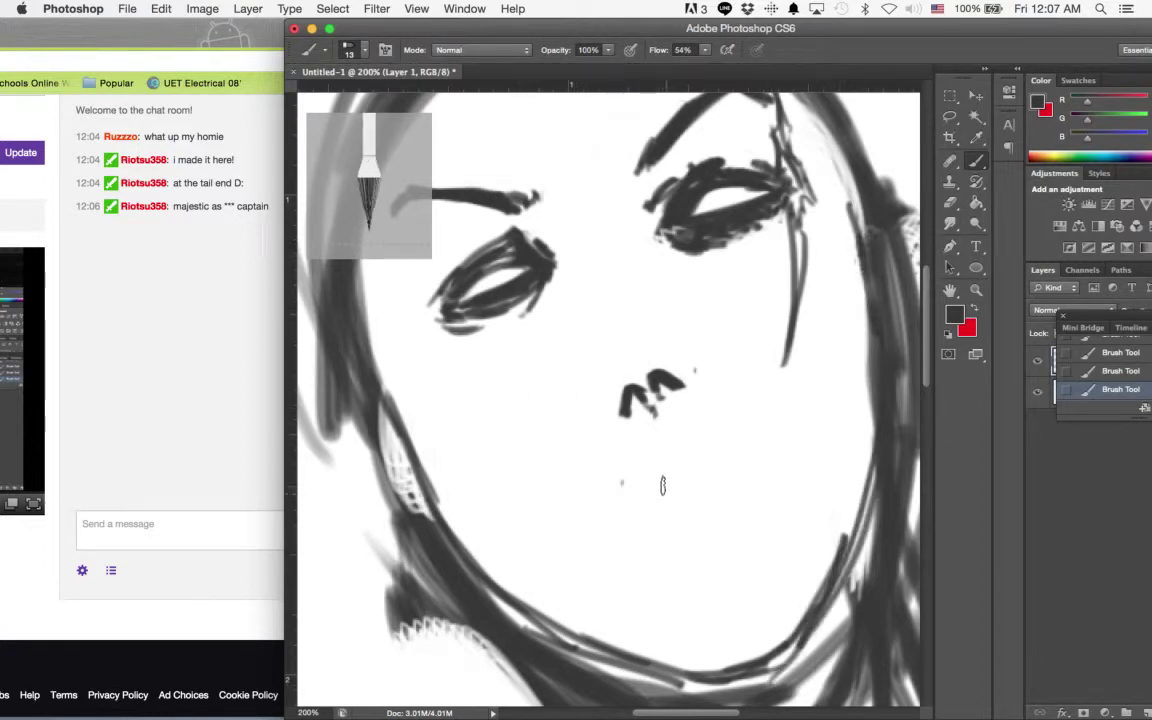
mouse_move(642, 479)
mouse_down()
mouse_move(679, 468)
mouse_move(647, 477)
mouse_move(757, 453)
mouse_up()
mouse_move(653, 476)
mouse_down()
mouse_move(723, 458)
mouse_move(755, 457)
mouse_up()
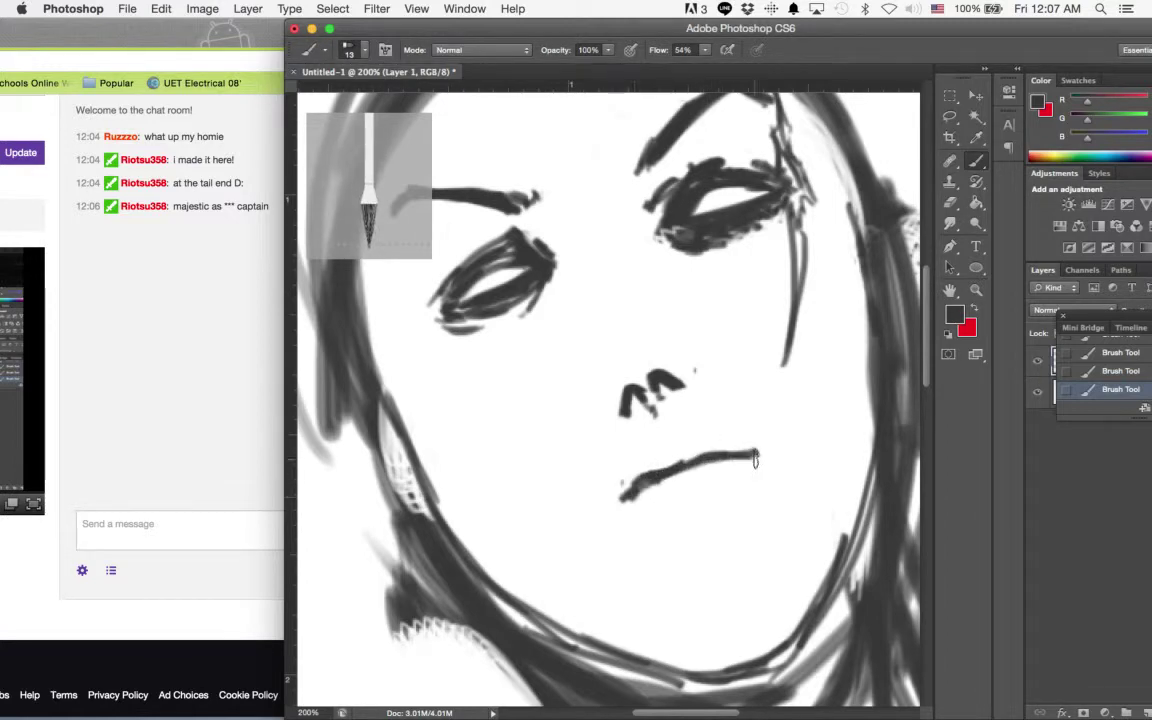
mouse_move(628, 500)
mouse_down()
mouse_move(691, 455)
mouse_move(748, 450)
mouse_move(763, 461)
mouse_move(726, 454)
mouse_move(668, 486)
mouse_move(762, 466)
mouse_up()
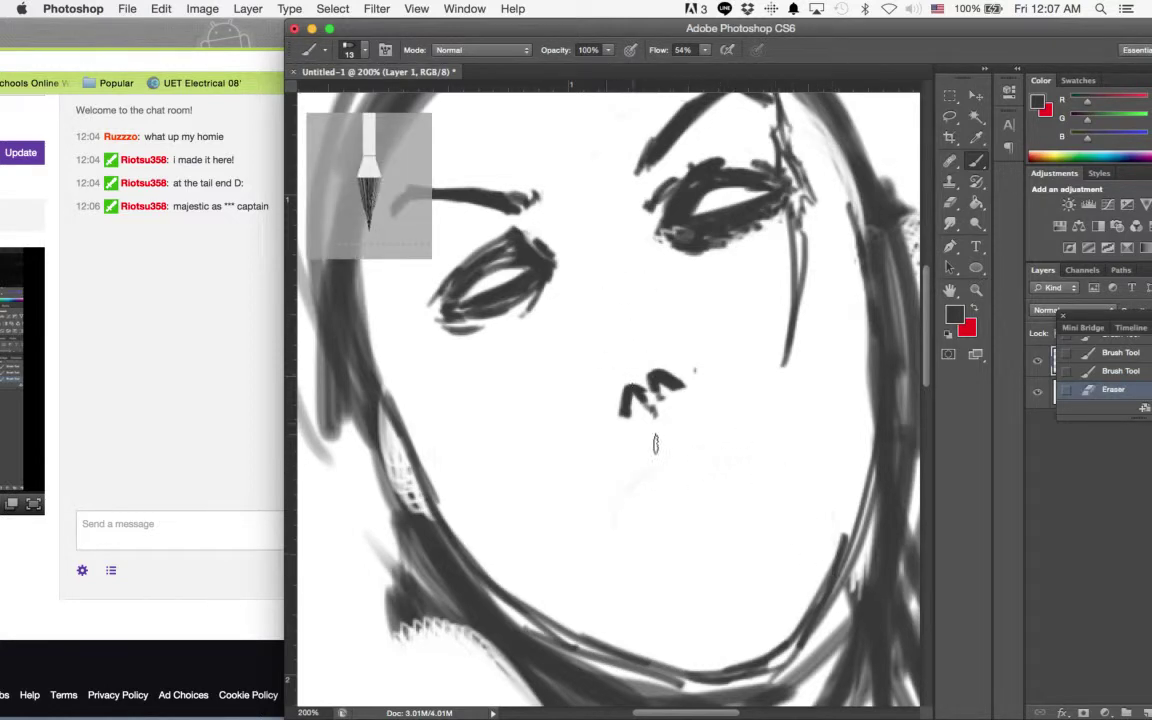
- Draw a downturned mouth line with a small dip in the middle below the nose
mouse_move(658, 465)
mouse_down()
mouse_move(749, 451)
mouse_move(642, 478)
mouse_move(627, 525)
mouse_move(665, 463)
mouse_move(679, 469)
mouse_move(693, 453)
mouse_move(761, 455)
mouse_up()
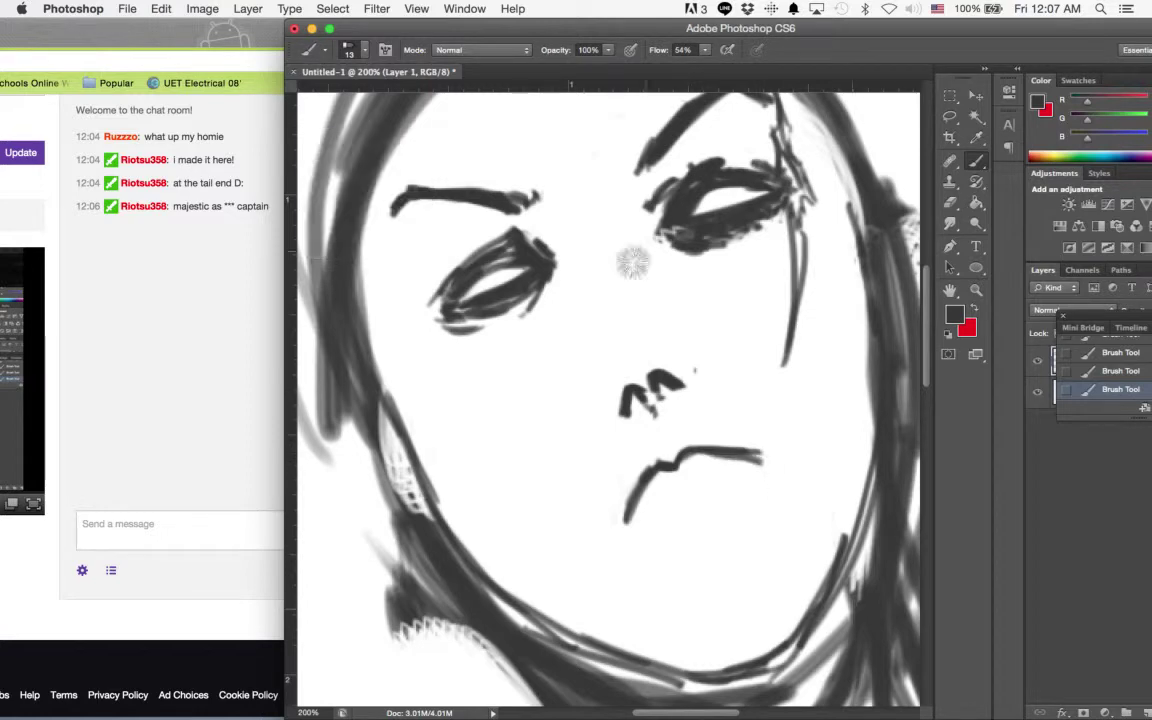
- Redraw the right half of the mouth line sloping downward, thicken its central dip and add an inner lip line
key(super+z)
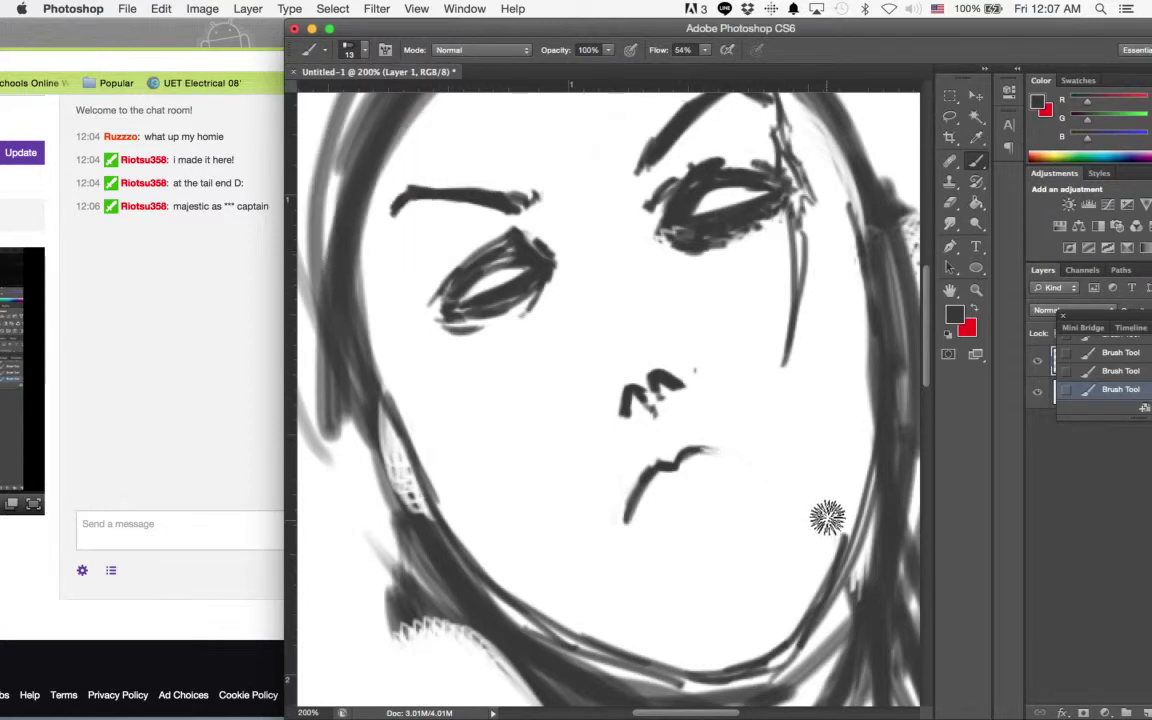
drag(698, 449, 759, 467)
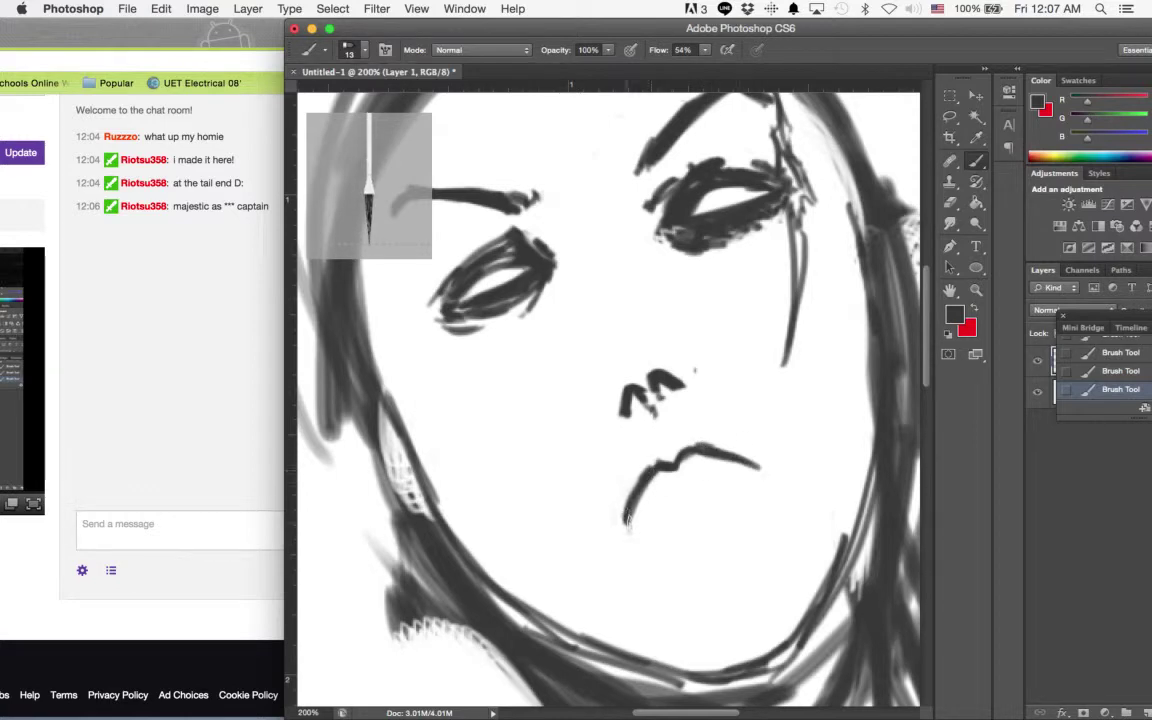
drag(674, 468, 690, 452)
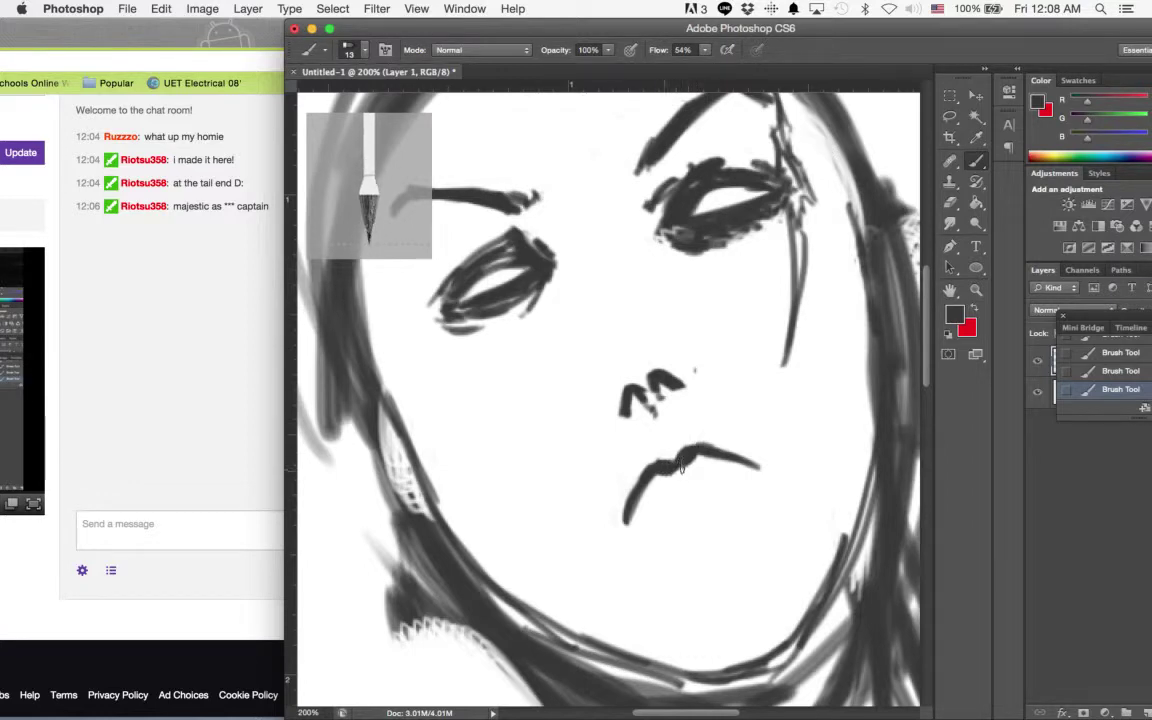
mouse_move(696, 456)
mouse_down()
mouse_move(657, 476)
mouse_move(717, 461)
mouse_move(649, 502)
mouse_move(725, 468)
mouse_up()
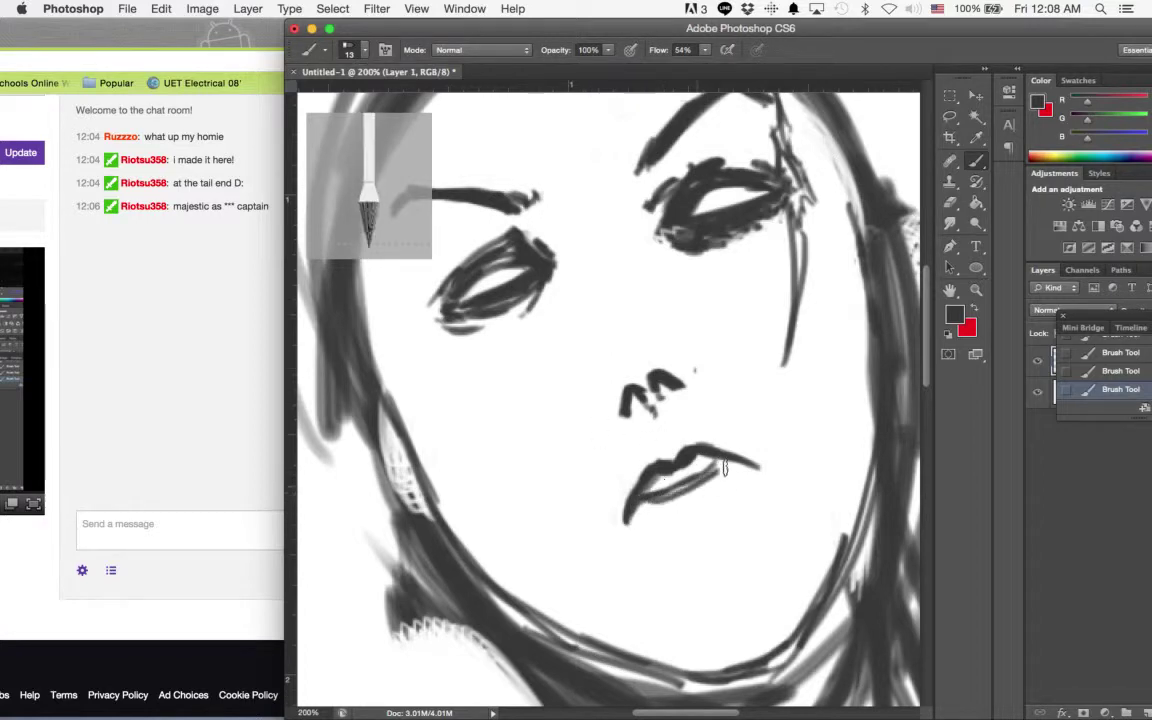
- Outline the lower lip with curved strokes from both corners of the mouth
mouse_move(643, 506)
mouse_down()
mouse_move(666, 496)
mouse_move(656, 518)
mouse_move(682, 520)
mouse_up()
drag(736, 465, 727, 488)
mouse_move(639, 516)
mouse_down()
mouse_move(697, 521)
mouse_move(711, 510)
mouse_up()
mouse_move(735, 468)
mouse_down()
mouse_move(690, 522)
mouse_move(734, 477)
mouse_move(708, 508)
mouse_up()
- Replace the mouth with a smoother arched line below the nose, darkened and extended to both corners
mouse_move(642, 525)
mouse_down()
mouse_move(694, 524)
mouse_move(720, 483)
mouse_move(704, 489)
mouse_move(743, 476)
mouse_move(648, 481)
mouse_move(717, 471)
mouse_move(668, 498)
mouse_move(684, 477)
mouse_up()
mouse_move(660, 483)
mouse_down()
mouse_move(700, 472)
mouse_move(663, 479)
mouse_move(704, 463)
mouse_move(645, 496)
mouse_up()
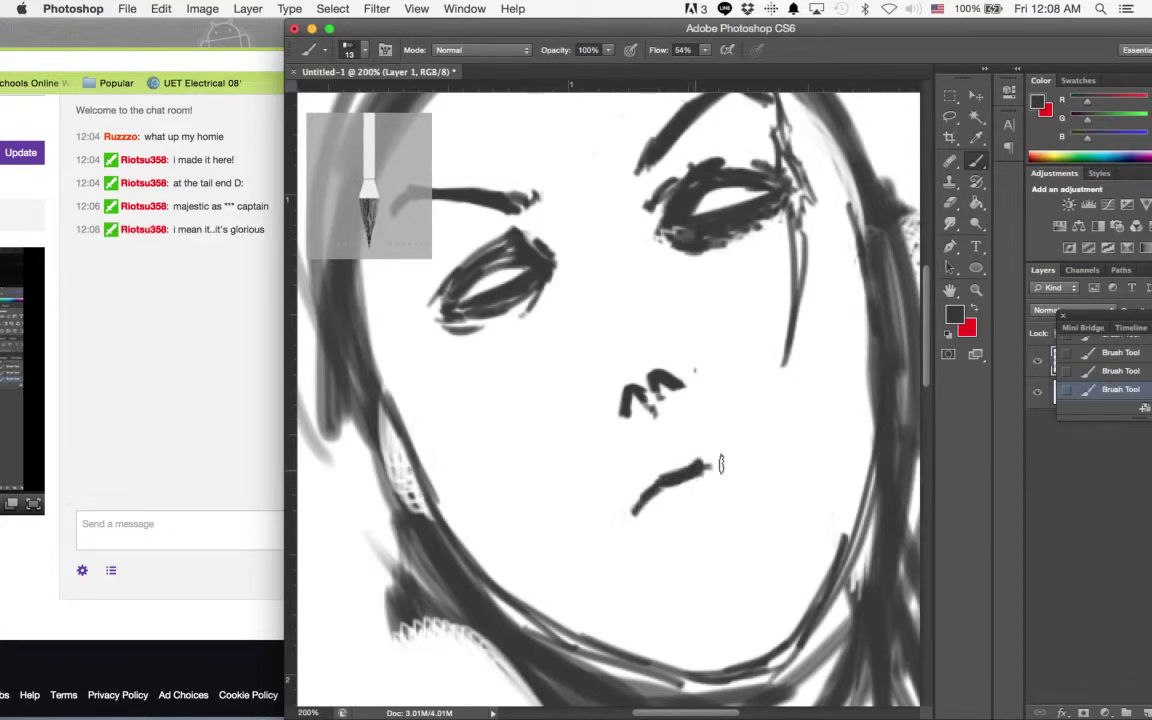
drag(721, 463, 755, 459)
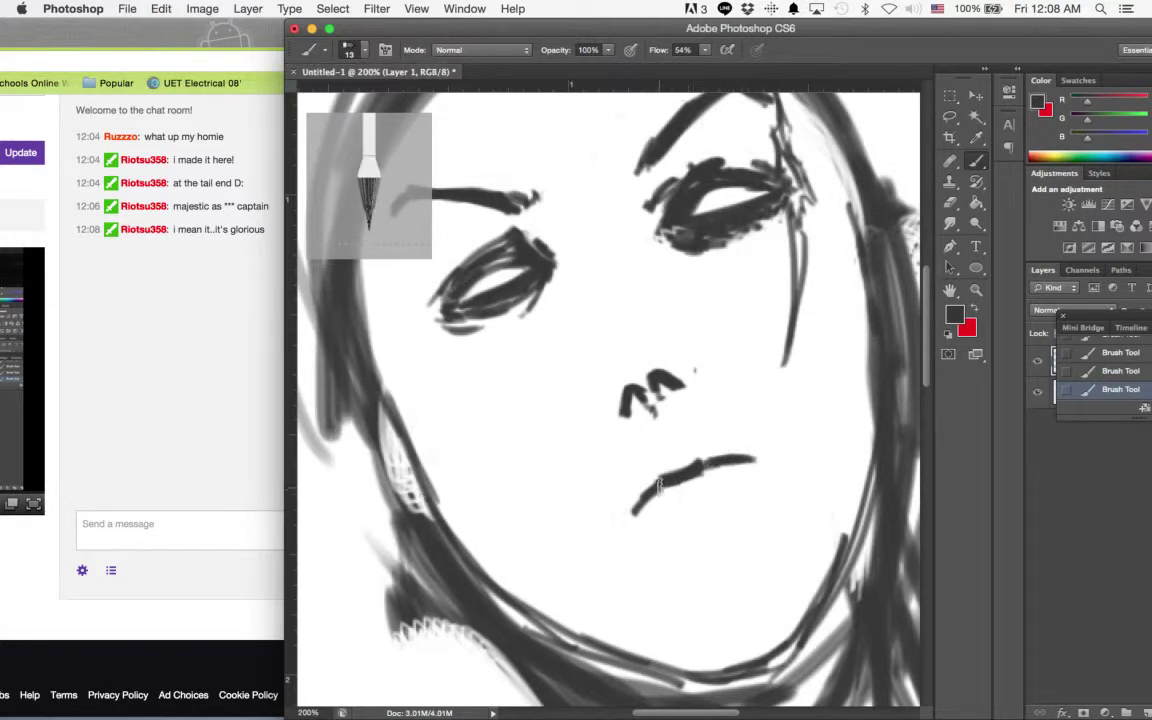
drag(657, 485, 629, 522)
drag(695, 469, 760, 467)
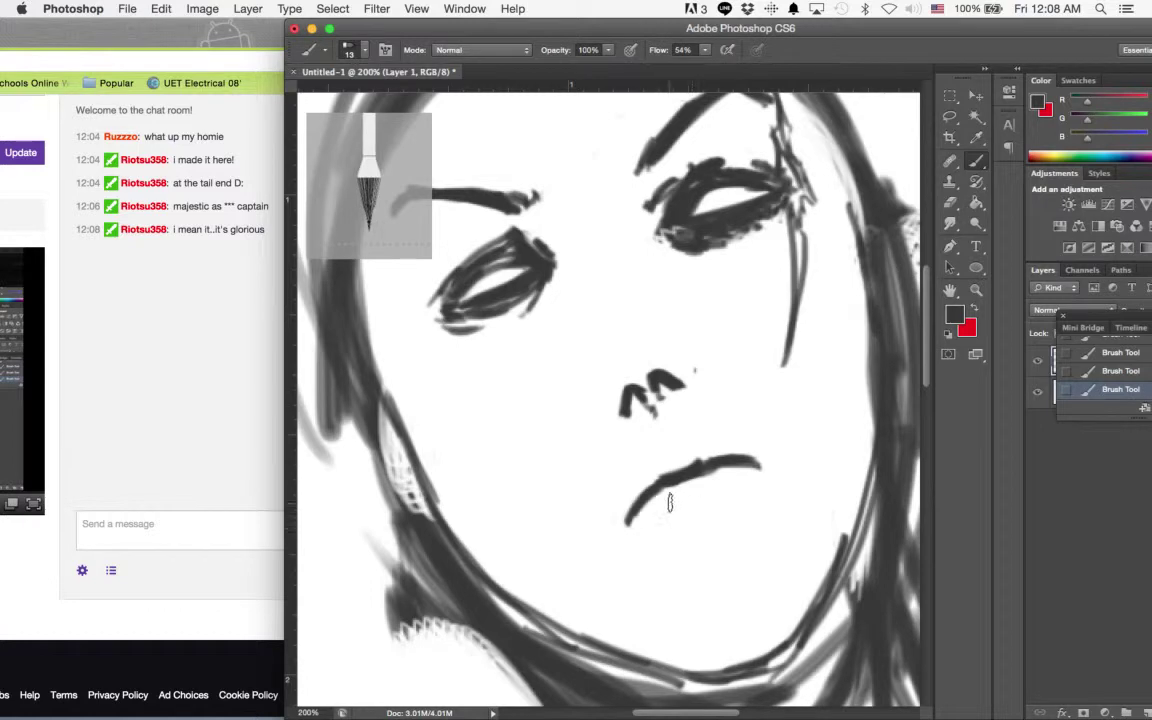
- Add the line between the lips under the arched mouth line, sketch a short lower lip and erase it
drag(658, 507, 716, 486)
drag(649, 508, 756, 466)
drag(643, 524, 689, 520)
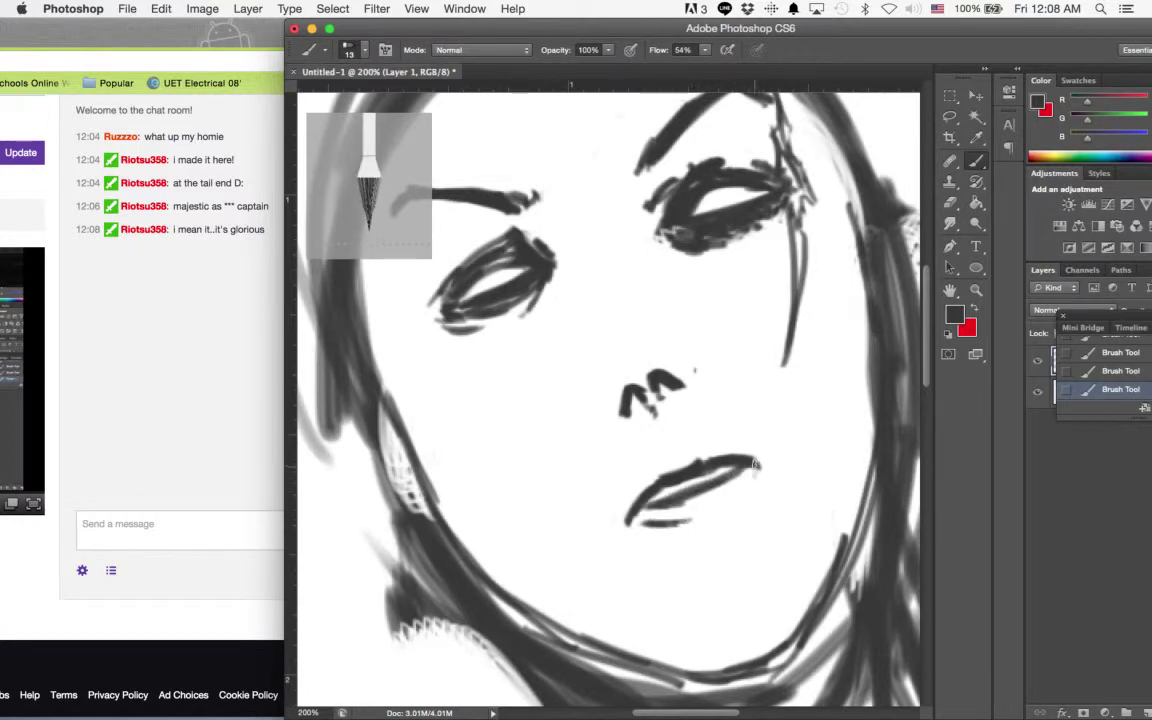
drag(749, 473, 731, 490)
mouse_move(656, 525)
mouse_down()
mouse_move(735, 508)
mouse_move(661, 522)
mouse_move(762, 472)
mouse_move(707, 527)
mouse_move(646, 542)
mouse_move(790, 472)
mouse_up()
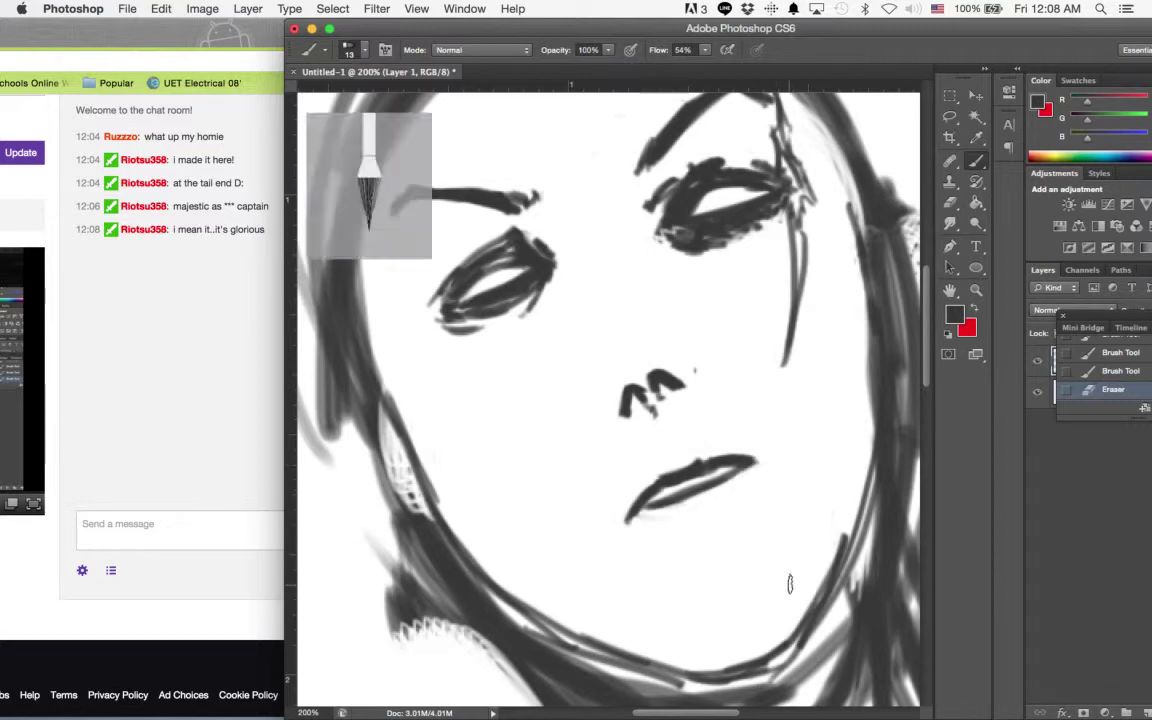
- Redraw the lower lip from both mouth corners, and erase the whole mouth
drag(629, 516, 692, 527)
drag(754, 463, 734, 487)
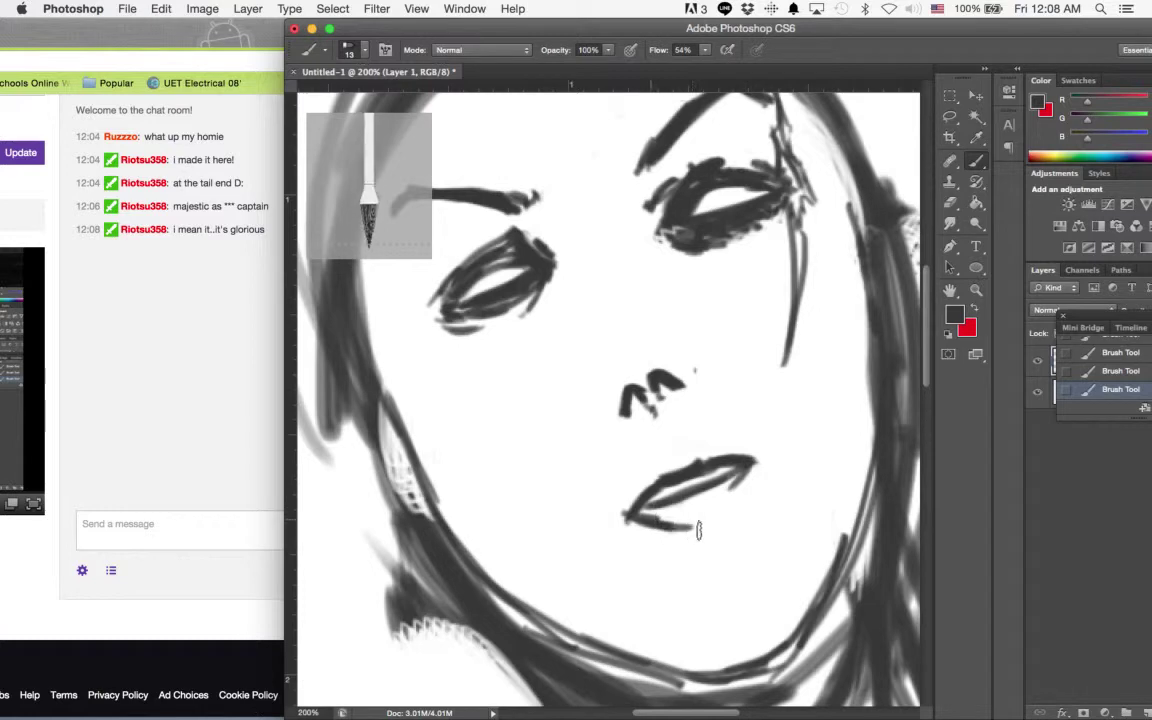
mouse_move(662, 523)
mouse_down()
mouse_move(728, 521)
mouse_move(715, 543)
mouse_move(733, 532)
mouse_move(722, 512)
mouse_move(771, 481)
mouse_up()
mouse_move(668, 448)
mouse_down()
mouse_move(767, 440)
mouse_move(612, 522)
mouse_move(758, 522)
mouse_move(717, 488)
mouse_move(687, 482)
mouse_up()
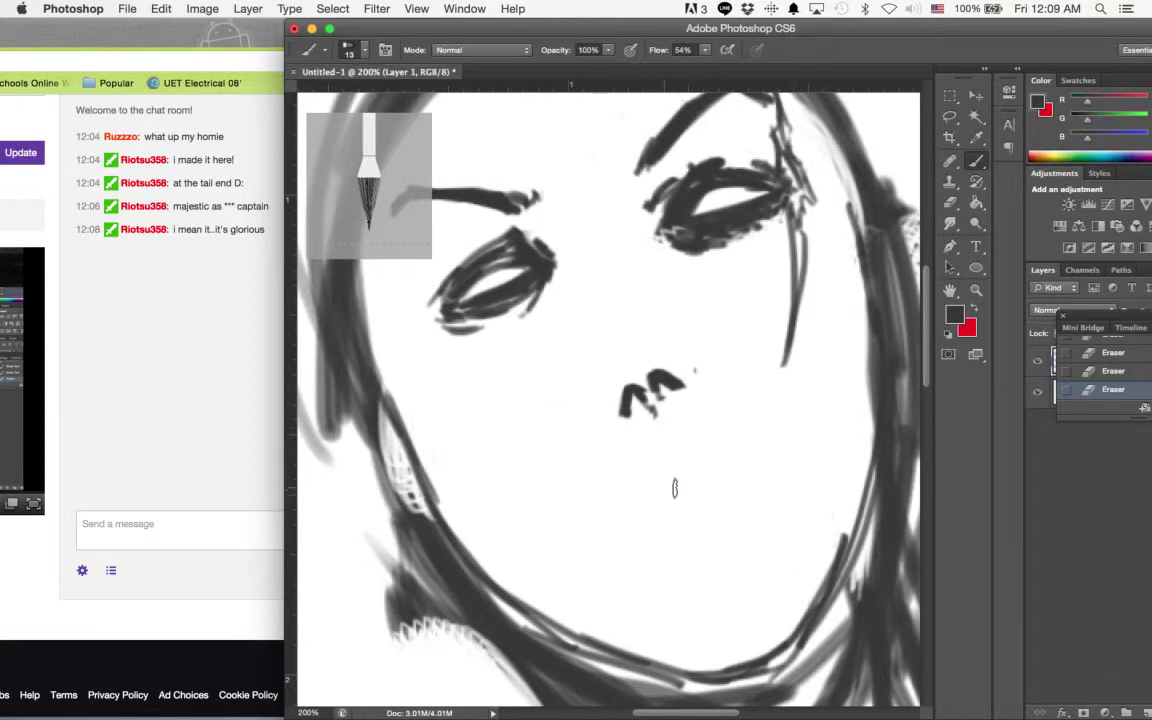
- Try a wavy upper lip line with a fuller rounded lower lip below the nose, and erase this mouth again
drag(668, 488, 686, 485)
drag(686, 485, 757, 468)
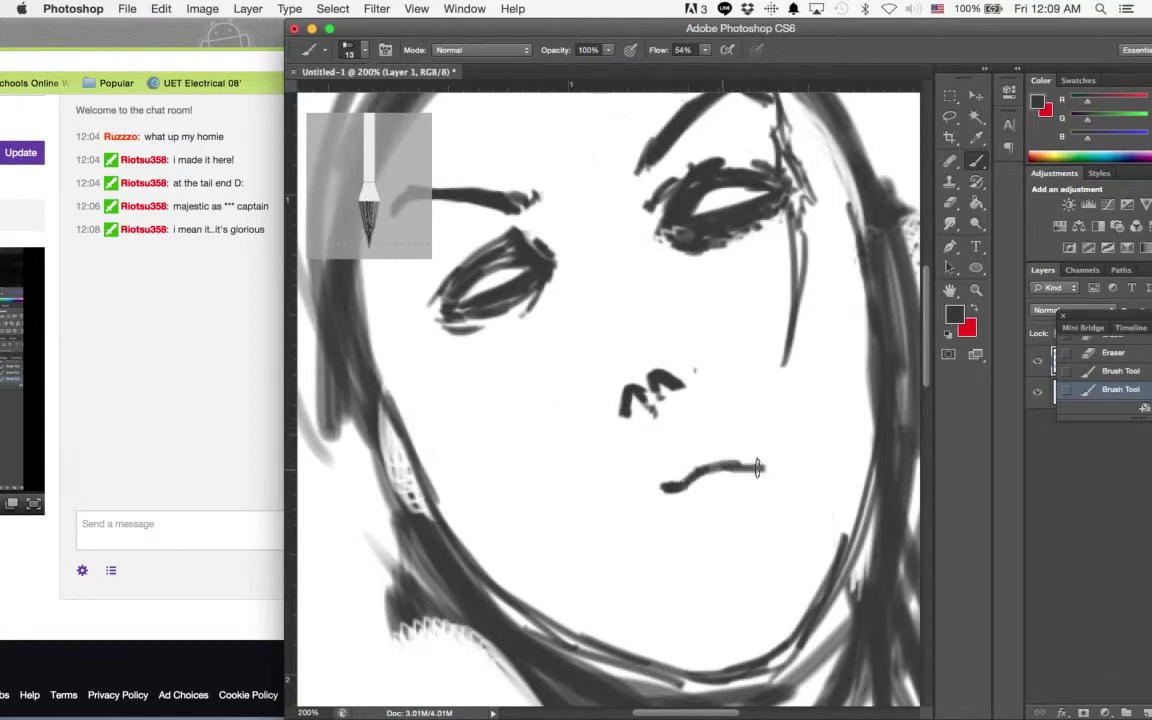
mouse_move(666, 487)
mouse_down()
mouse_move(629, 531)
mouse_move(704, 471)
mouse_up()
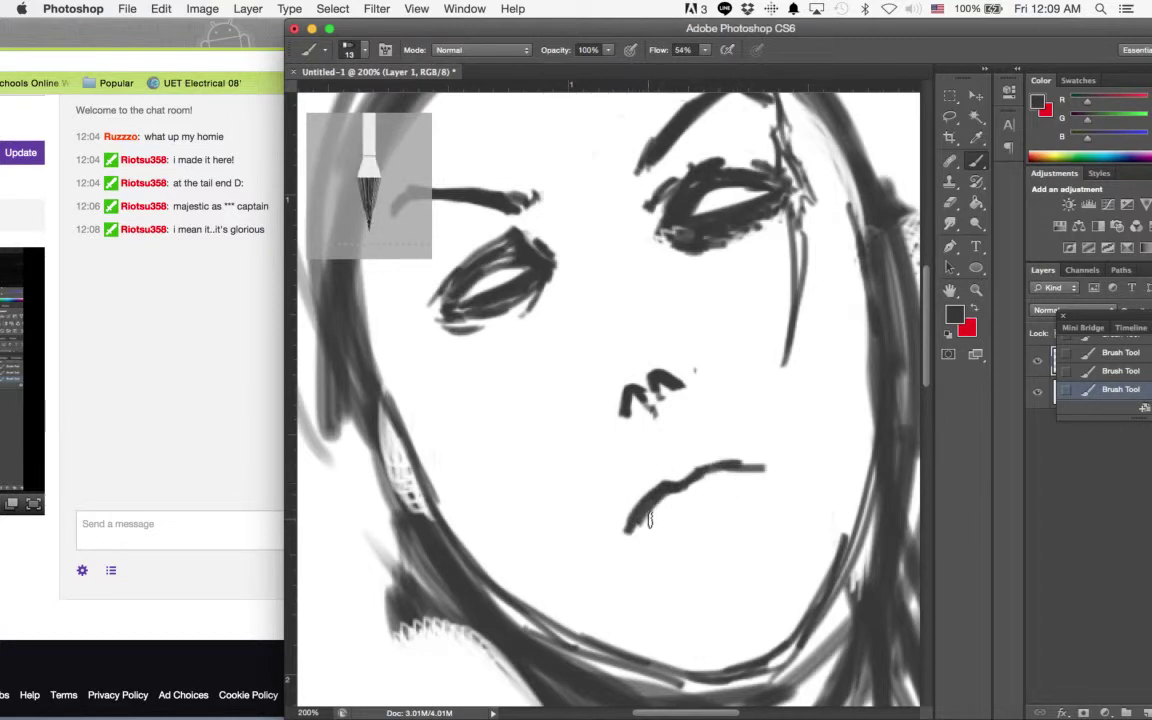
mouse_move(647, 519)
mouse_down()
mouse_move(733, 497)
mouse_move(684, 519)
mouse_move(750, 463)
mouse_up()
drag(659, 534, 717, 534)
drag(741, 488, 708, 538)
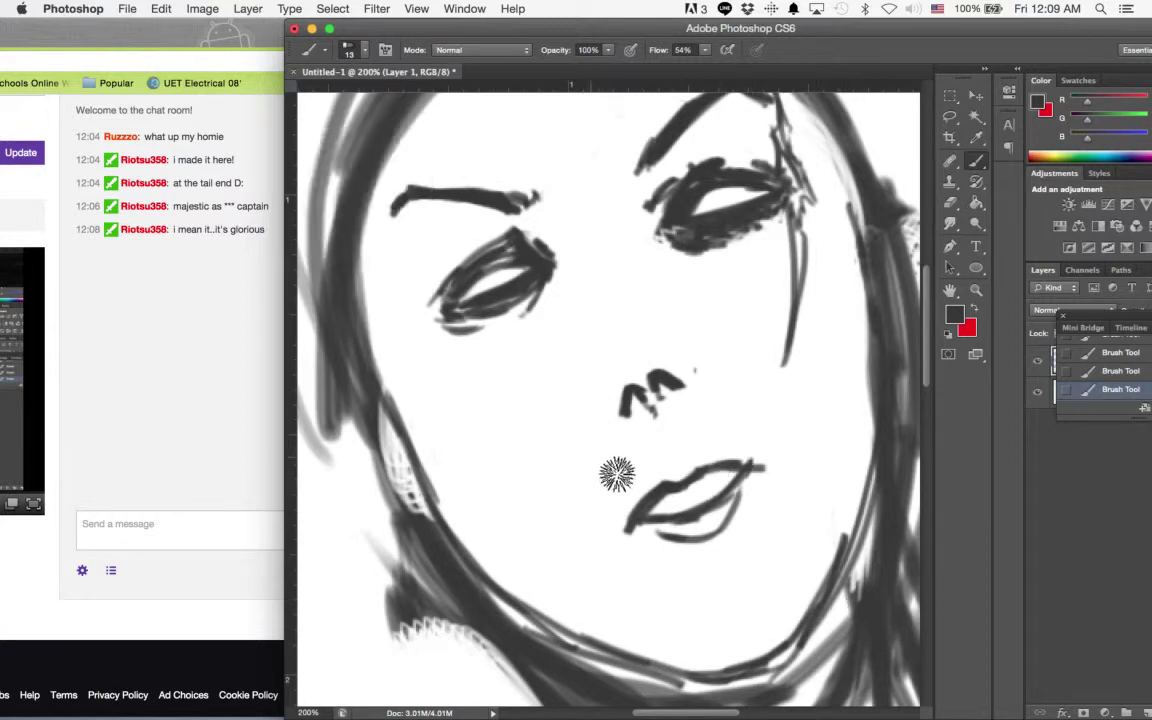
mouse_move(684, 491)
mouse_down()
mouse_move(767, 486)
mouse_move(748, 532)
mouse_move(663, 528)
mouse_up()
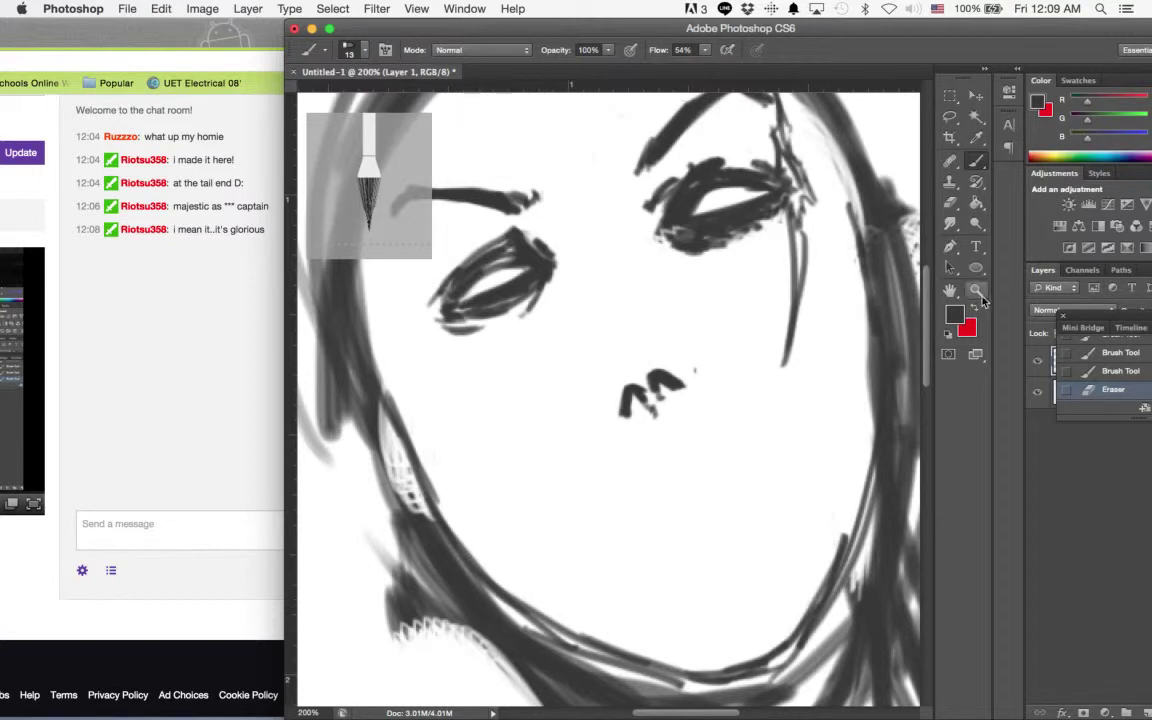
- Erase the top of the head outline above the forehead and right eyebrow
click(980, 295)
alt+click(718, 349)
alt+click(720, 337)
click(687, 254)
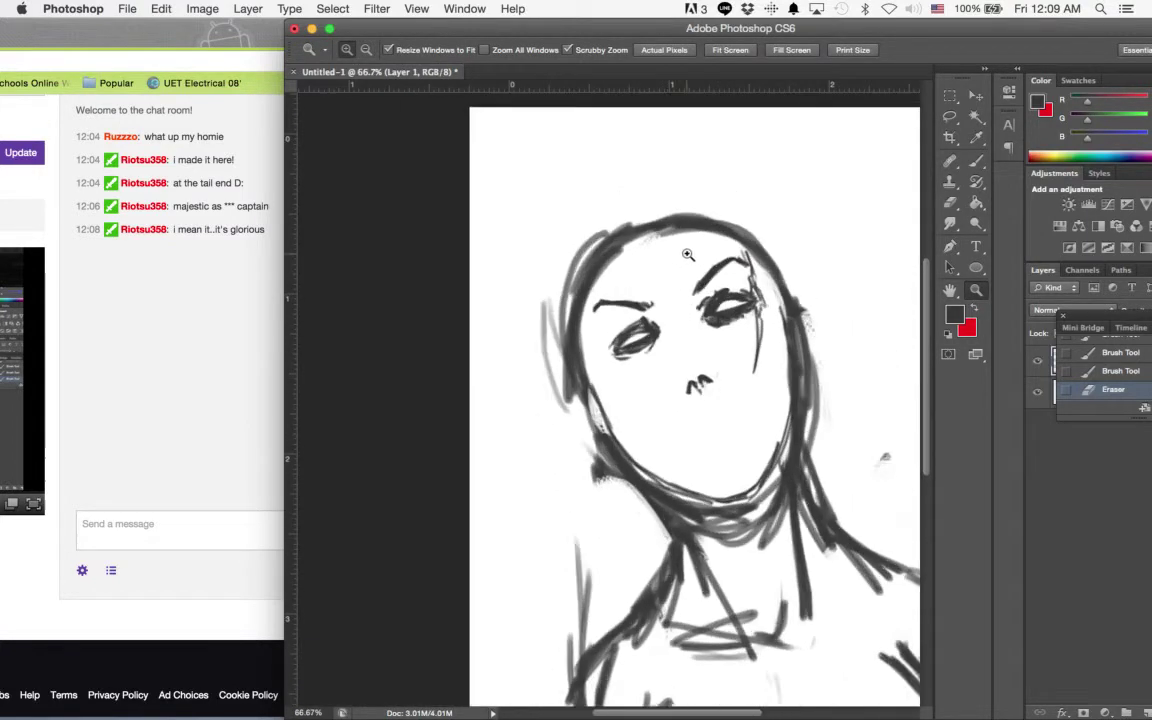
drag(688, 255, 745, 241)
alt+click(733, 257)
click(739, 264)
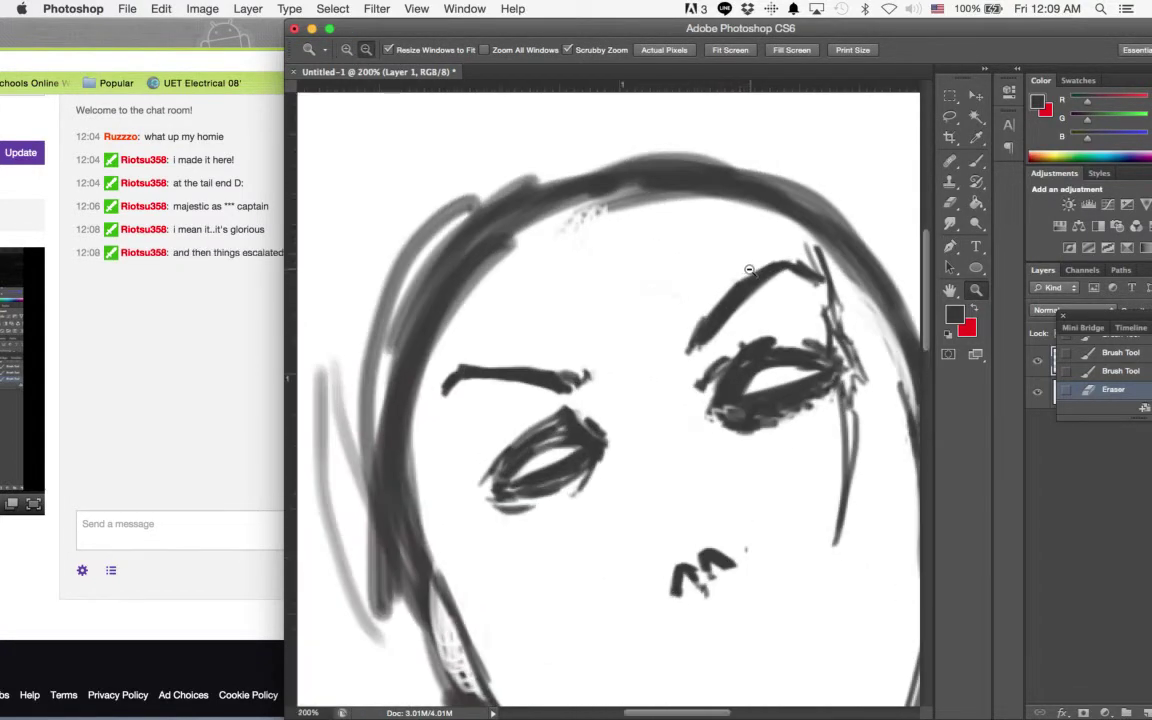
alt+click(739, 275)
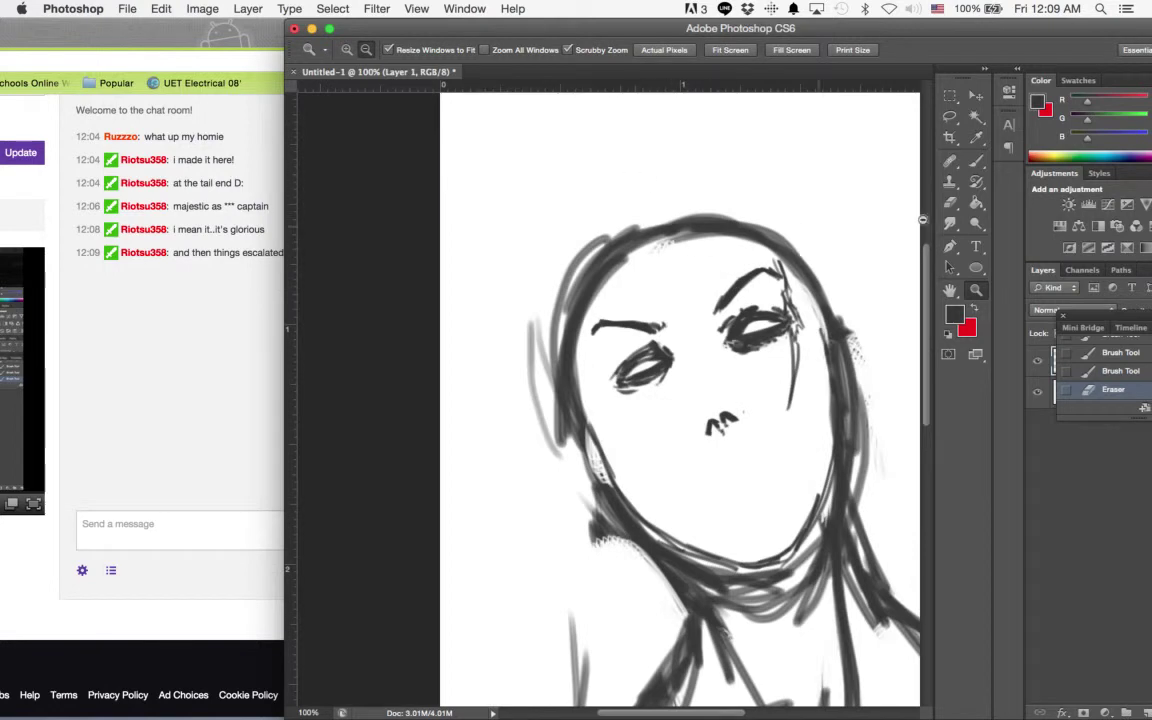
click(978, 162)
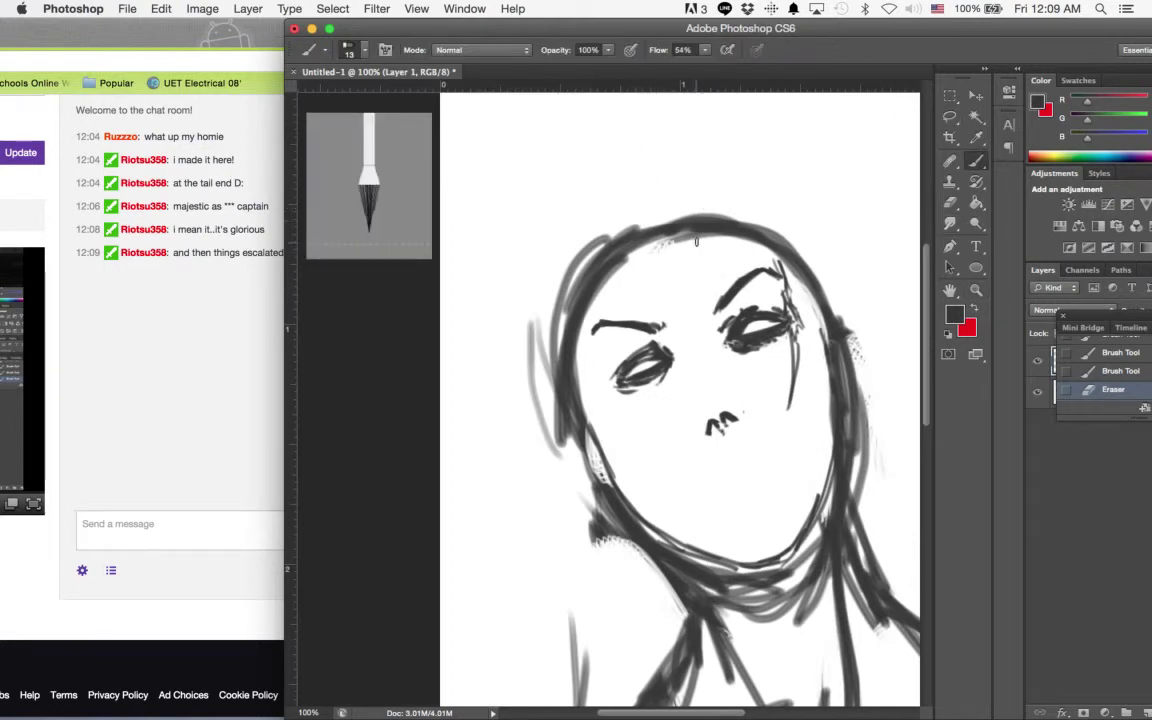
mouse_move(680, 254)
mouse_down()
mouse_move(722, 216)
mouse_move(695, 242)
mouse_move(759, 223)
mouse_move(800, 248)
mouse_move(794, 259)
mouse_up()
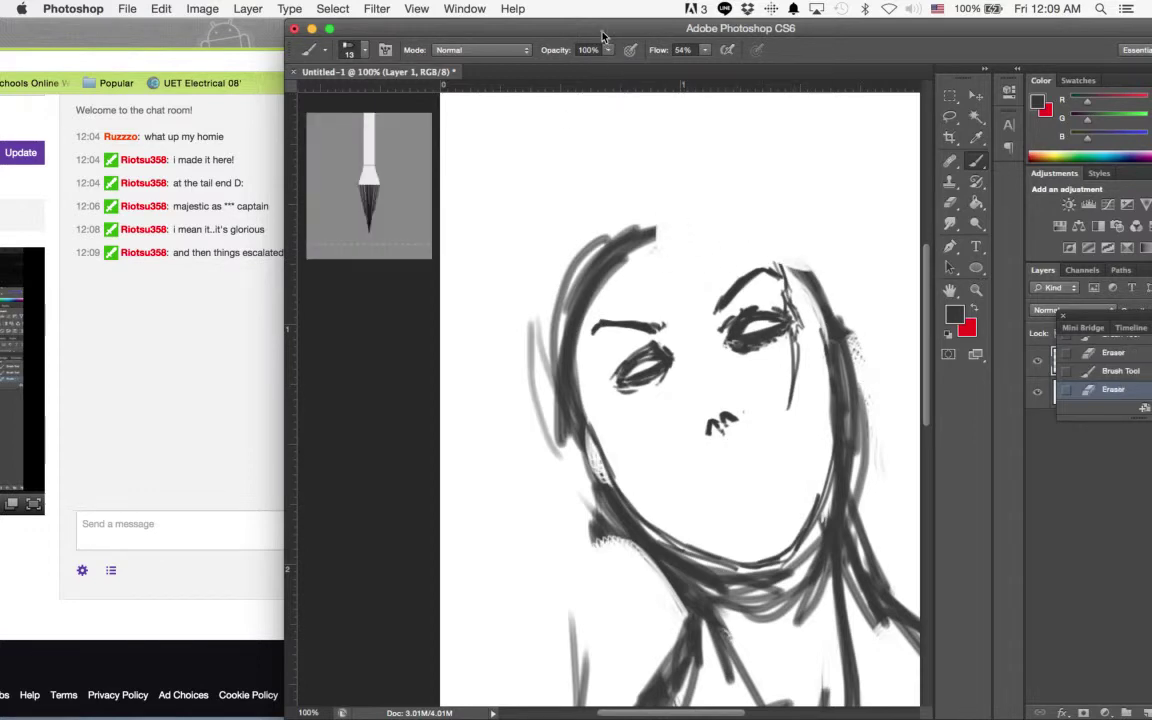
drag(603, 36, 640, 16)
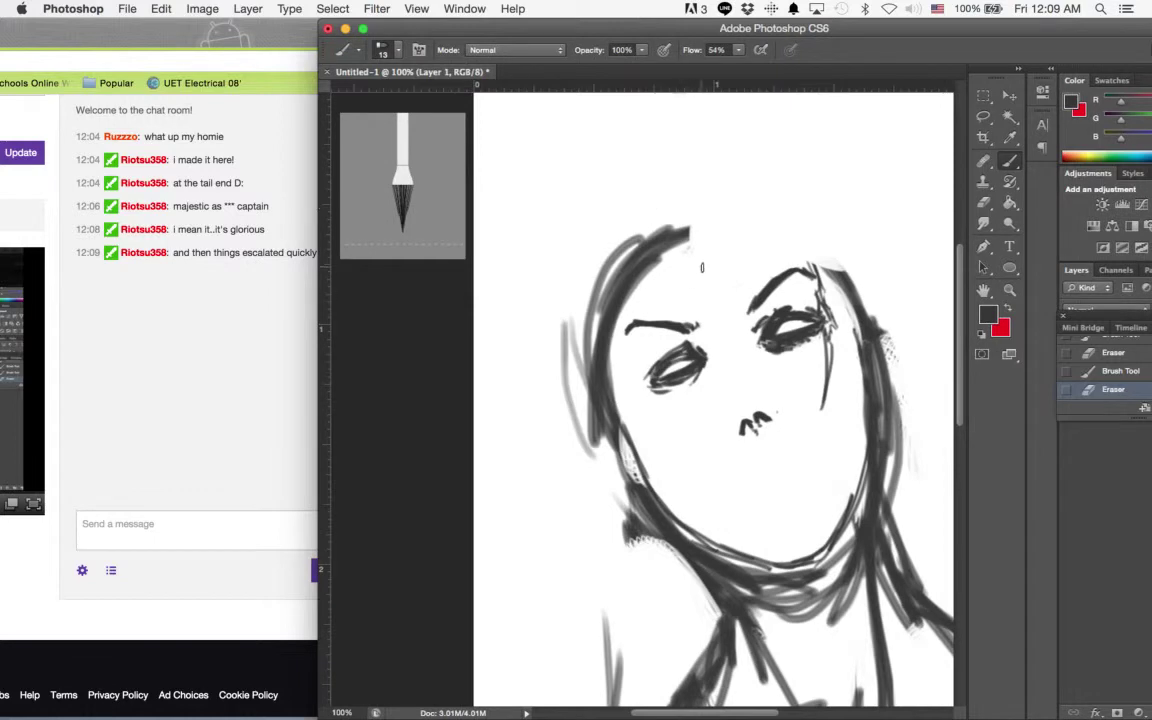
- Draw curved hair strands from a parting above the forehead over the right eyebrow and down the right side of the face
drag(718, 233, 705, 252)
drag(720, 230, 752, 227)
mouse_move(706, 252)
mouse_down()
mouse_move(749, 224)
mouse_move(730, 225)
mouse_move(757, 232)
mouse_move(733, 226)
mouse_move(763, 246)
mouse_up()
mouse_move(738, 218)
mouse_down()
mouse_move(766, 250)
mouse_move(763, 236)
mouse_move(769, 253)
mouse_move(748, 338)
mouse_up()
drag(769, 246, 749, 338)
drag(748, 221, 787, 286)
drag(767, 227, 857, 320)
mouse_move(821, 281)
mouse_down()
mouse_move(859, 372)
mouse_move(858, 410)
mouse_up()
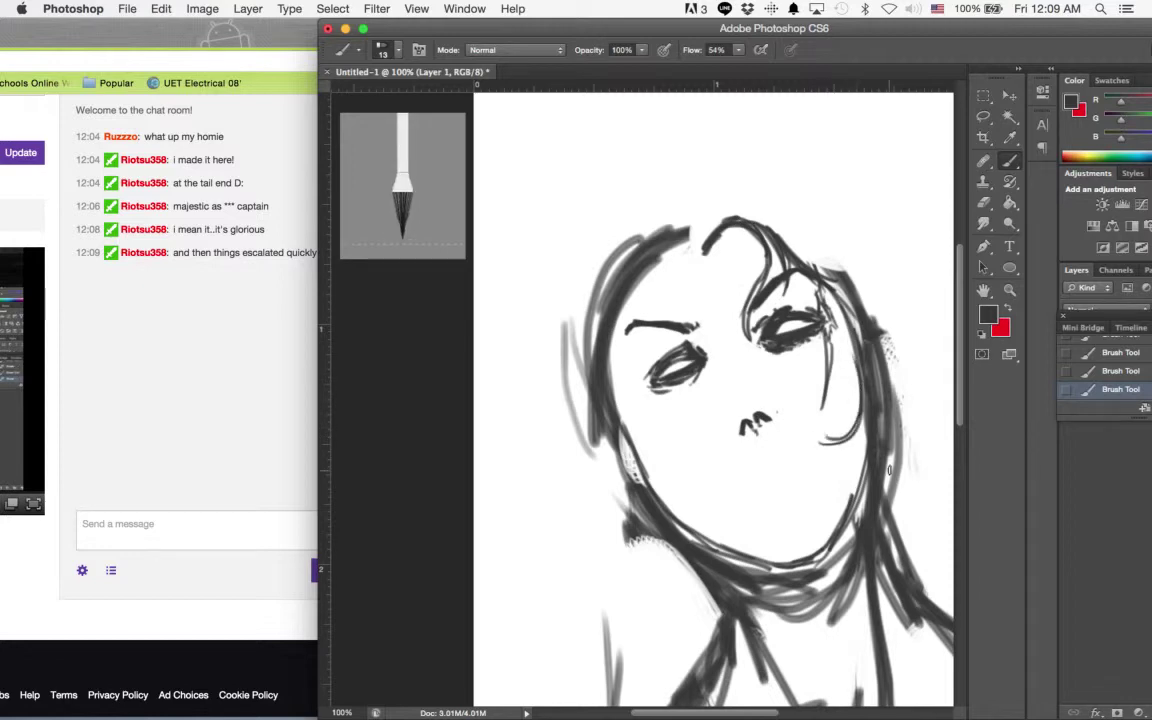
- Erase the heavy head outline at the right temple and add hair strands curling inward over the right cheek
mouse_move(833, 260)
mouse_down()
mouse_move(882, 340)
mouse_move(888, 398)
mouse_up()
mouse_move(876, 340)
mouse_down()
mouse_move(883, 400)
mouse_move(857, 467)
mouse_move(879, 343)
mouse_move(880, 402)
mouse_move(864, 299)
mouse_move(840, 389)
mouse_up()
mouse_move(868, 358)
mouse_down()
mouse_move(879, 415)
mouse_move(855, 457)
mouse_up()
mouse_move(876, 380)
mouse_down()
mouse_move(868, 448)
mouse_move(844, 461)
mouse_up()
drag(871, 364, 889, 450)
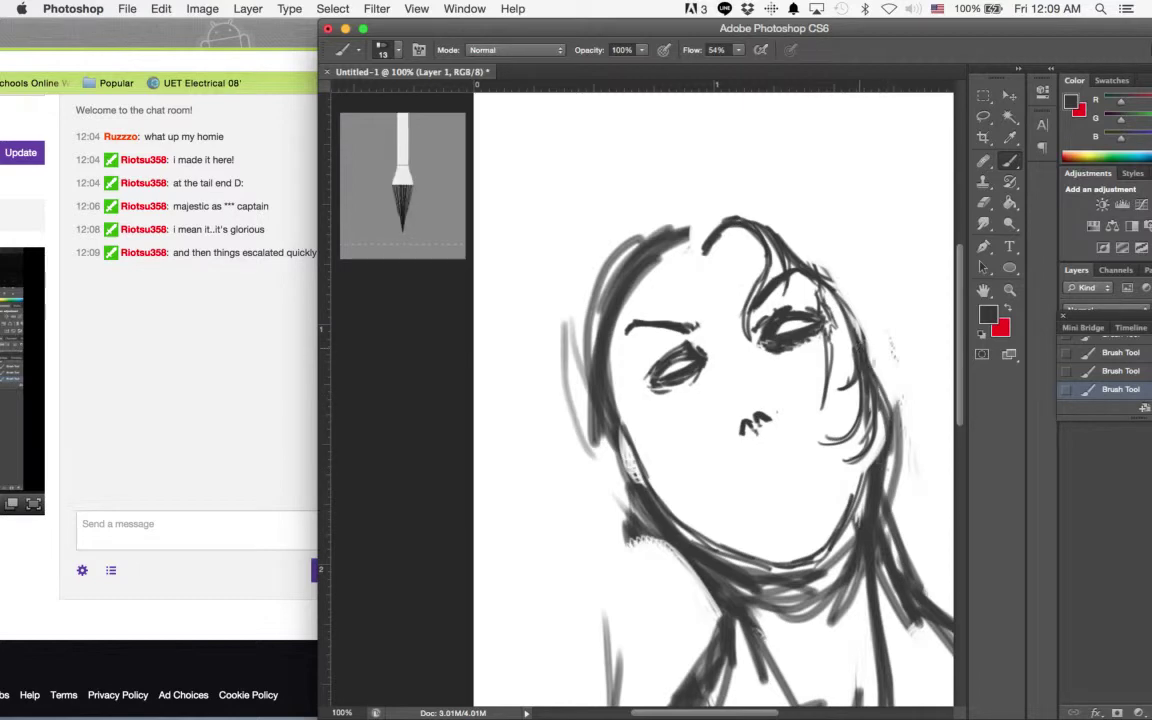
- Add hair strands flicking outward from the right side of the head beside the cheek
drag(868, 351, 894, 391)
mouse_move(871, 348)
mouse_down()
mouse_move(924, 414)
mouse_move(917, 461)
mouse_move(924, 430)
mouse_up()
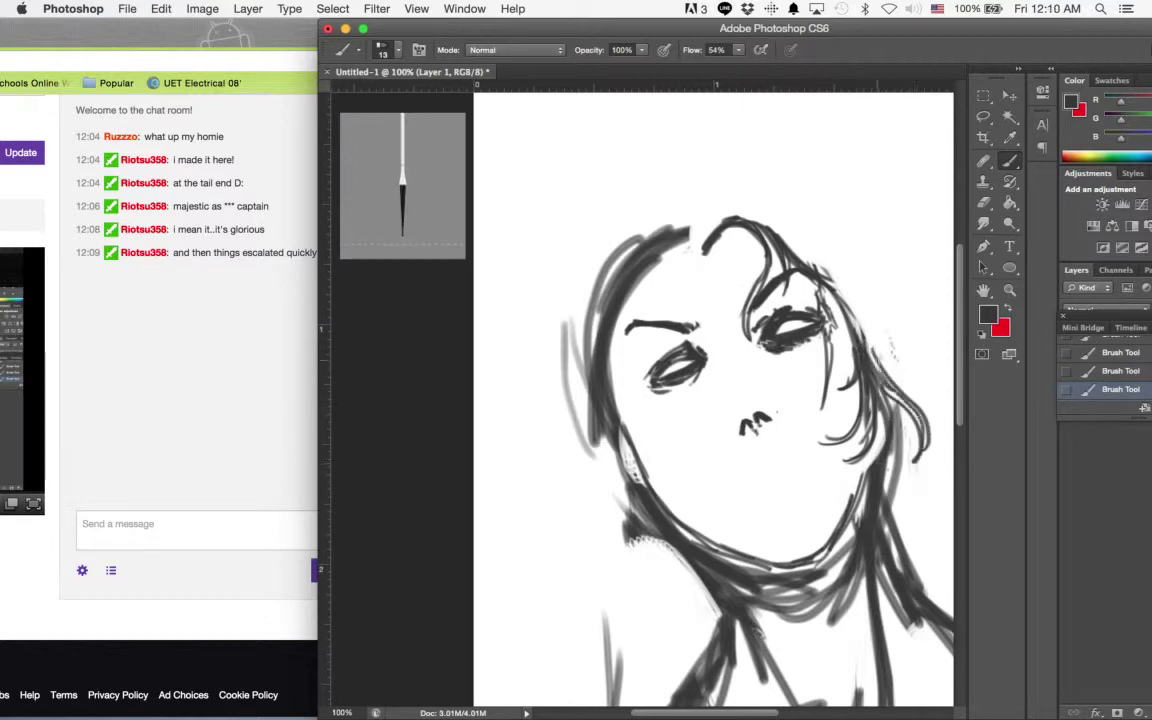
mouse_move(861, 328)
mouse_down()
mouse_move(905, 364)
mouse_move(920, 404)
mouse_up()
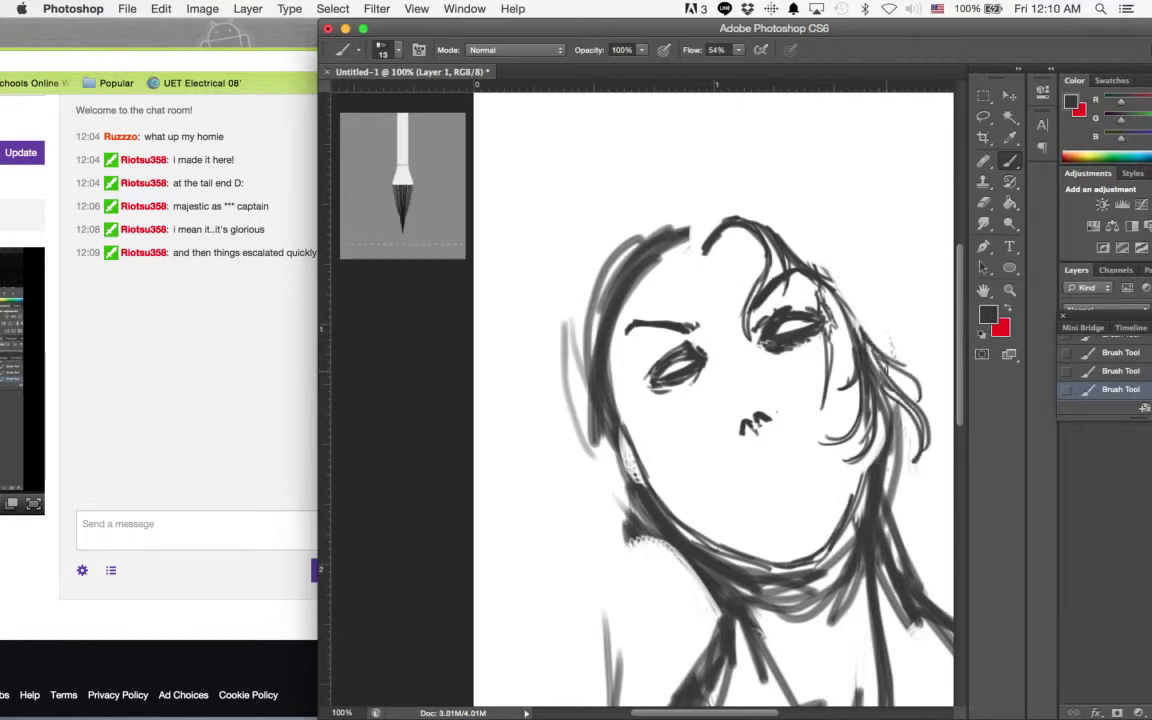
drag(884, 366, 918, 390)
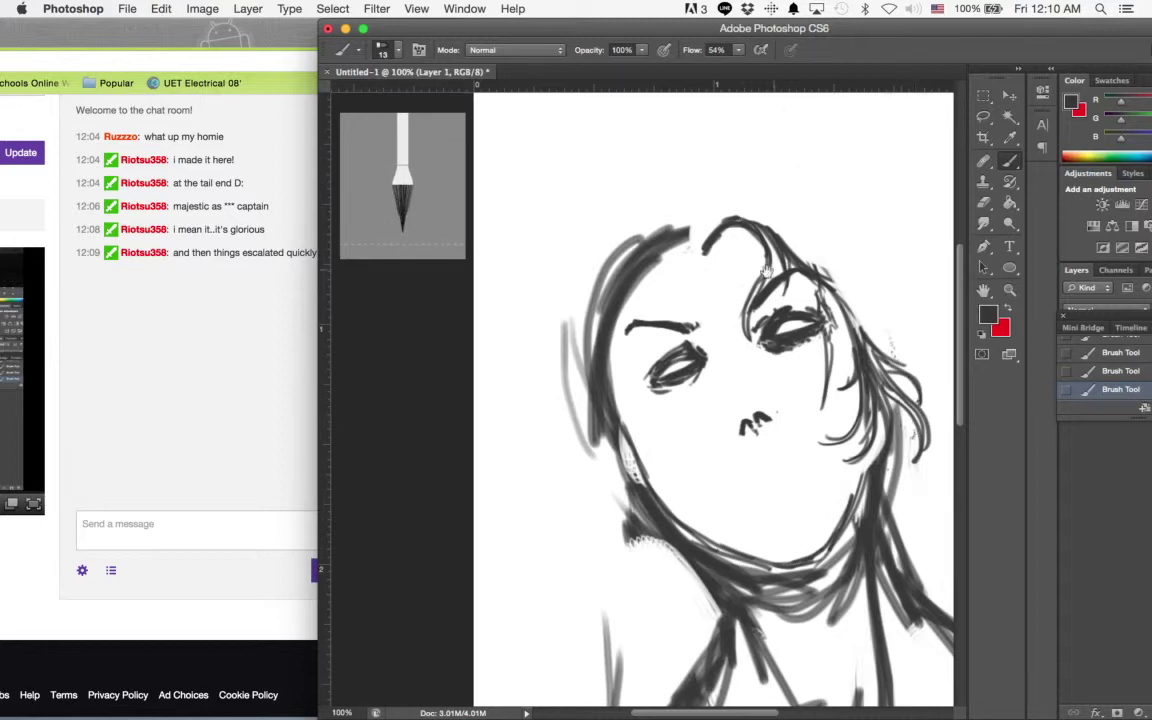
- Sketch long hair strands sweeping from the parting over the top of the head and curling out along its right side
drag(766, 271, 720, 336)
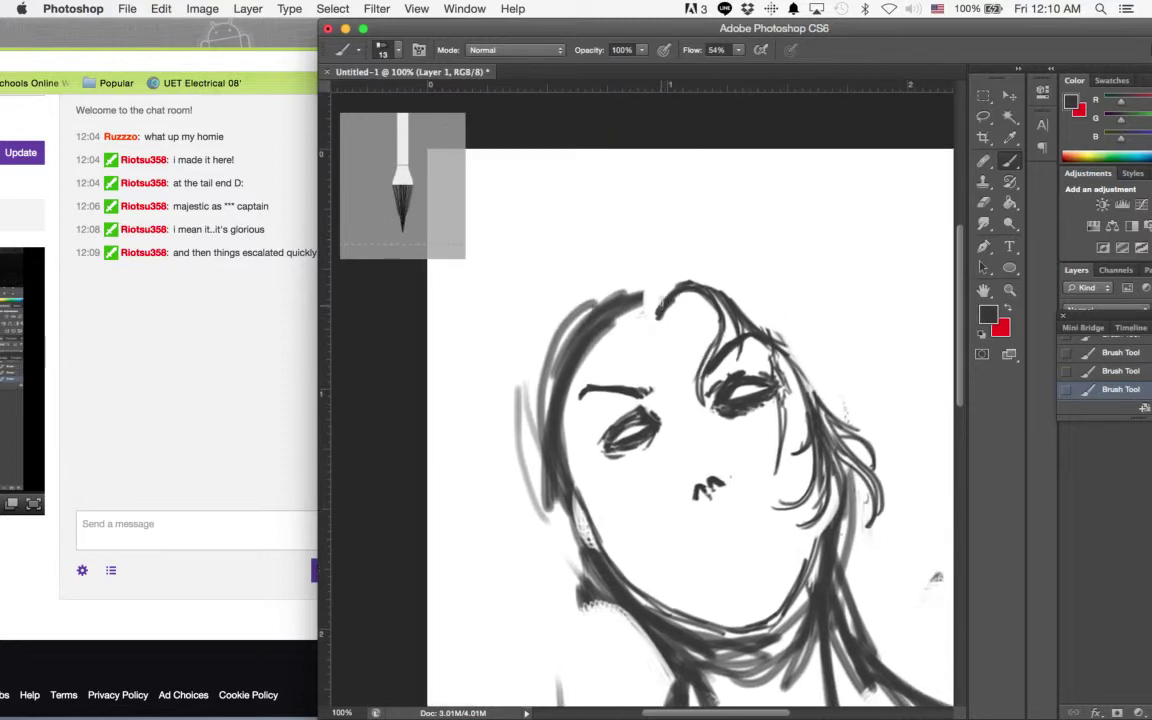
mouse_move(661, 303)
mouse_down()
mouse_move(688, 266)
mouse_move(720, 253)
mouse_move(767, 265)
mouse_move(805, 299)
mouse_up()
mouse_move(702, 279)
mouse_down()
mouse_move(813, 286)
mouse_move(797, 299)
mouse_move(822, 277)
mouse_up()
drag(742, 307, 840, 318)
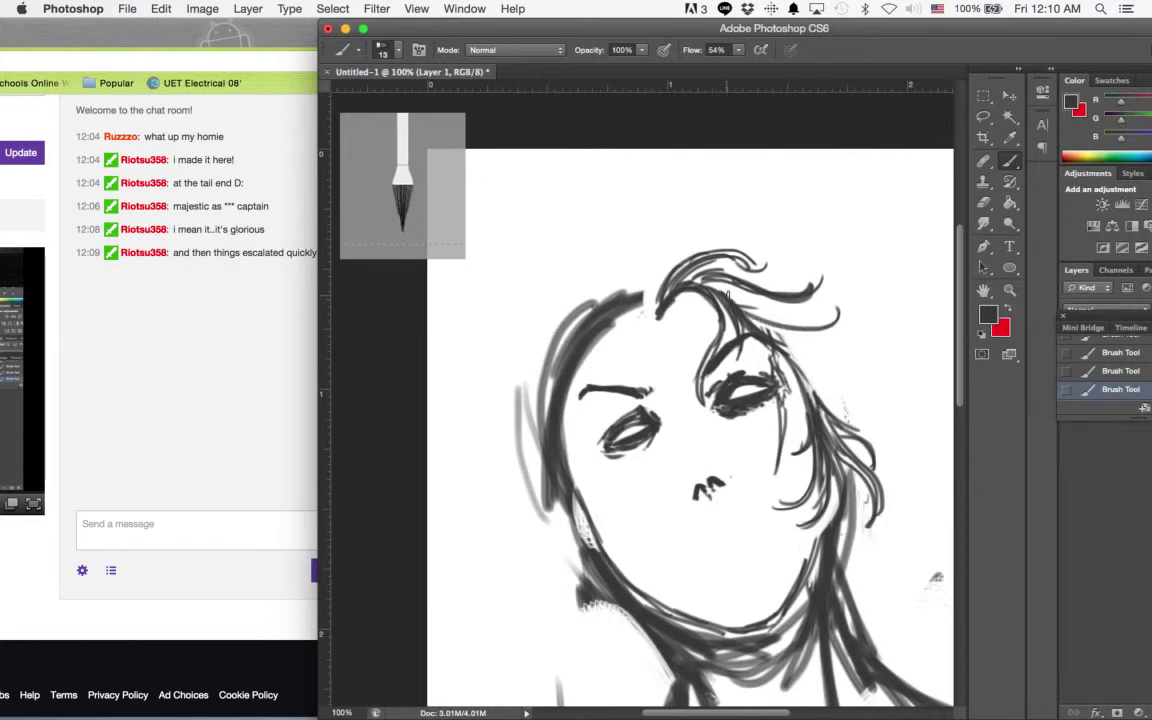
mouse_move(732, 302)
mouse_down()
mouse_move(824, 312)
mouse_move(838, 294)
mouse_up()
mouse_move(767, 332)
mouse_down()
mouse_move(851, 378)
mouse_move(856, 423)
mouse_up()
mouse_move(784, 349)
mouse_down()
mouse_move(846, 377)
mouse_move(847, 403)
mouse_up()
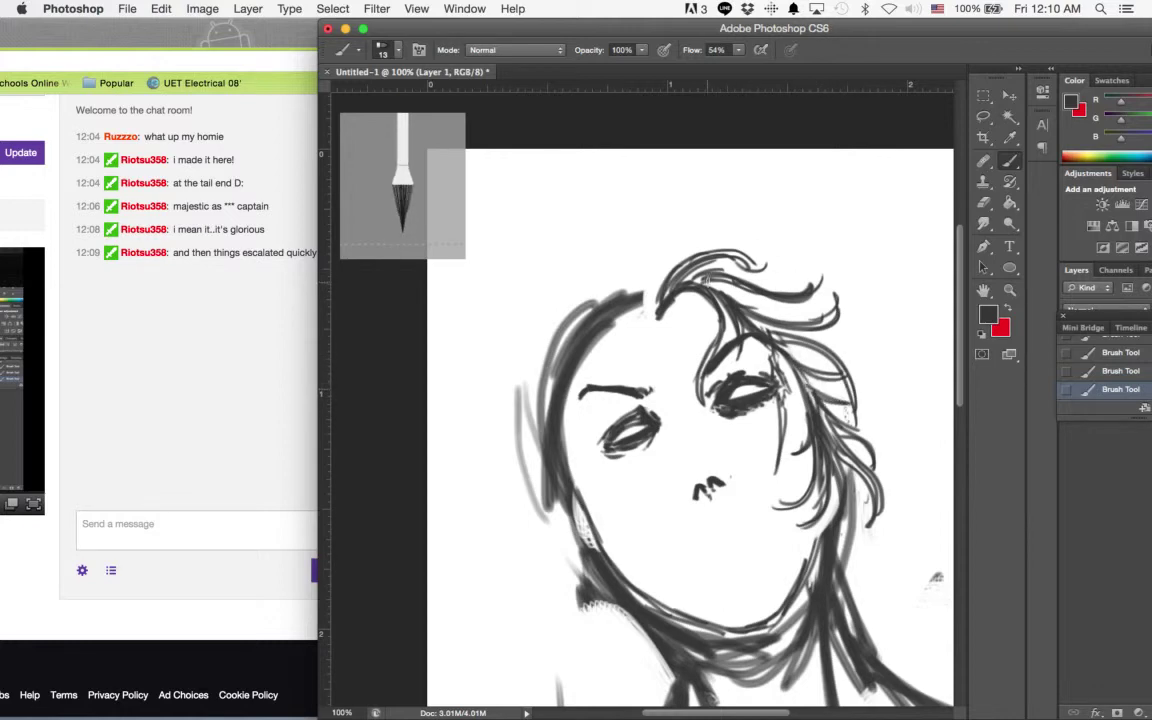
- Thicken the swept hair with upturned tips and overlapping strands between the parting and the right temple
mouse_move(712, 284)
mouse_down()
mouse_move(784, 280)
mouse_move(790, 247)
mouse_up()
drag(729, 292, 790, 248)
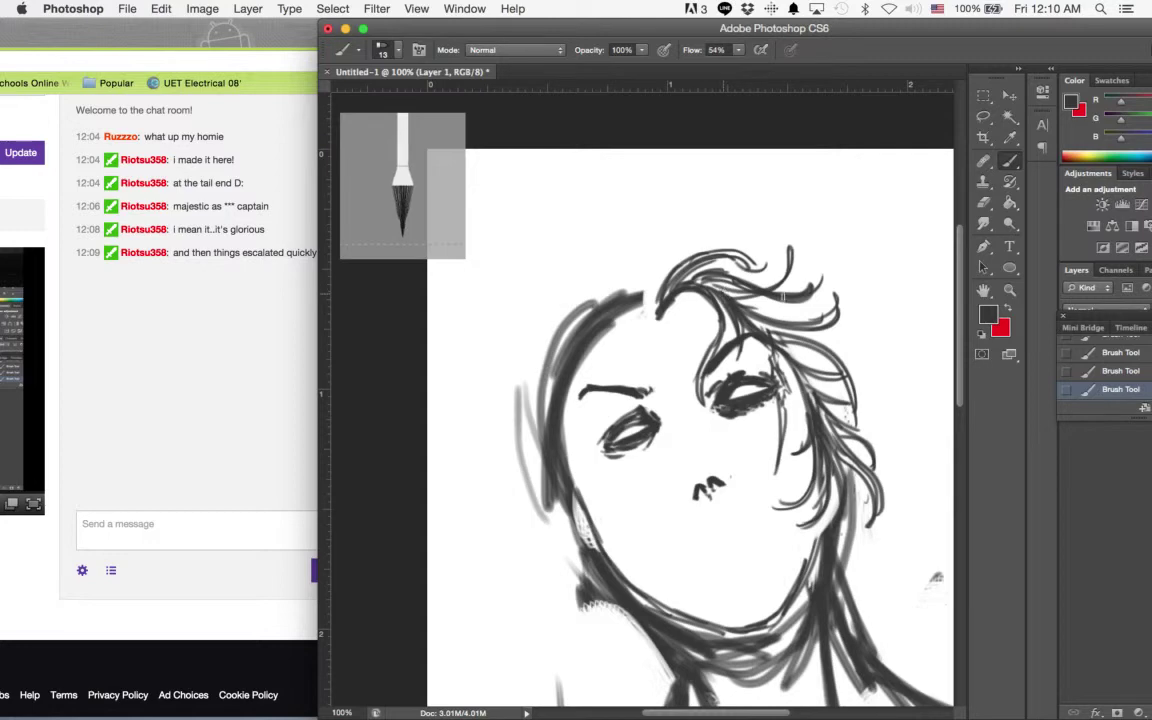
drag(726, 291, 834, 346)
mouse_move(668, 275)
mouse_down()
mouse_move(860, 334)
mouse_move(838, 330)
mouse_up()
drag(700, 300, 850, 378)
drag(785, 341, 853, 389)
mouse_move(801, 356)
mouse_down()
mouse_move(840, 408)
mouse_move(831, 405)
mouse_up()
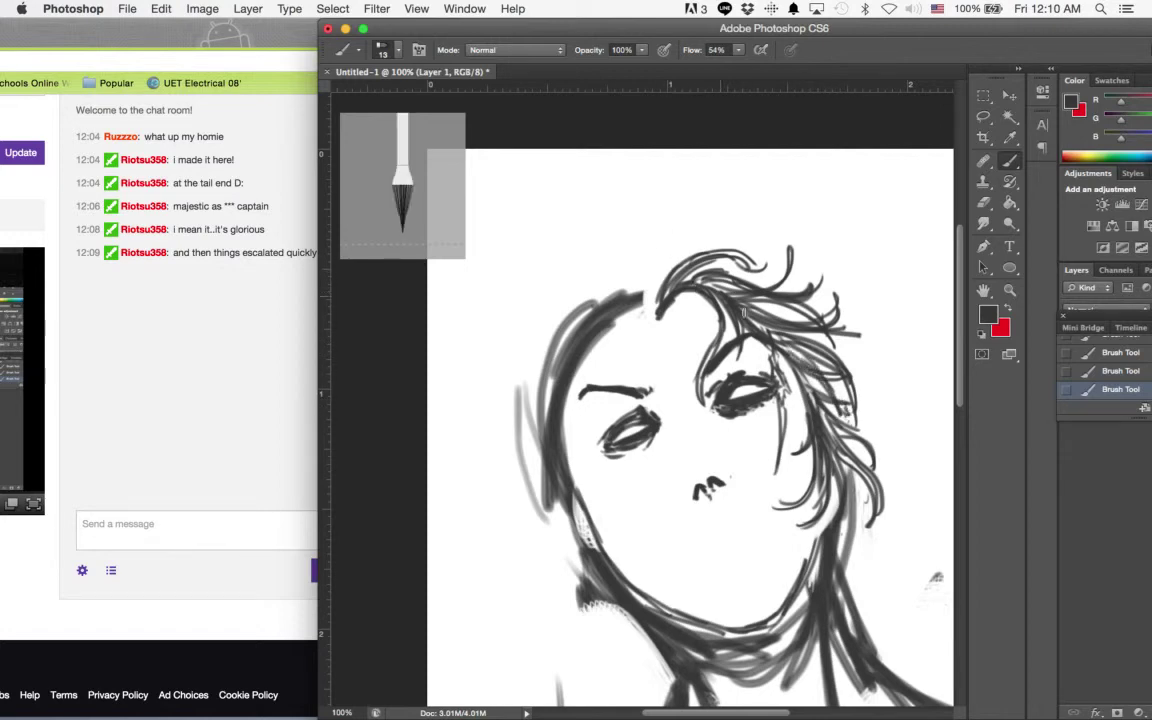
- Add short hair strands along the right jaw and neck, and darken the hair beside the right temple
mouse_move(831, 490)
mouse_down()
mouse_move(795, 551)
mouse_move(837, 470)
mouse_move(828, 526)
mouse_move(859, 505)
mouse_move(849, 550)
mouse_move(855, 477)
mouse_move(841, 540)
mouse_move(858, 513)
mouse_move(829, 539)
mouse_move(851, 568)
mouse_up()
drag(831, 536, 866, 578)
drag(834, 534, 871, 588)
mouse_move(845, 505)
mouse_down()
mouse_move(845, 550)
mouse_move(857, 542)
mouse_move(843, 467)
mouse_up()
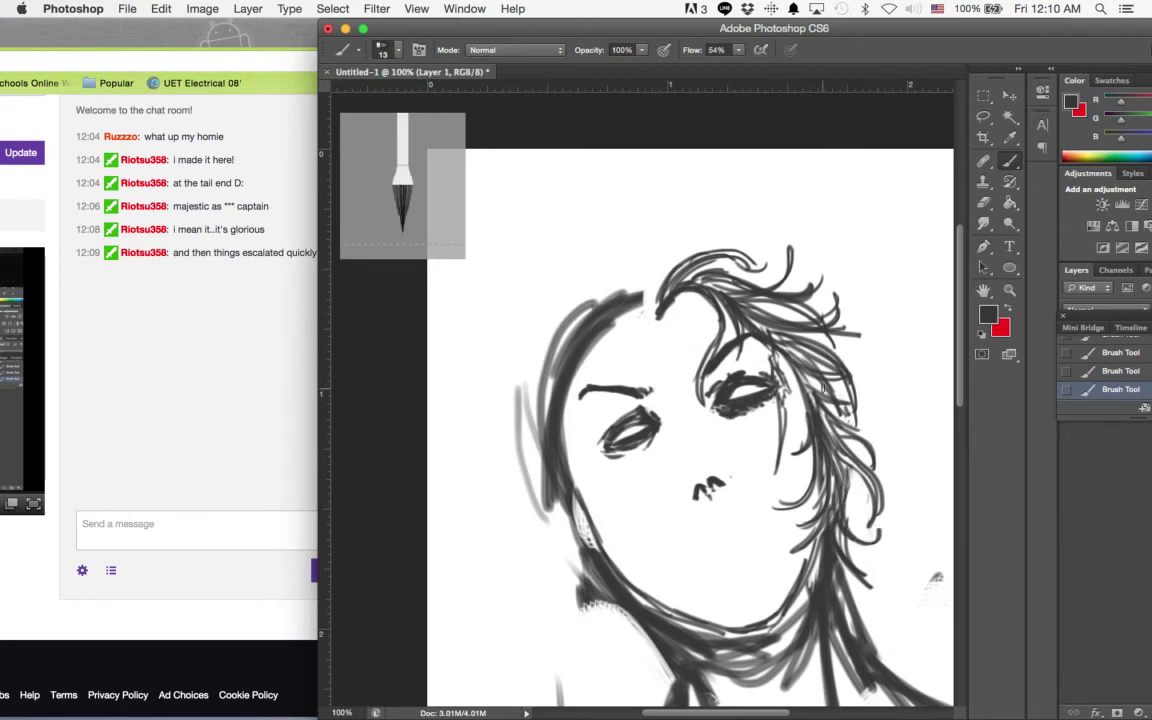
drag(806, 375, 823, 400)
- Draw tall hair strands rising from the parting and curving right above the existing hair
mouse_move(659, 316)
mouse_down()
mouse_move(682, 408)
mouse_move(669, 229)
mouse_move(712, 222)
mouse_up()
mouse_move(660, 292)
mouse_down()
mouse_move(665, 262)
mouse_move(742, 212)
mouse_move(767, 212)
mouse_up()
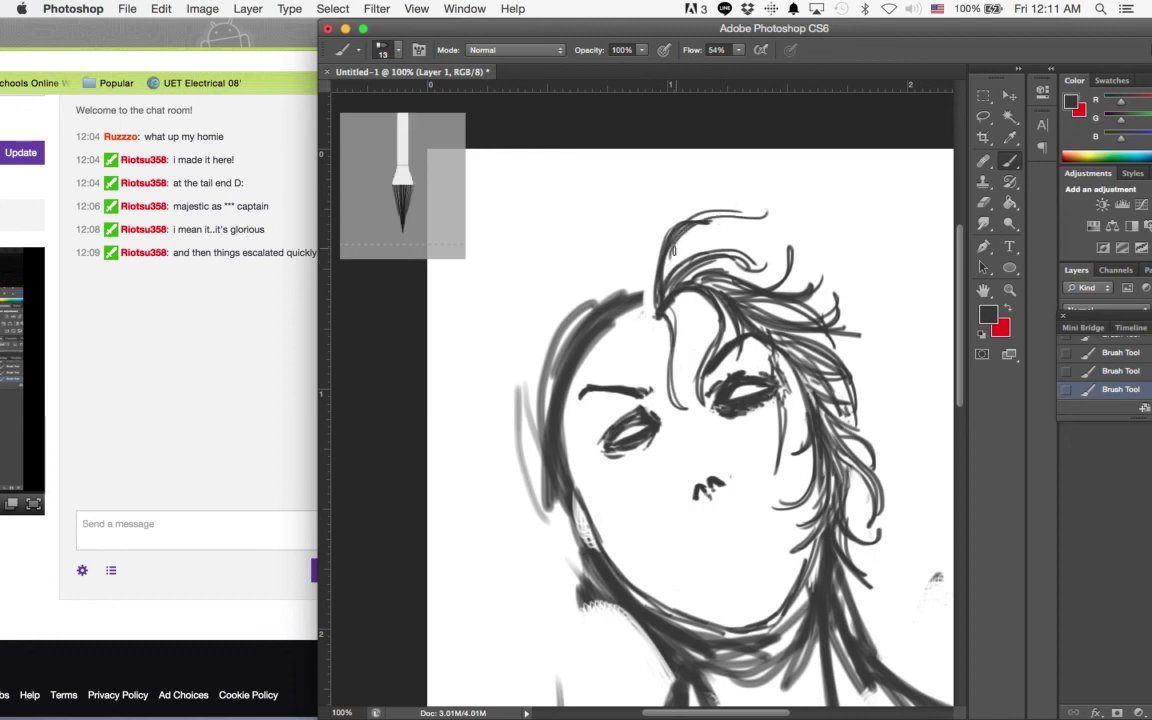
drag(663, 286, 685, 225)
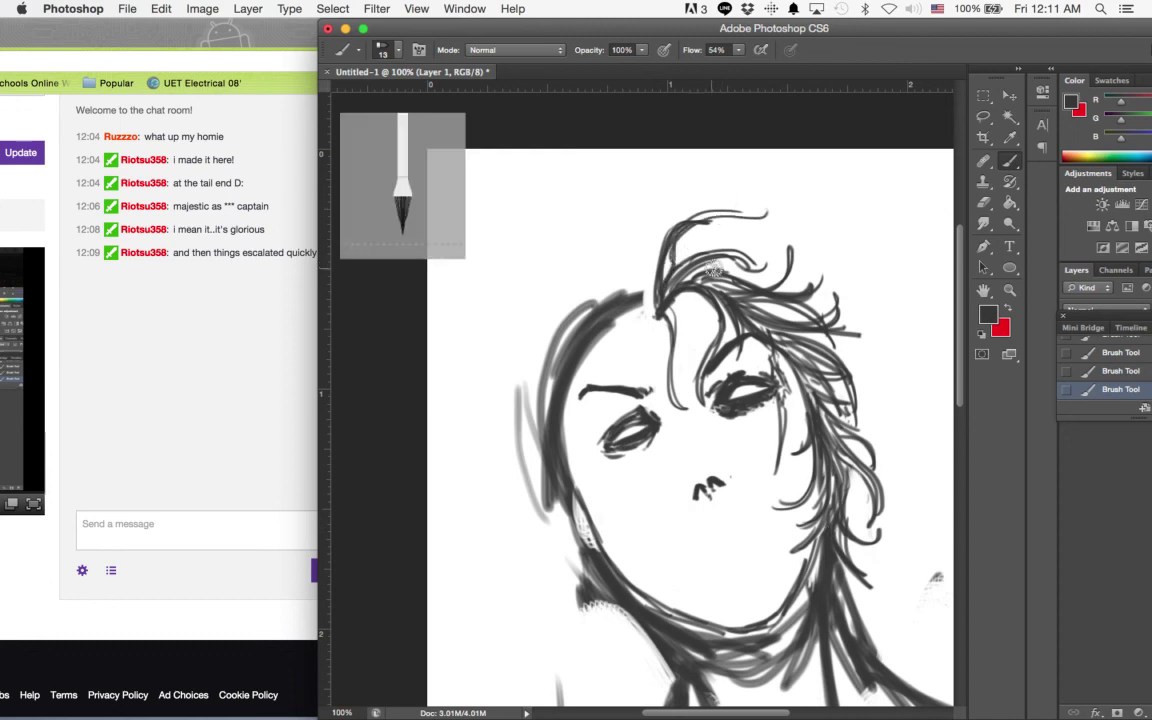